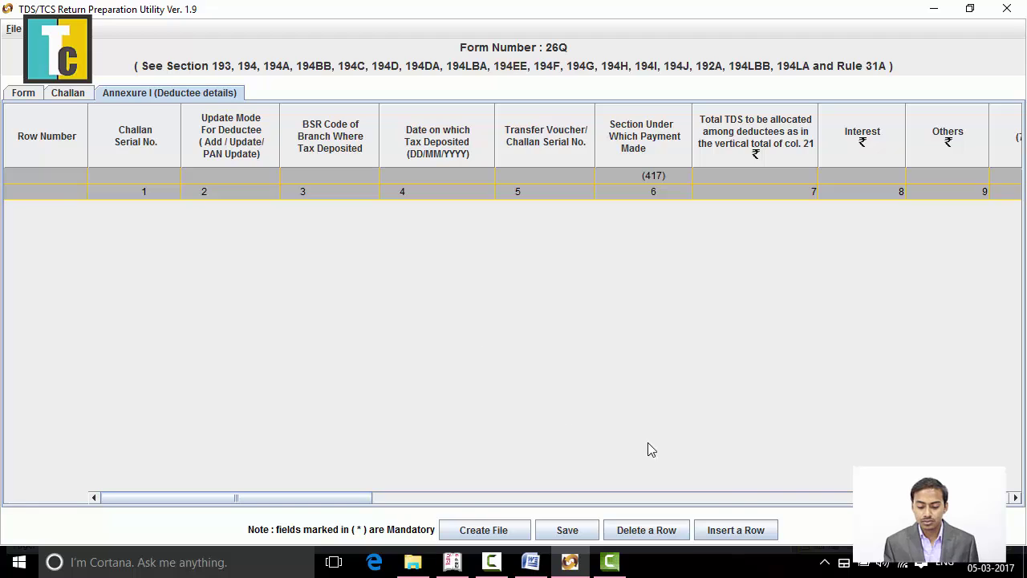
Start inserting deductee rows in Annexure I, and switch to the Word document with the party and challan details.
click(739, 536)
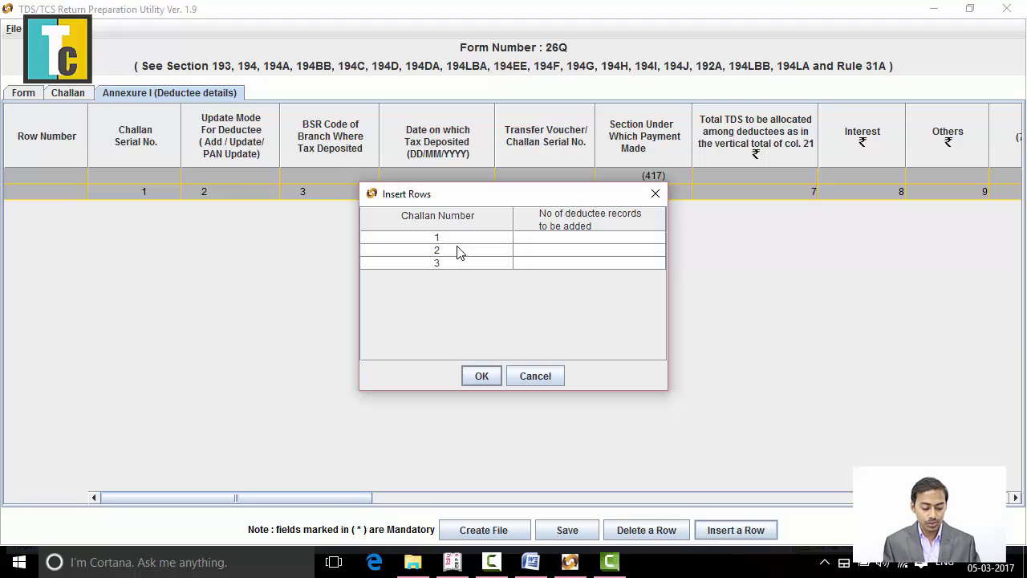
key(alt+Tab)
key(alt+Tab)
key(alt+Tab)
key(alt+Tab)
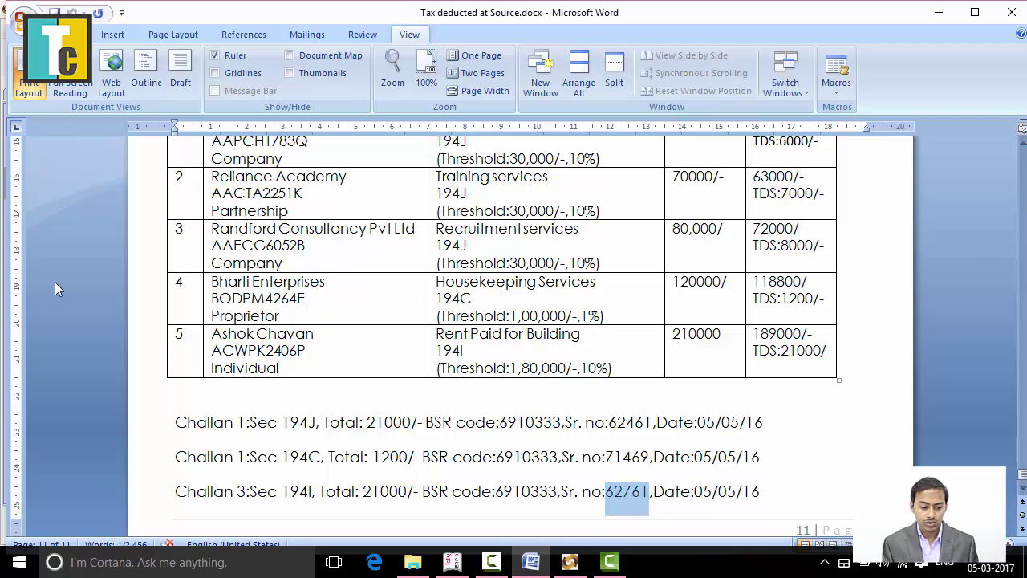
Match the parties in the Word table to the 194J, 194C and 194I challans, and return to the row insertion.
scroll(224, 345, up, 2)
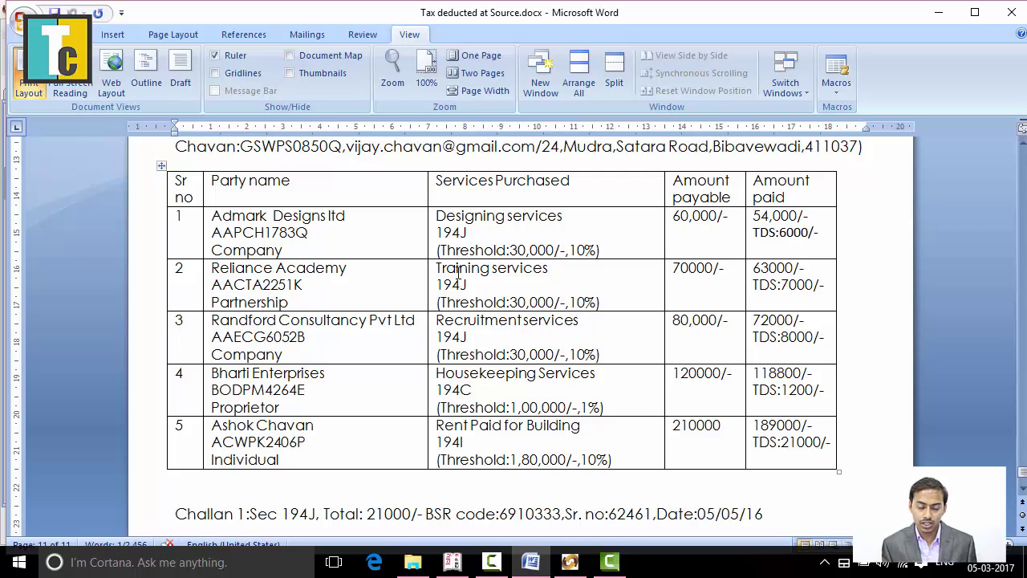
scroll(481, 257, down, 1)
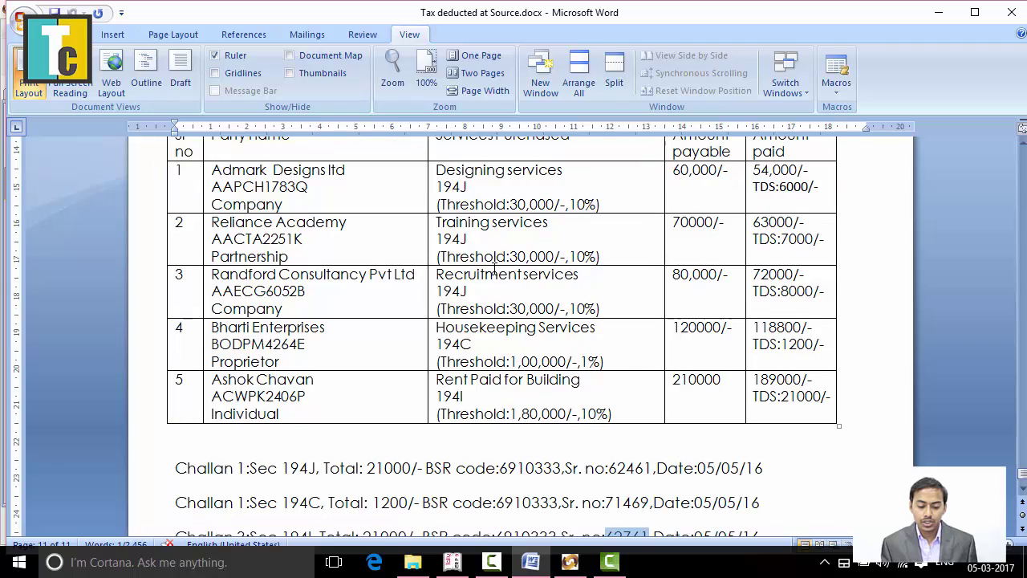
scroll(362, 492, down, 1)
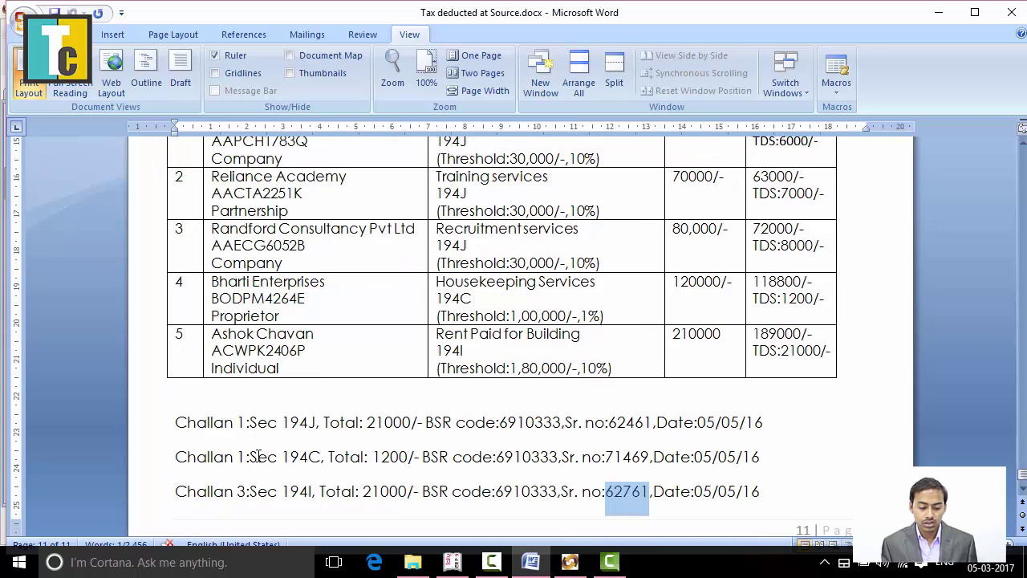
click(285, 440)
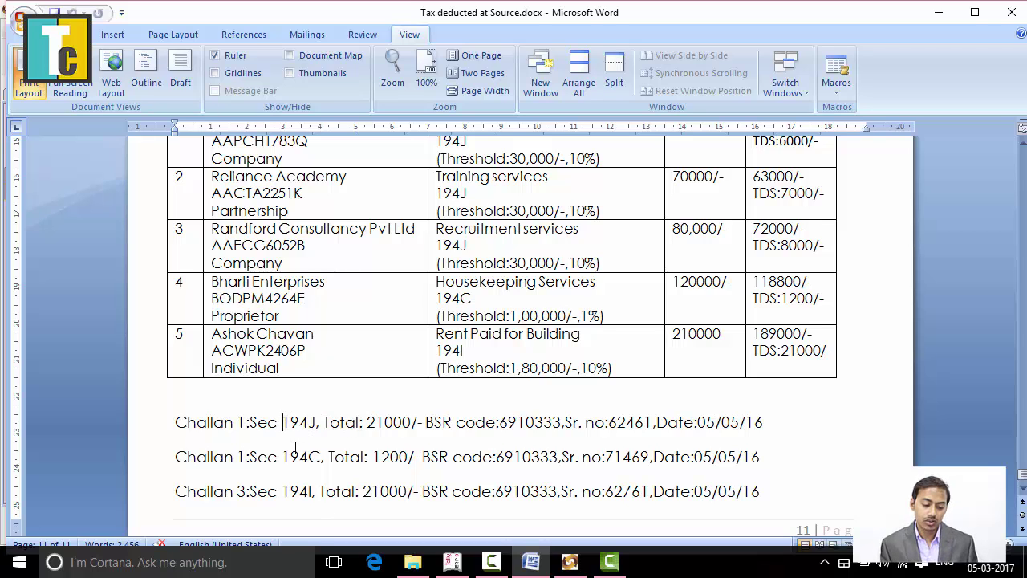
scroll(312, 445, up, 2)
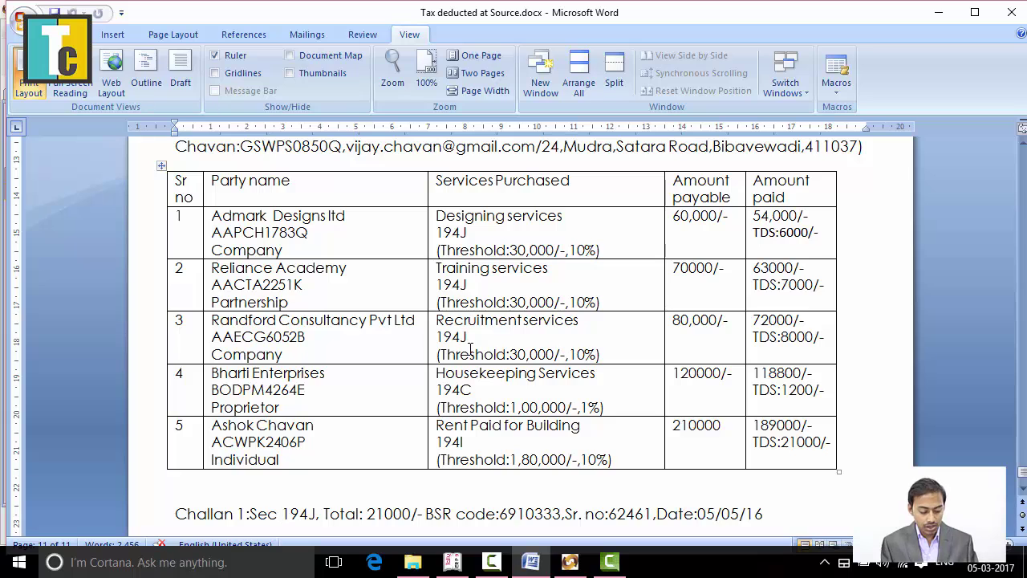
key(alt+Tab)
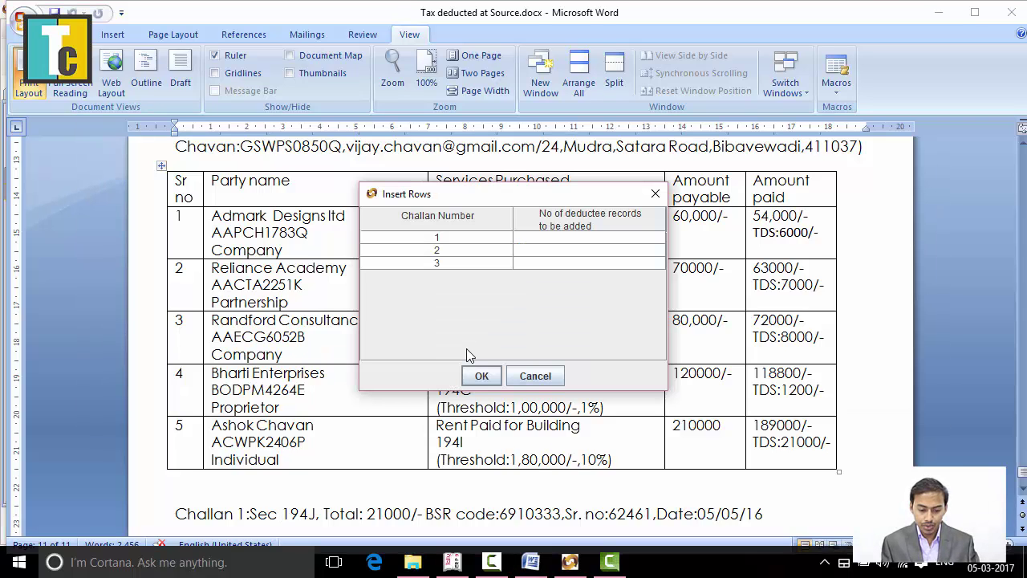
key(alt+Tab)
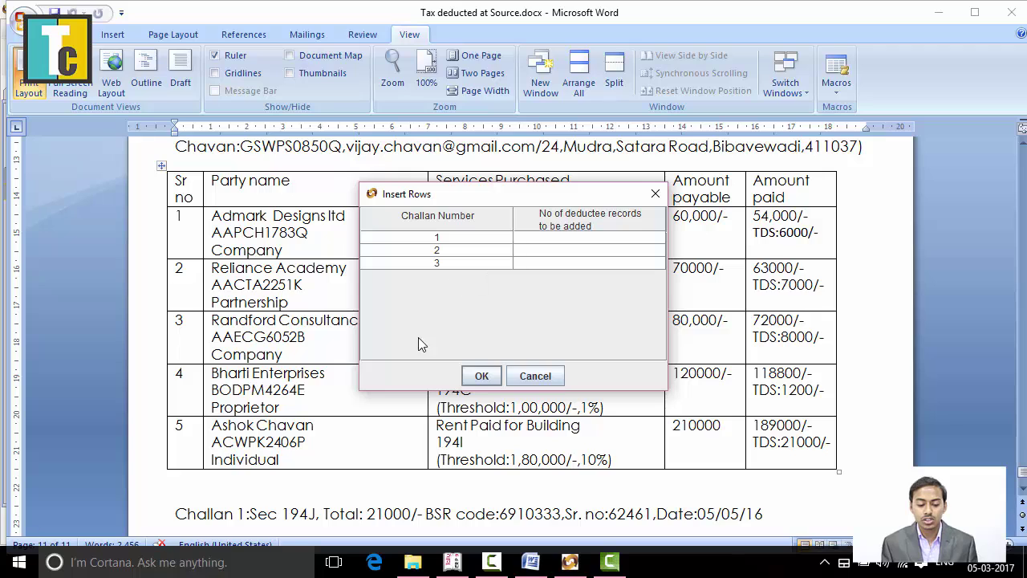
scroll(305, 397, down, 2)
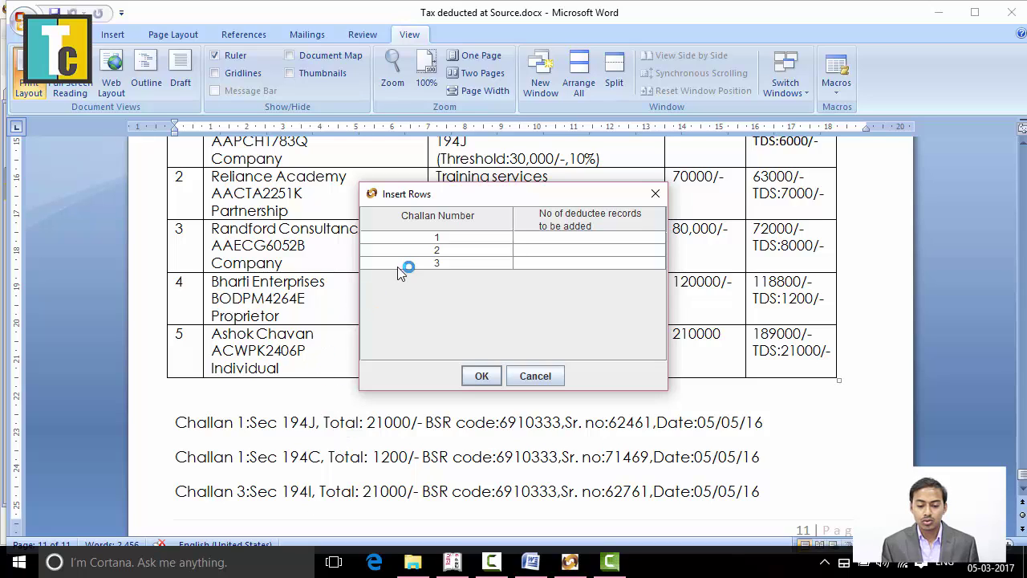
Insert 3 deductee records for challan 1, 1 record for challan 2 and 1 record for challan 3.
click(562, 239)
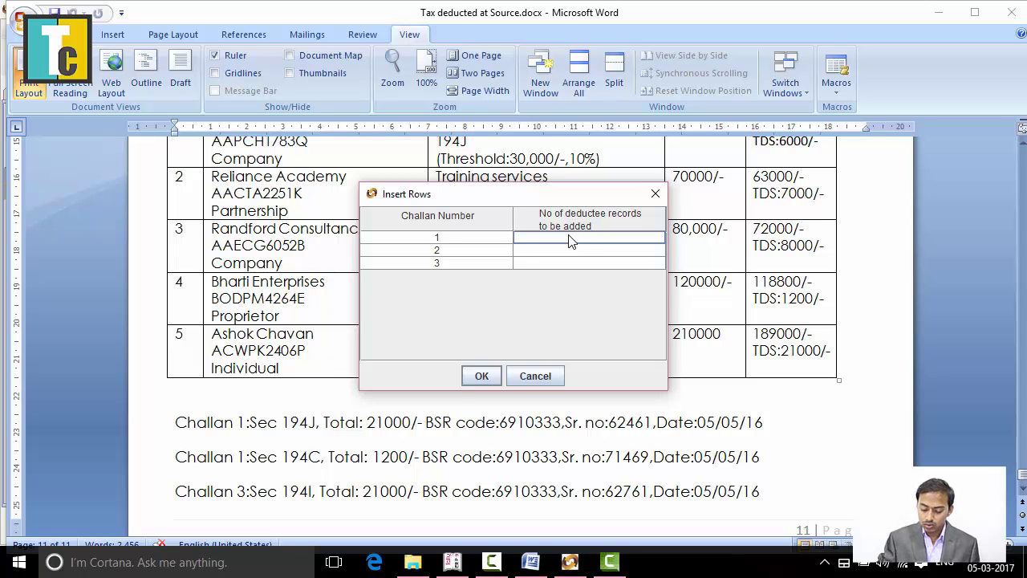
text(3)
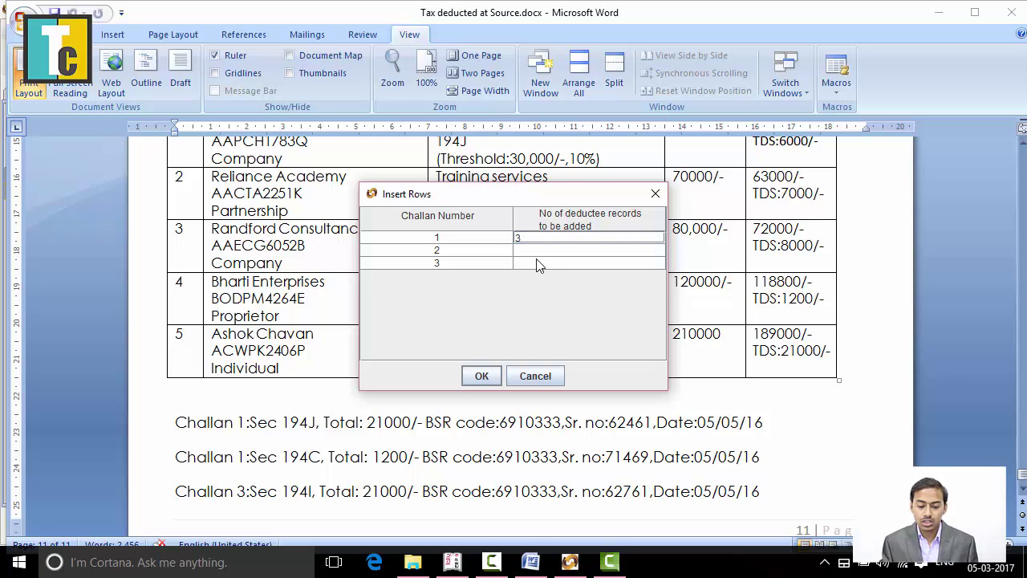
click(552, 252)
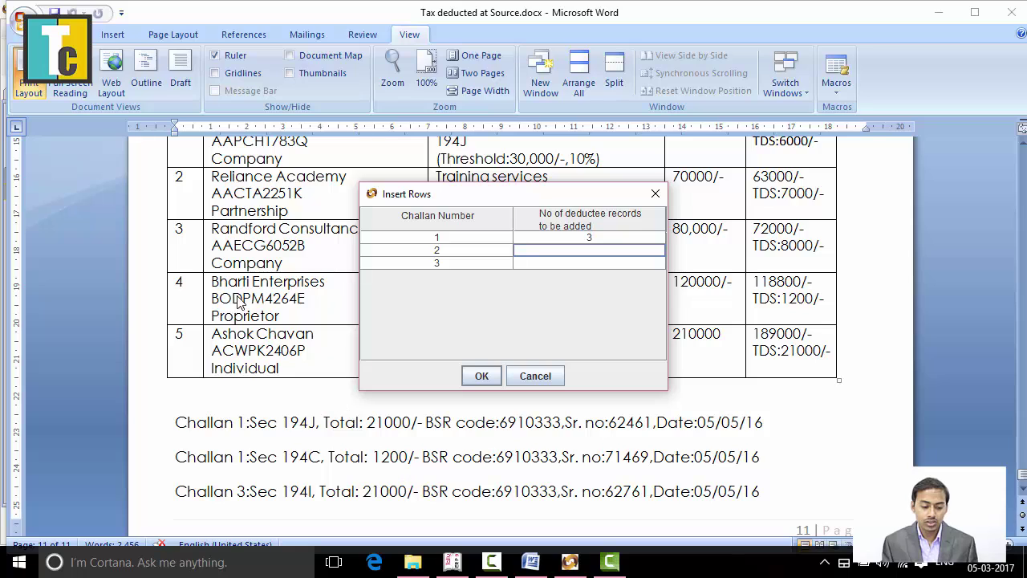
drag(476, 201, 471, 334)
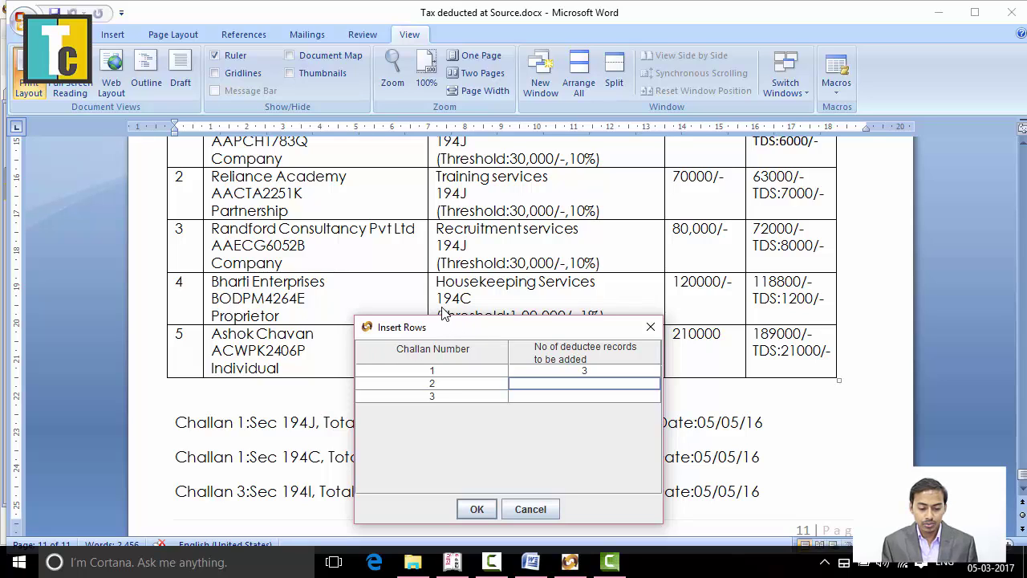
drag(485, 325, 476, 232)
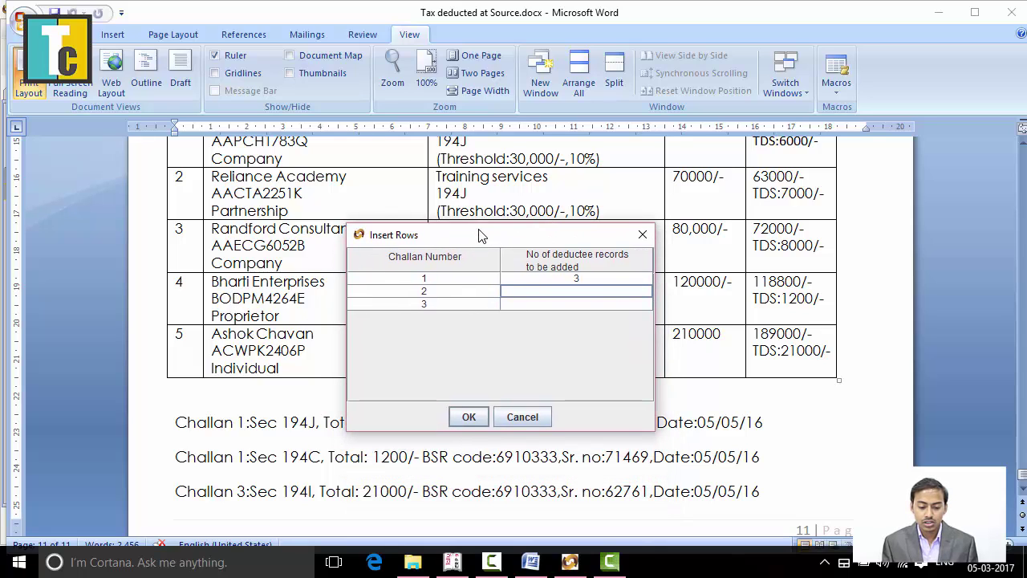
click(540, 304)
drag(541, 236, 551, 173)
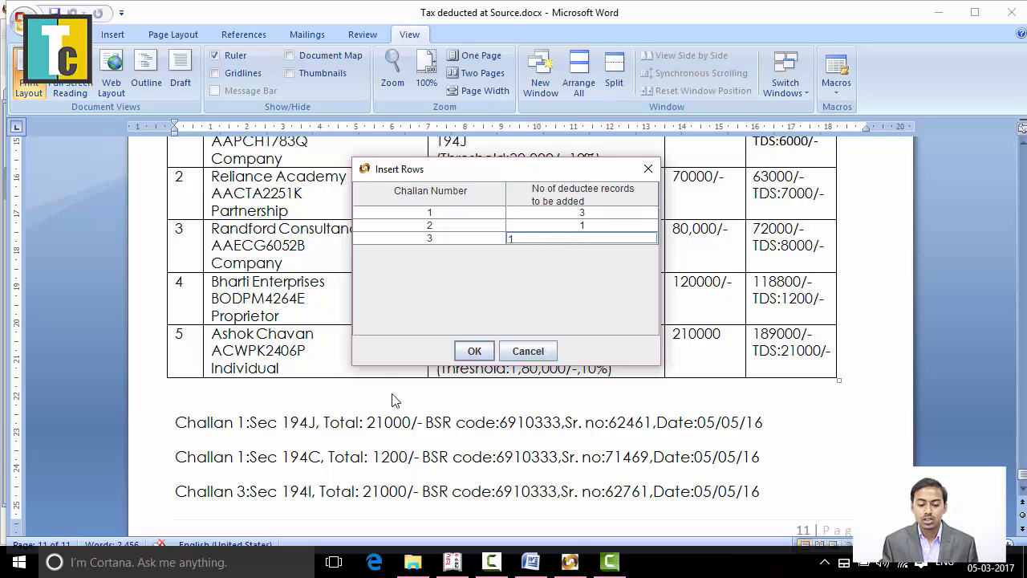
click(475, 351)
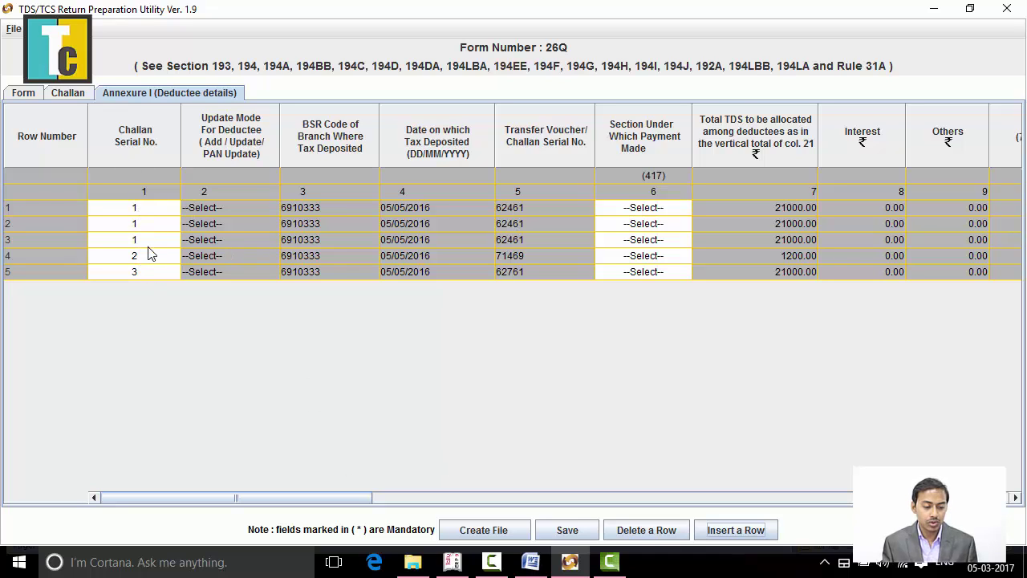
Check the first party's section in the Word document and set row 1's section under which payment was made to 94J.
drag(309, 497, 426, 499)
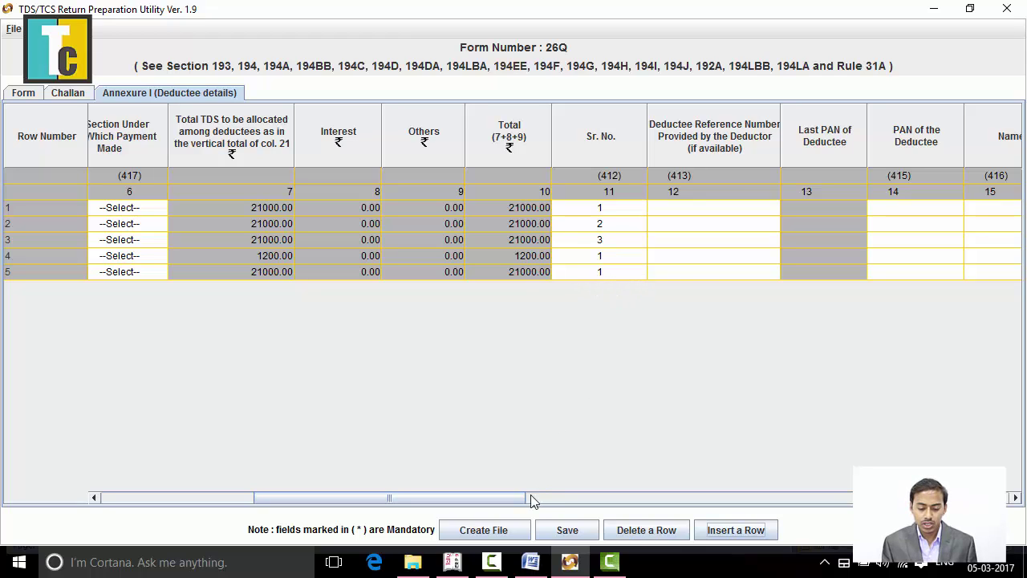
drag(517, 499, 365, 498)
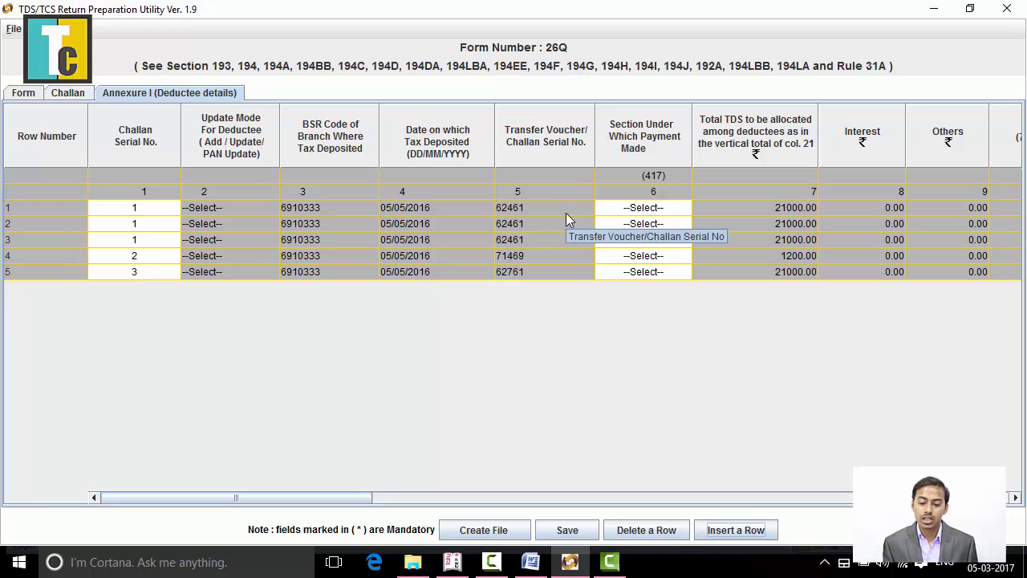
click(654, 239)
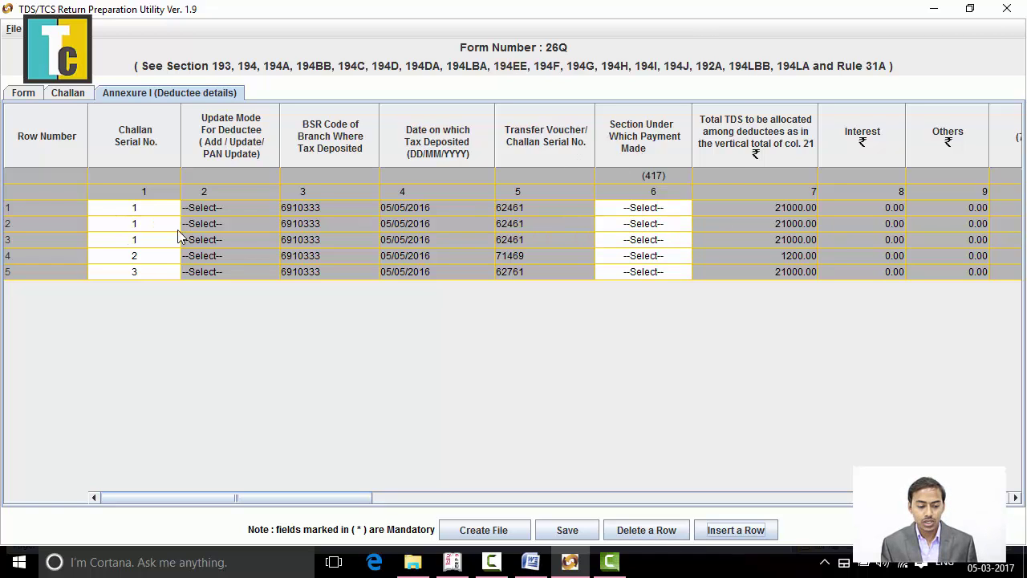
click(667, 223)
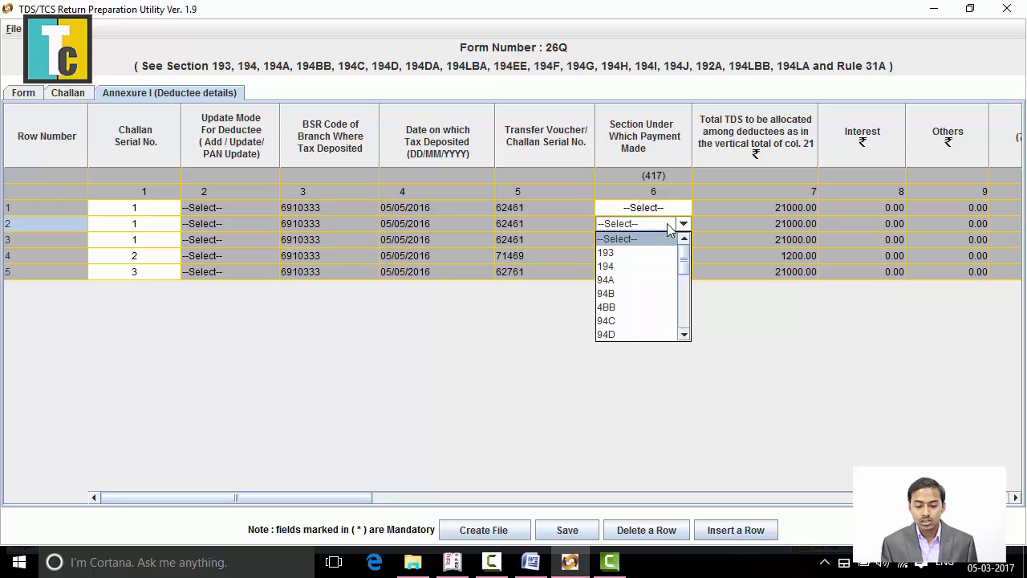
click(670, 206)
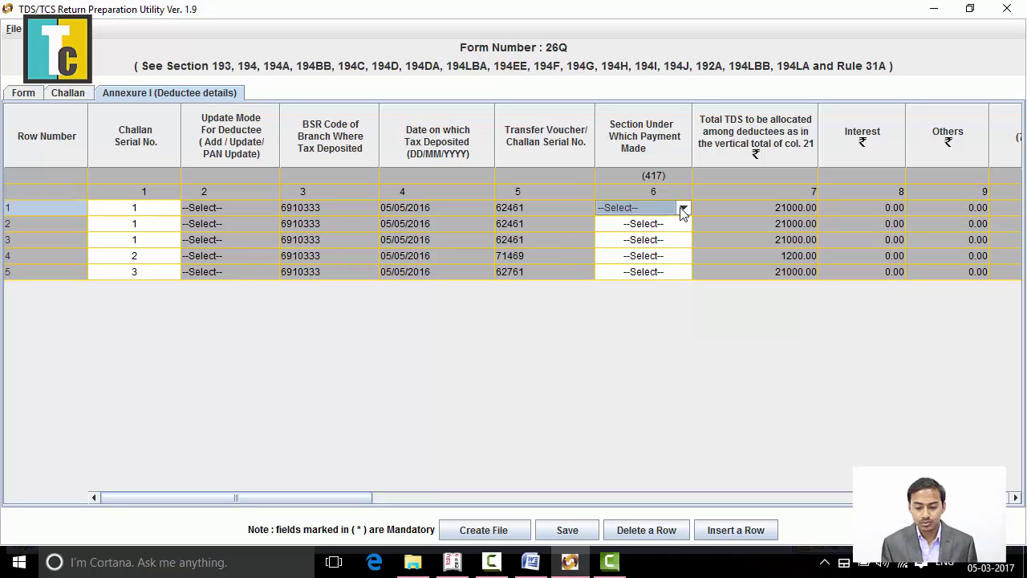
click(683, 208)
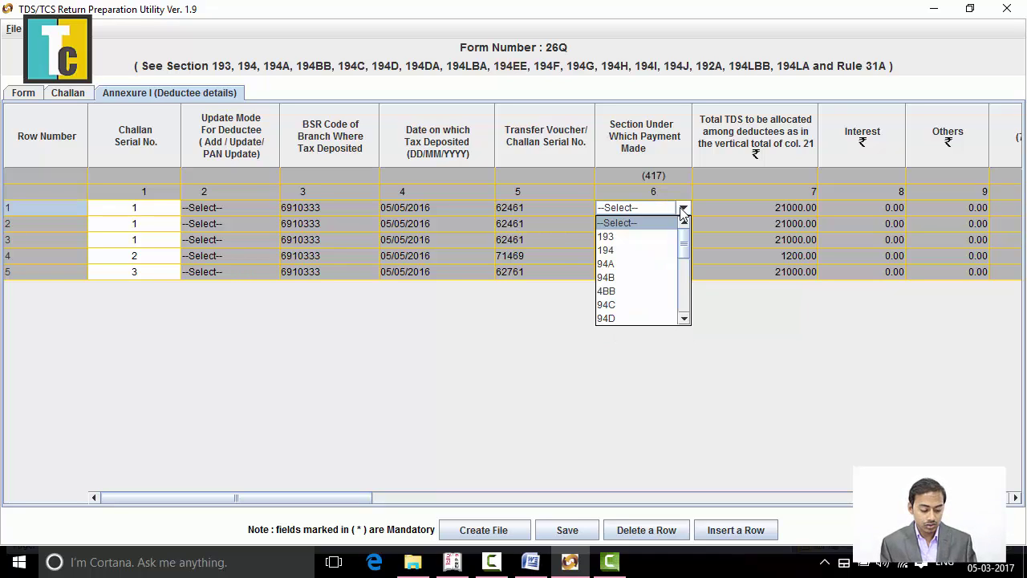
key(alt+Tab)
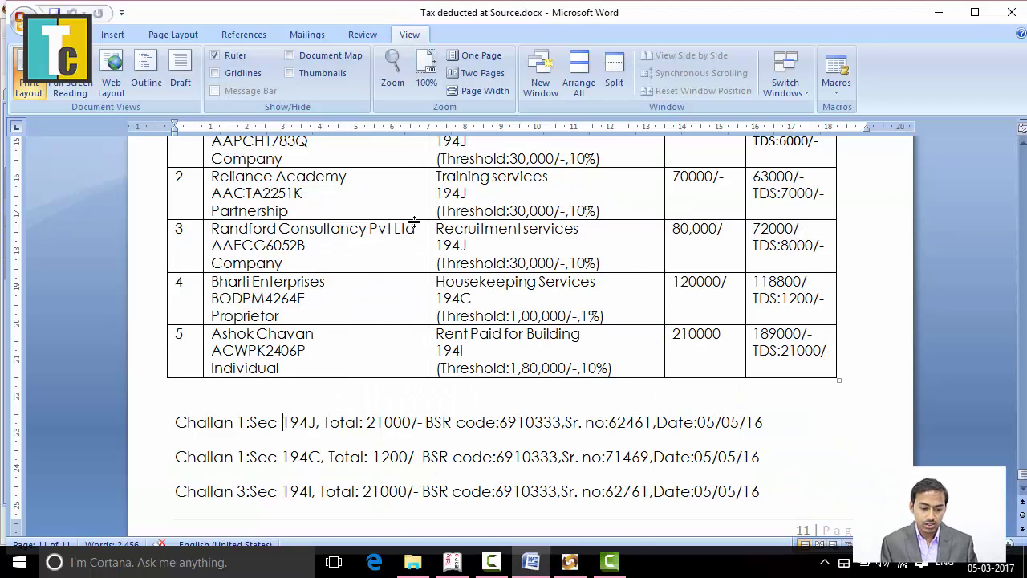
scroll(414, 221, up, 2)
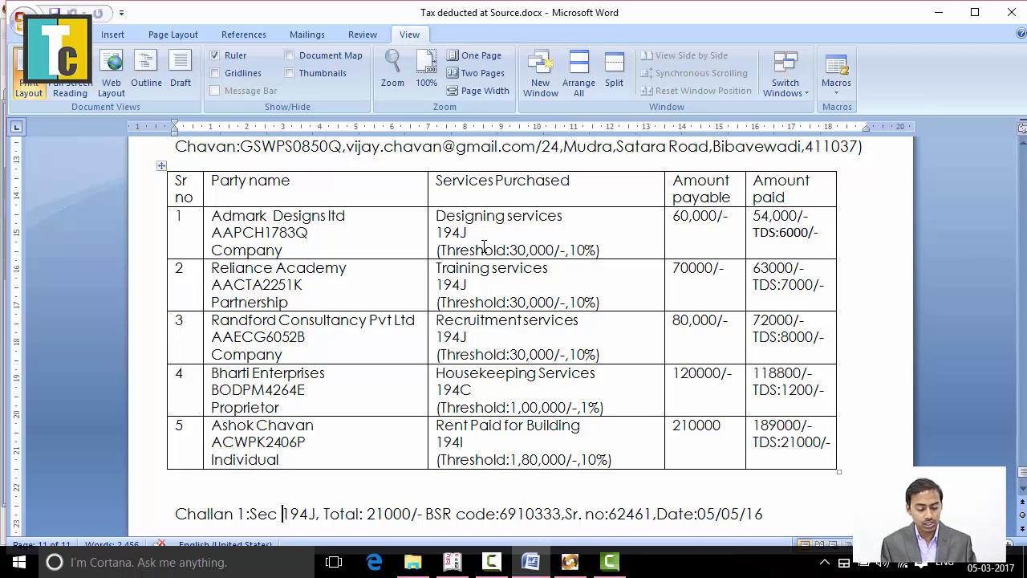
key(alt+Tab)
click(682, 207)
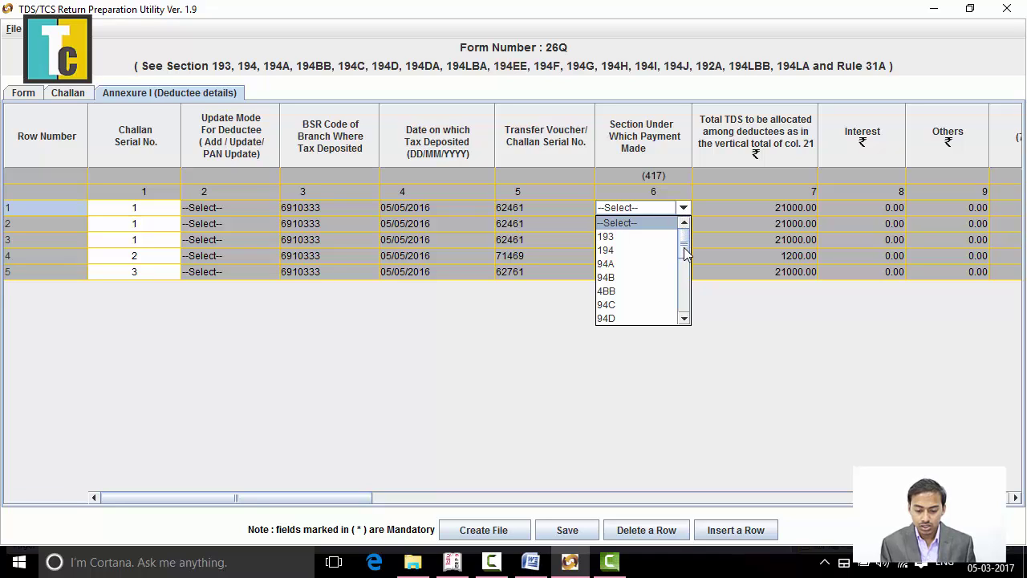
drag(685, 254, 687, 283)
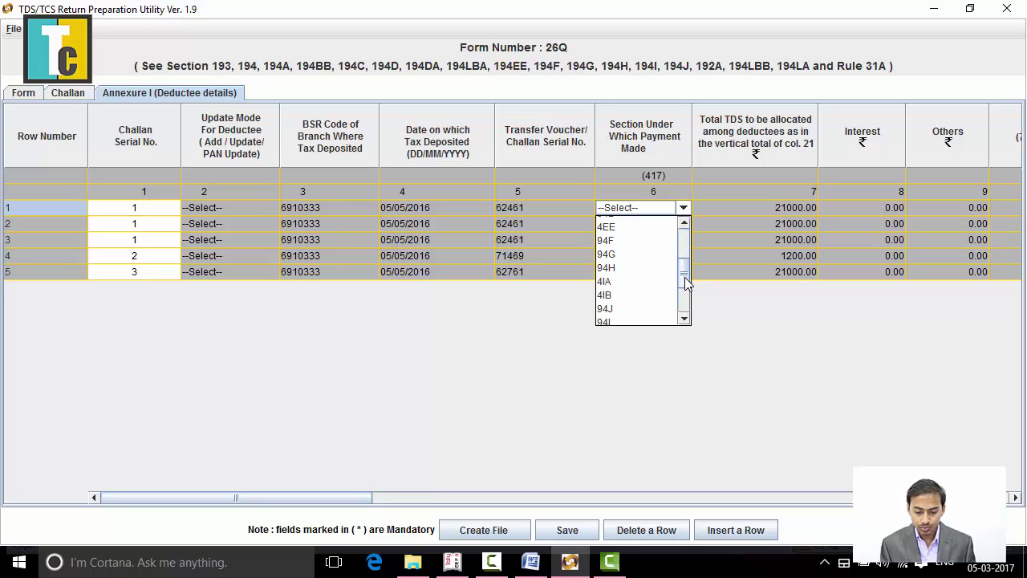
click(629, 310)
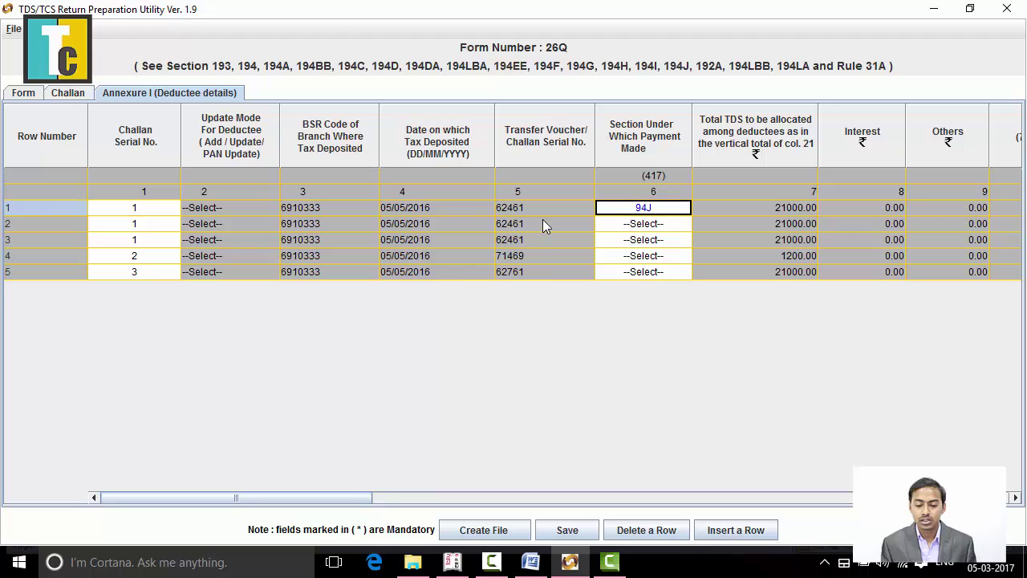
Review row 1's total, serial number and deductee reference number columns against the Word party table, ending at the deductee's PAN.
key(Tab)
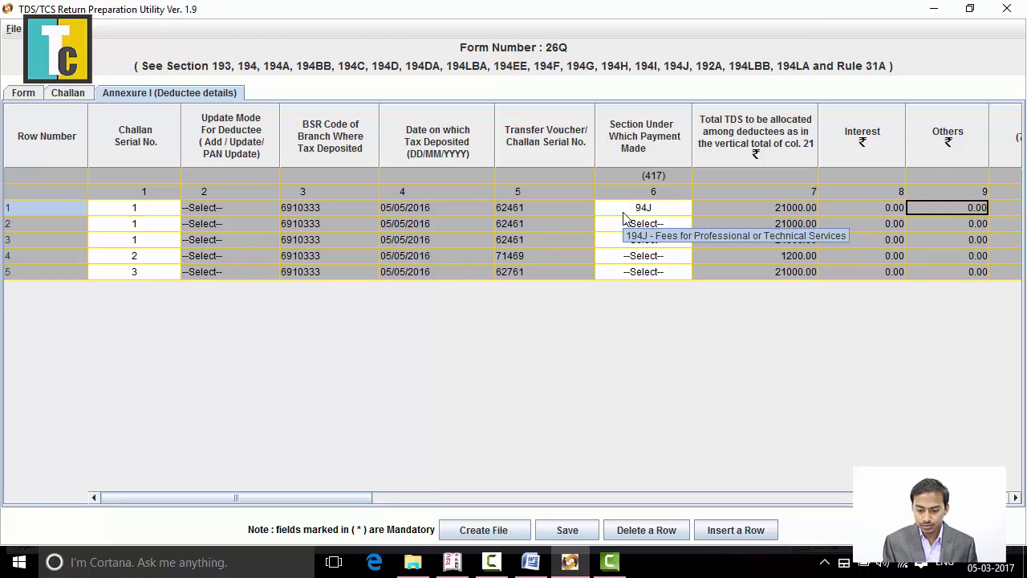
key(Tab)
key(Tab)
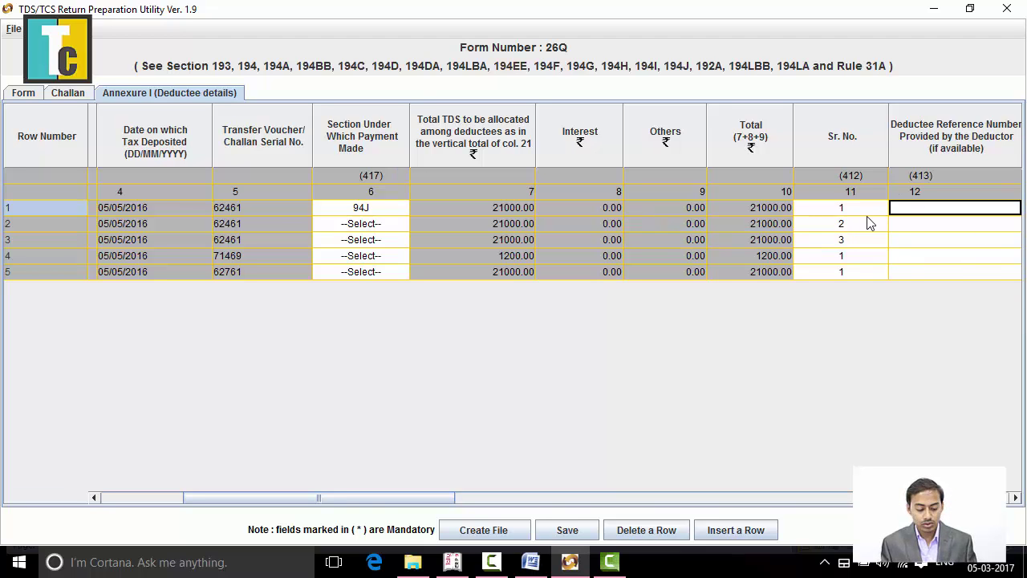
key(alt+Tab)
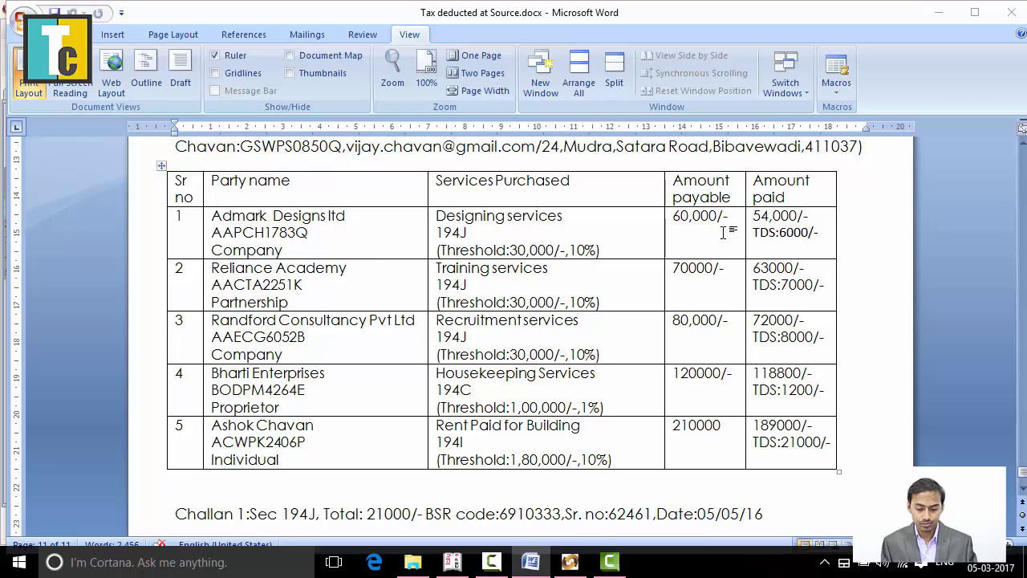
key(alt+Tab)
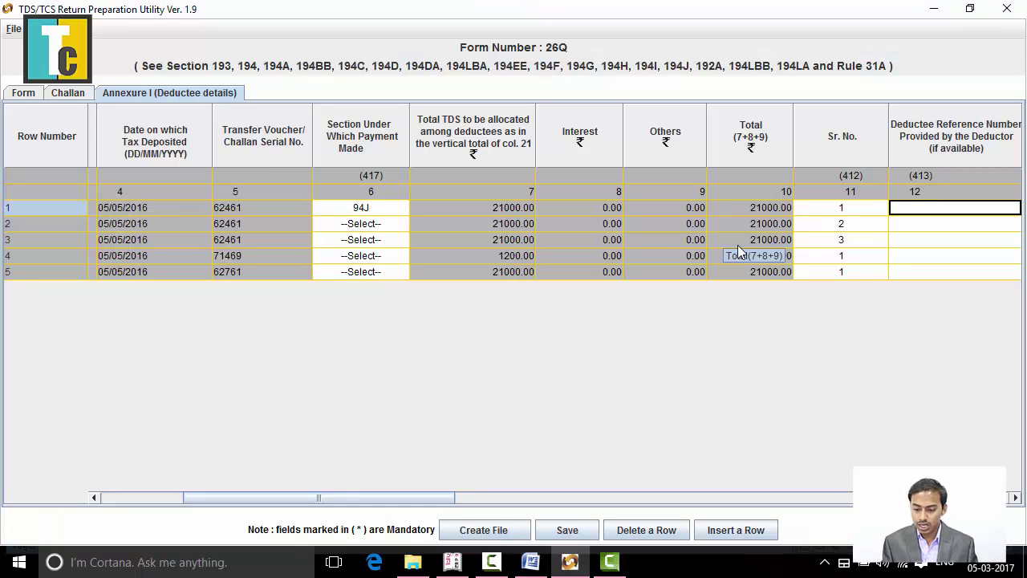
key(Tab)
key(shift+Tab)
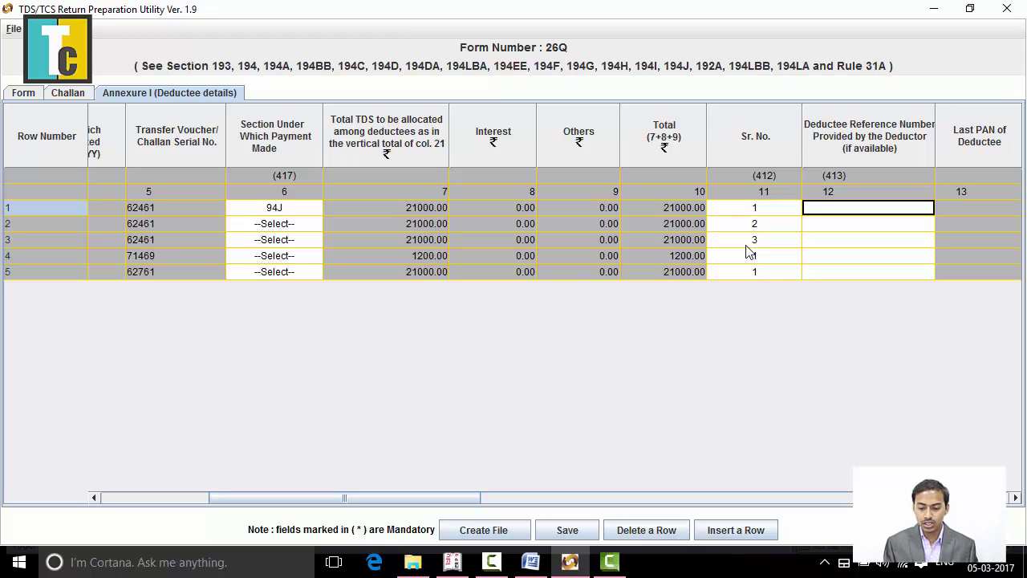
key(Tab)
key(Tab)
key(Tab)
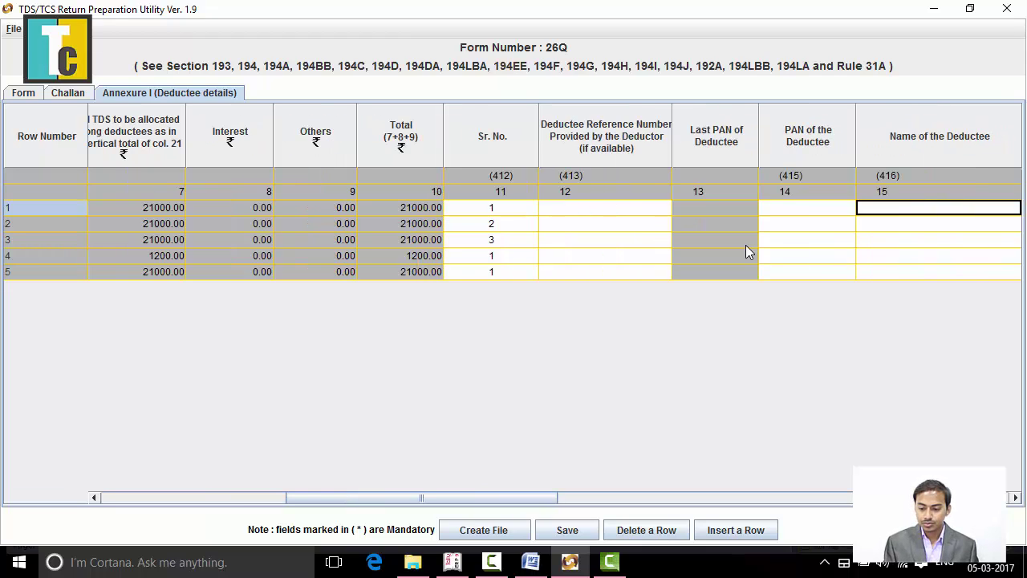
key(shift+Tab)
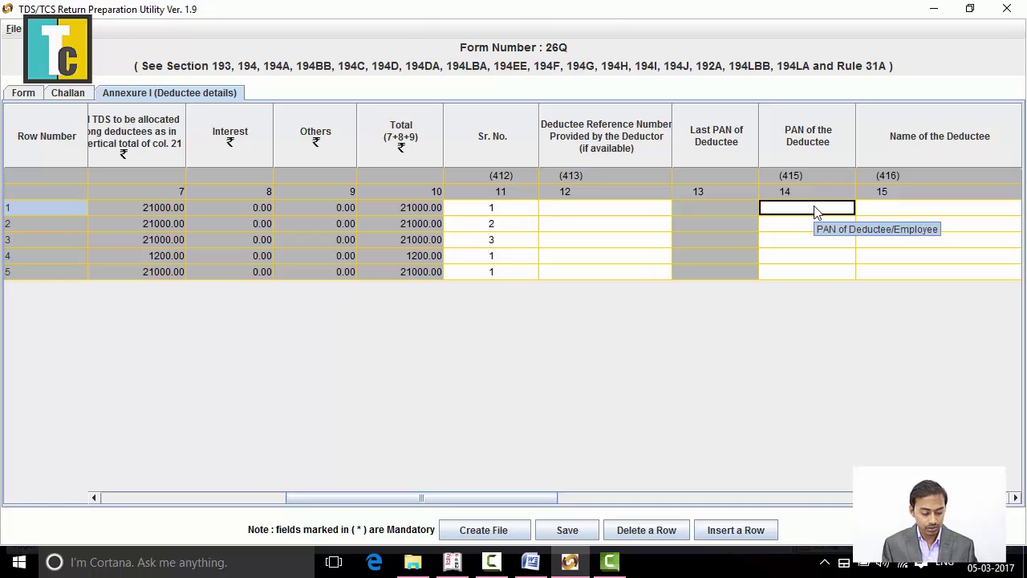
Copy the first party's PAN from the Word table into row 1's PAN of the Deductee.
key(alt+Tab)
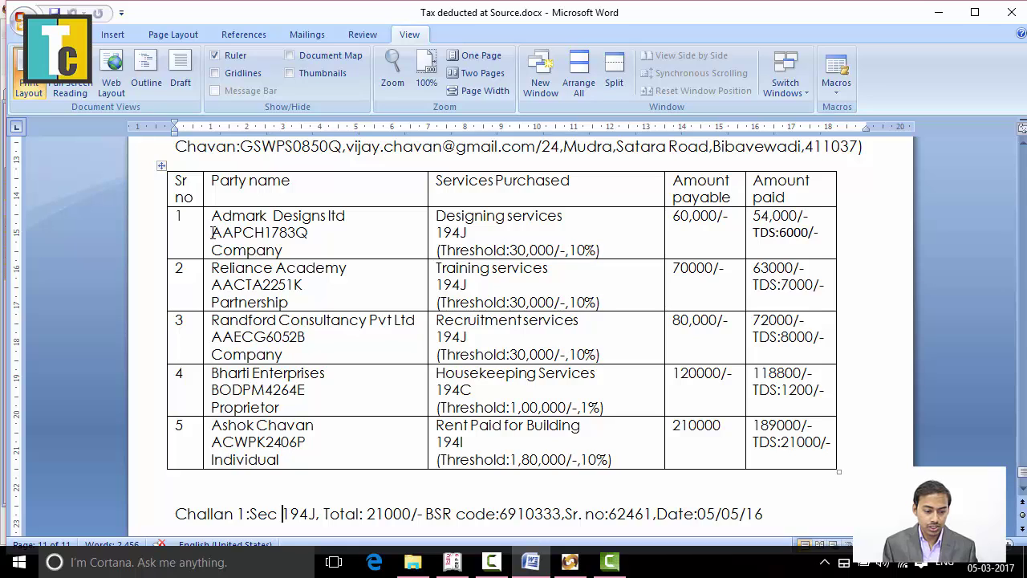
drag(212, 233, 312, 233)
key(ctrl+c)
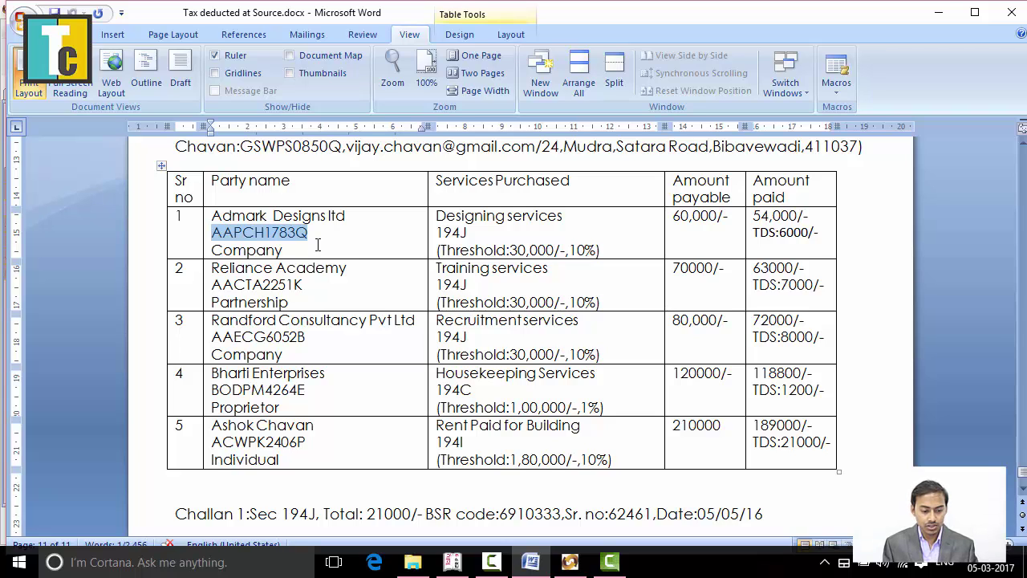
key(alt+Tab)
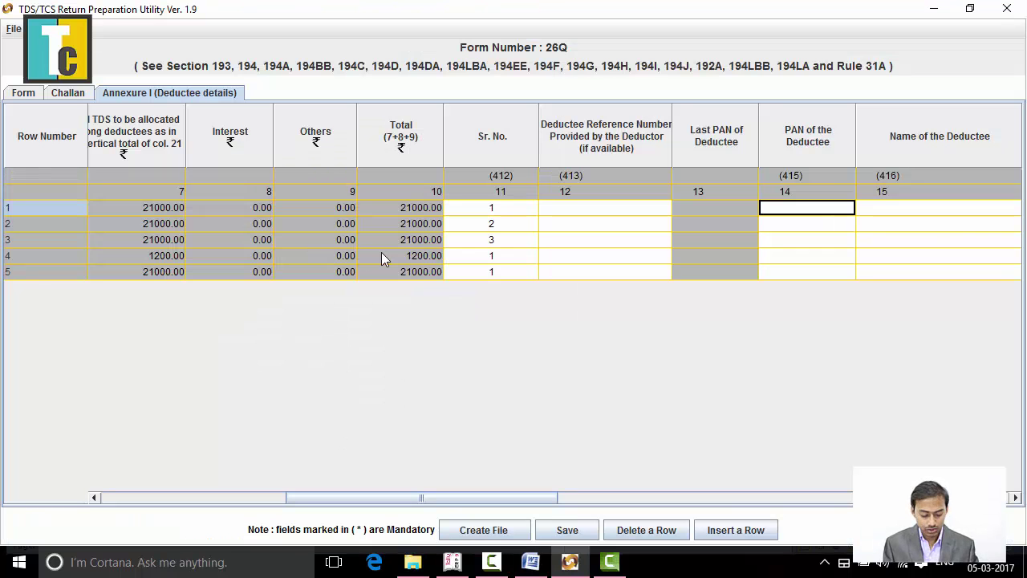
key(ctrl+v)
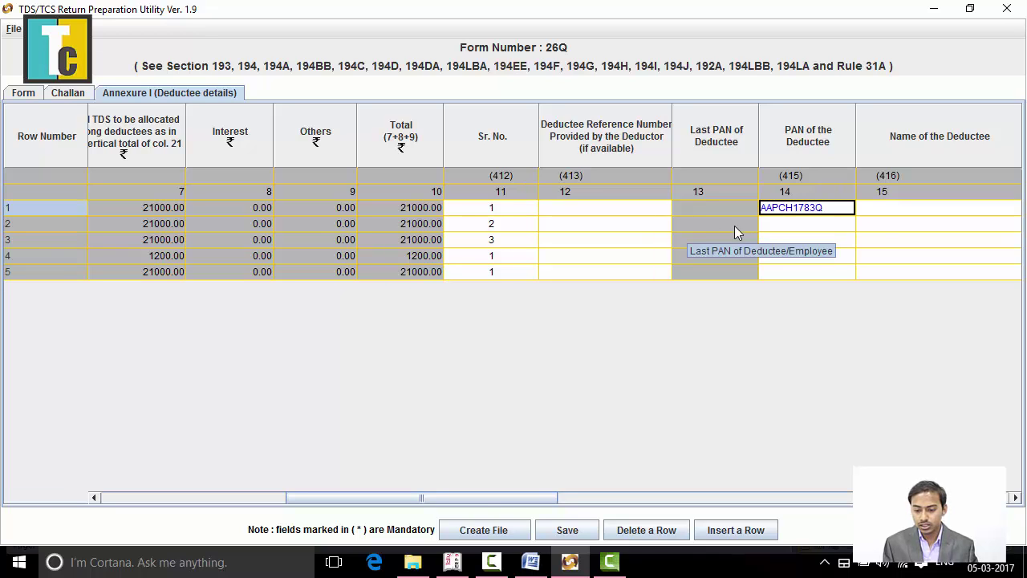
Copy the party name Admark Designs ltd from the Word table into row 1's Name of the Deductee.
click(904, 210)
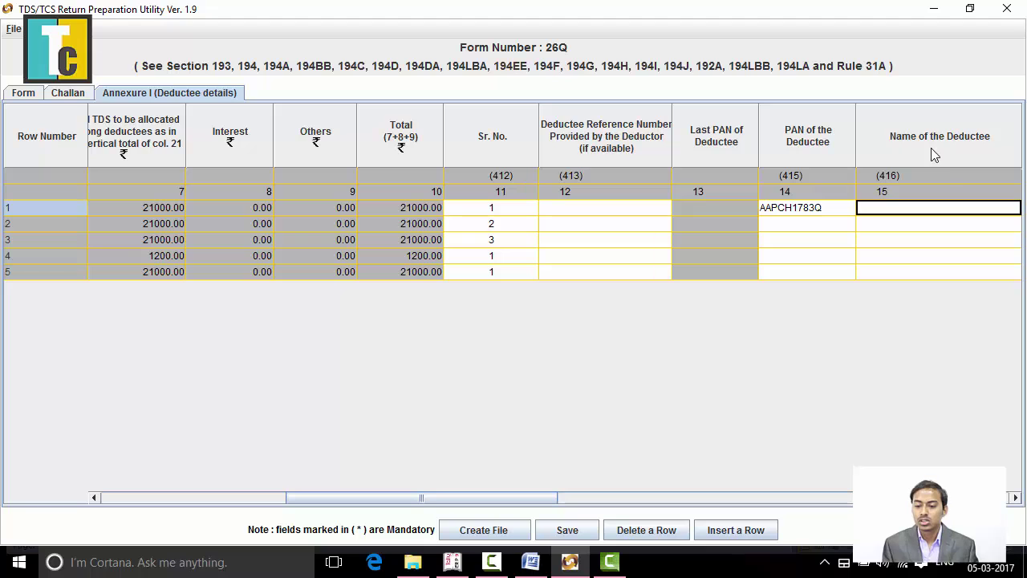
key(Tab)
key(Tab)
key(Tab)
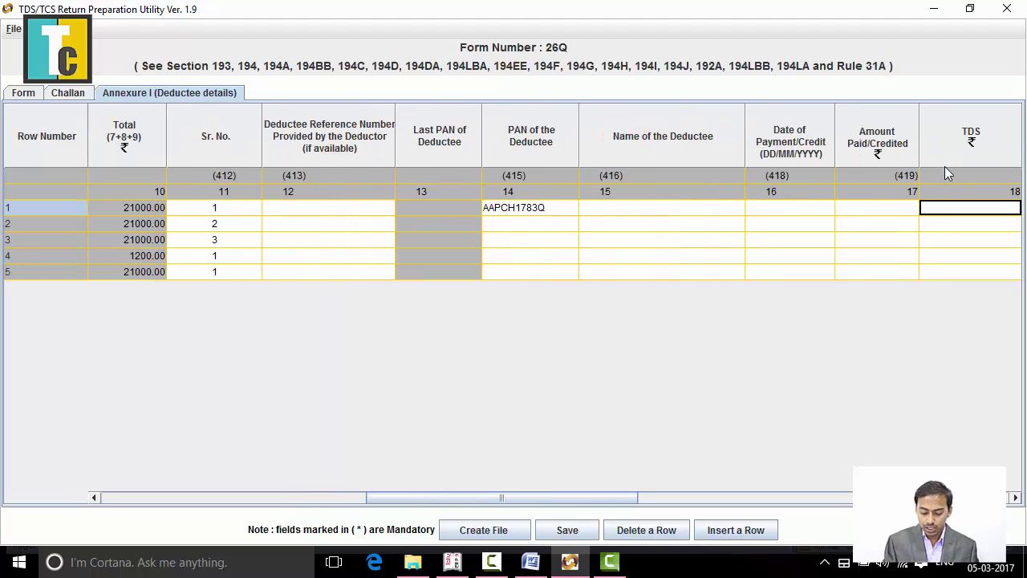
key(shift+Tab)
key(shift+Tab)
key(shift+Tab)
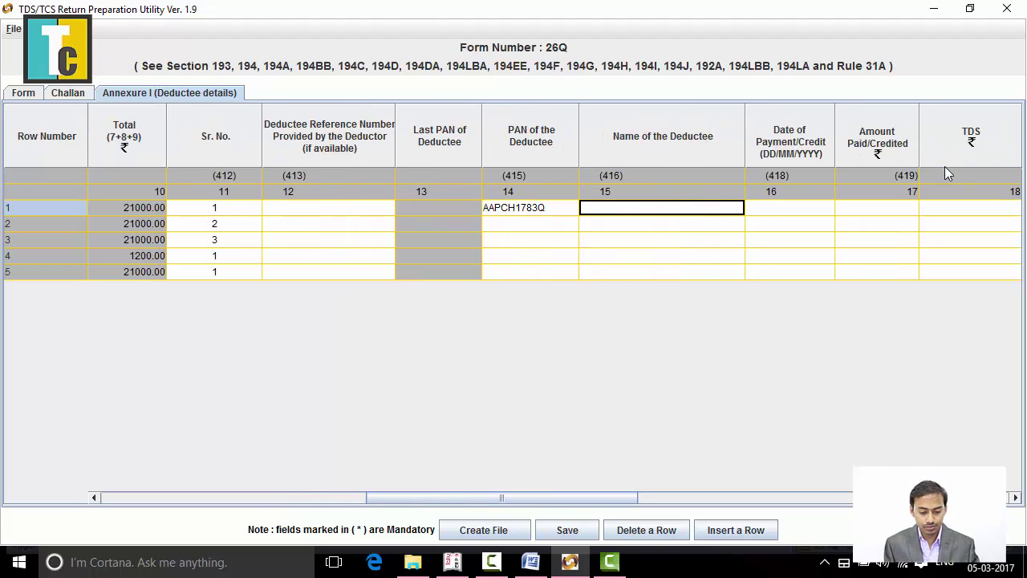
key(alt+Tab)
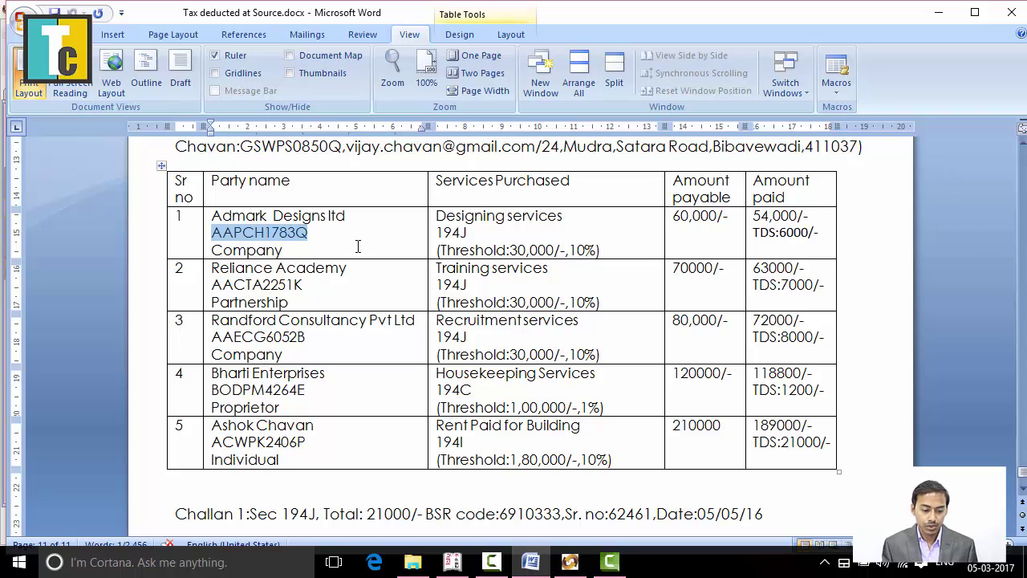
click(354, 244)
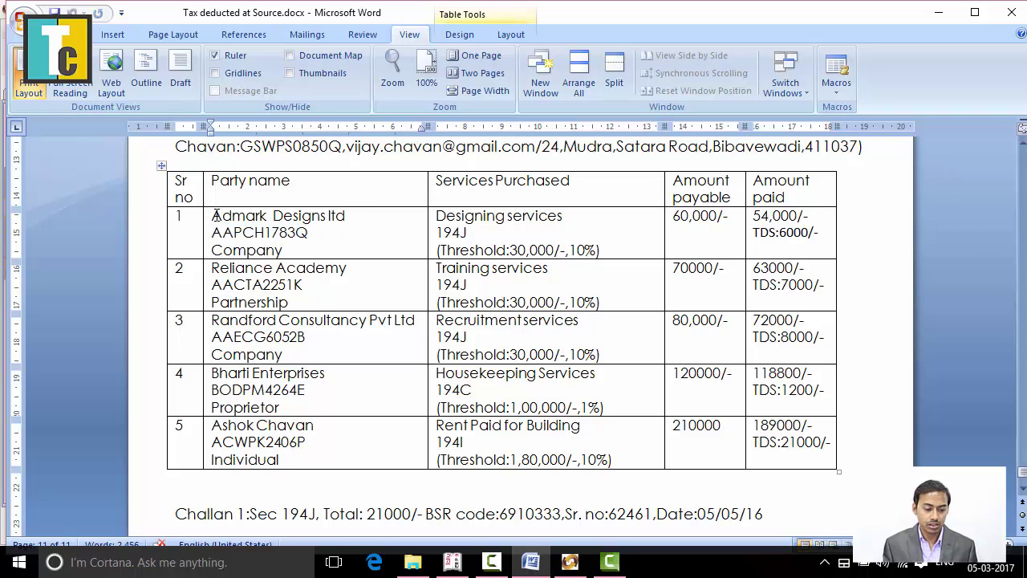
drag(215, 215, 338, 217)
key(ctrl+c)
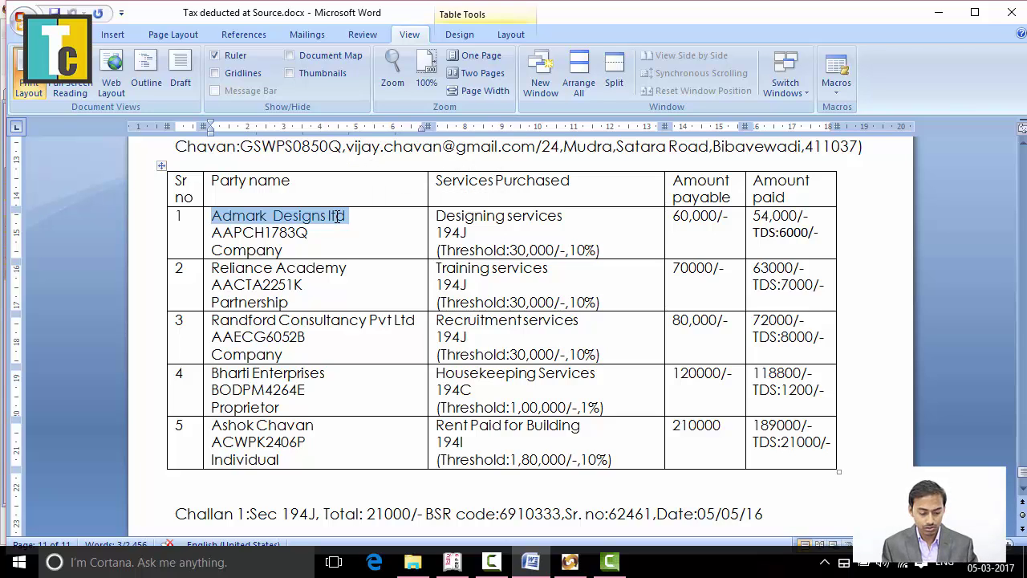
key(alt+Tab)
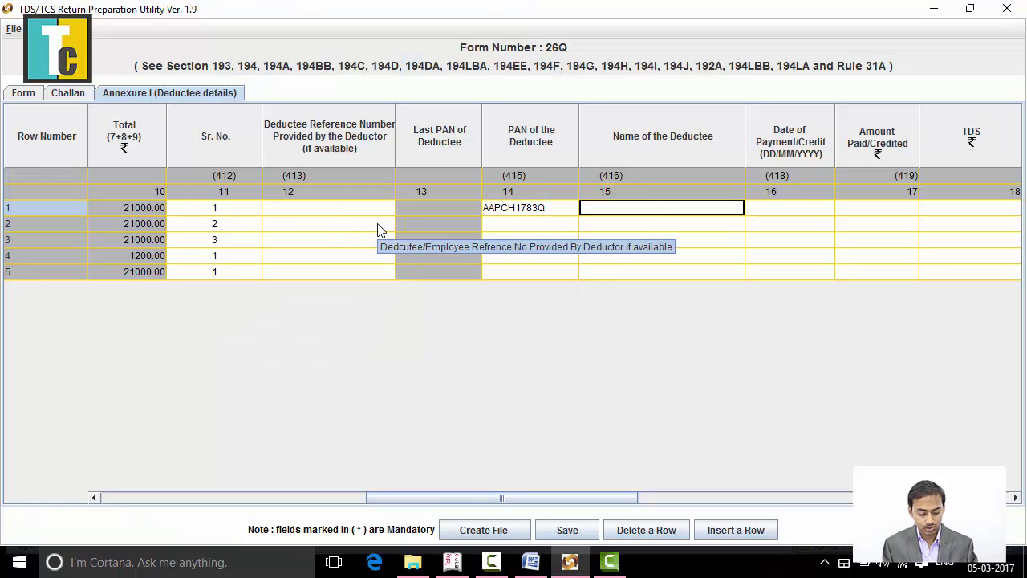
key(ctrl+v)
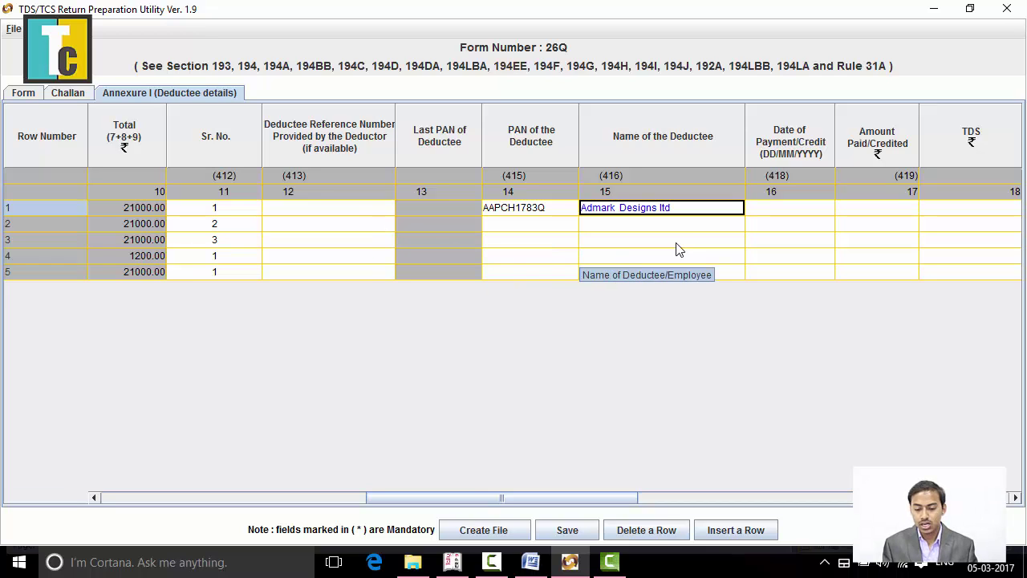
Check the first party's entry in the Word document and set row 1's date of payment/credit to 25/04/2016.
click(766, 213)
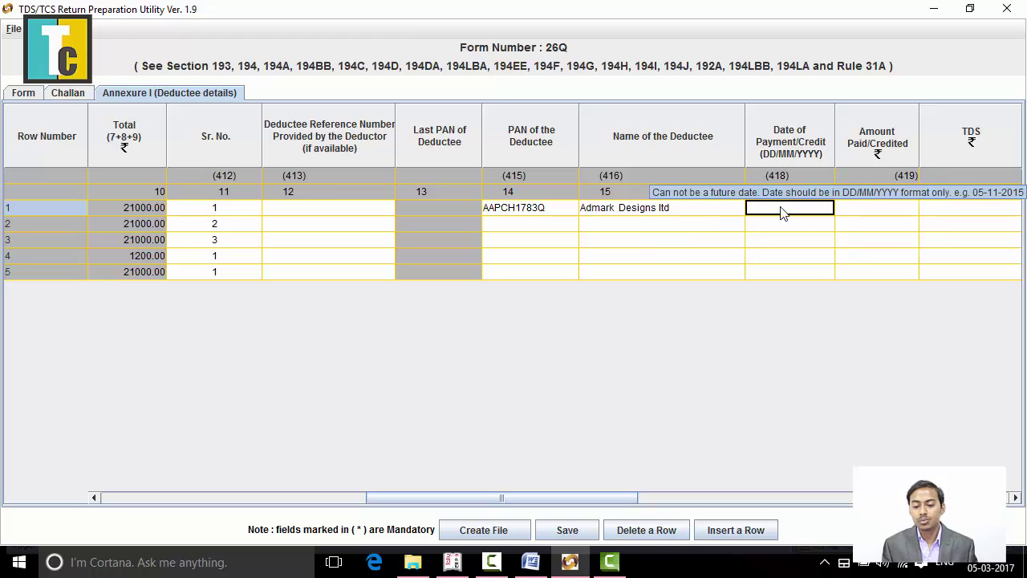
key(alt+Tab)
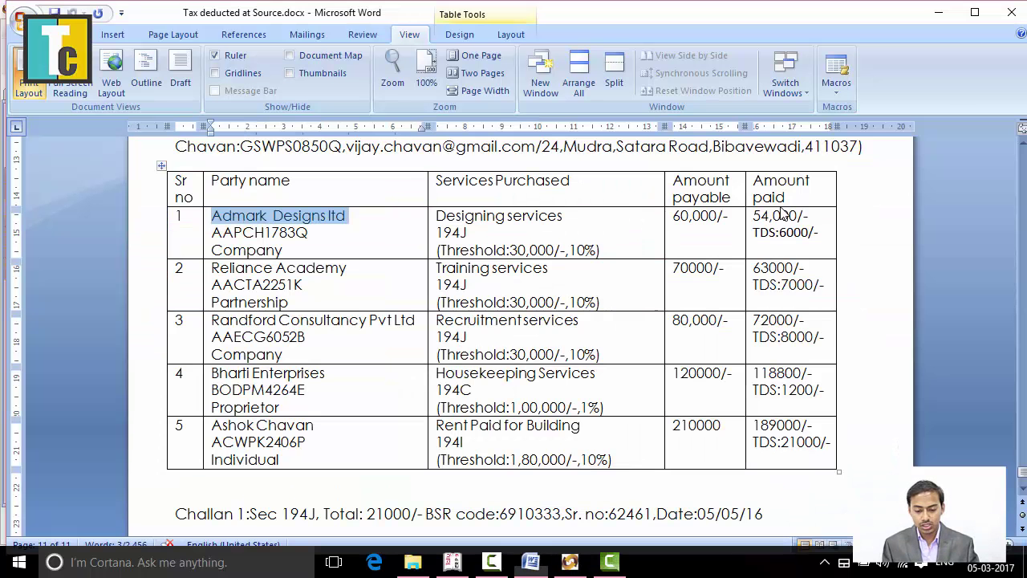
click(632, 237)
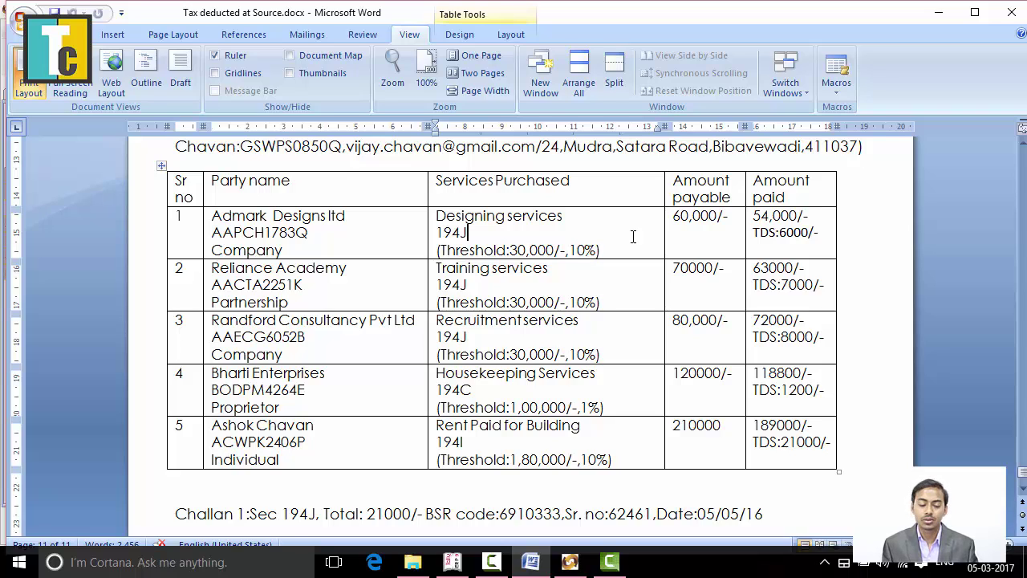
key(alt+Tab)
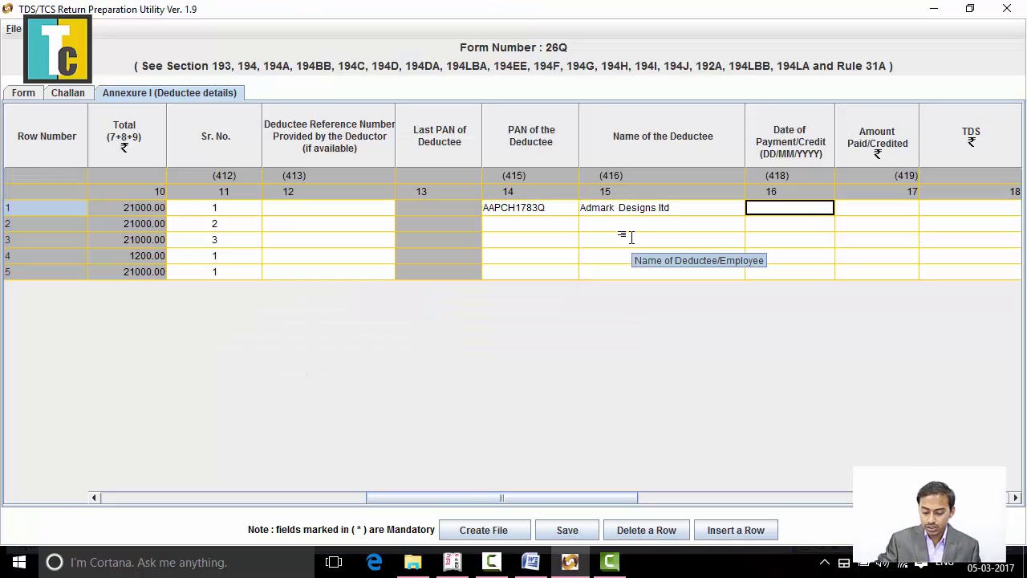
key(F2)
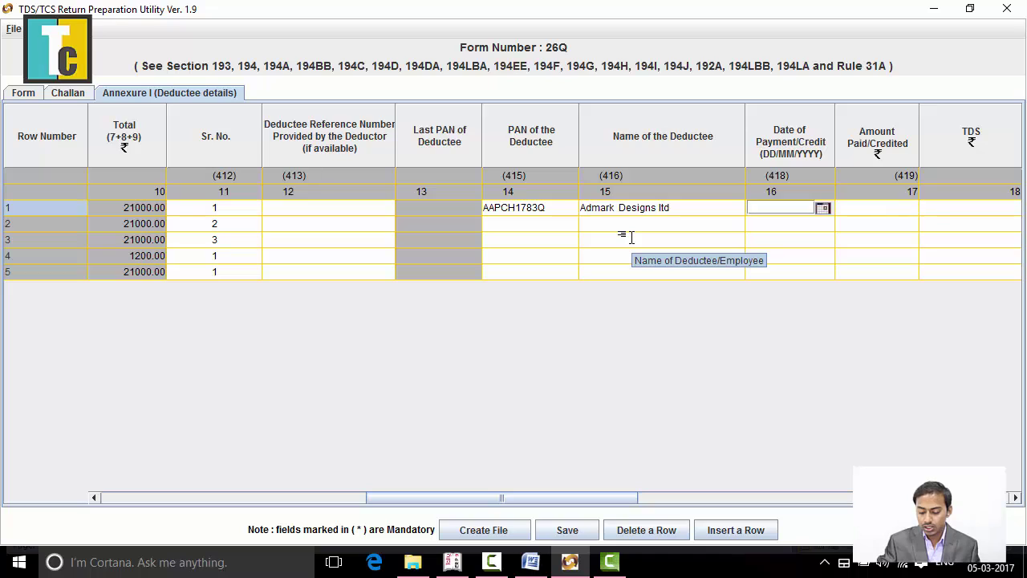
text(25/)
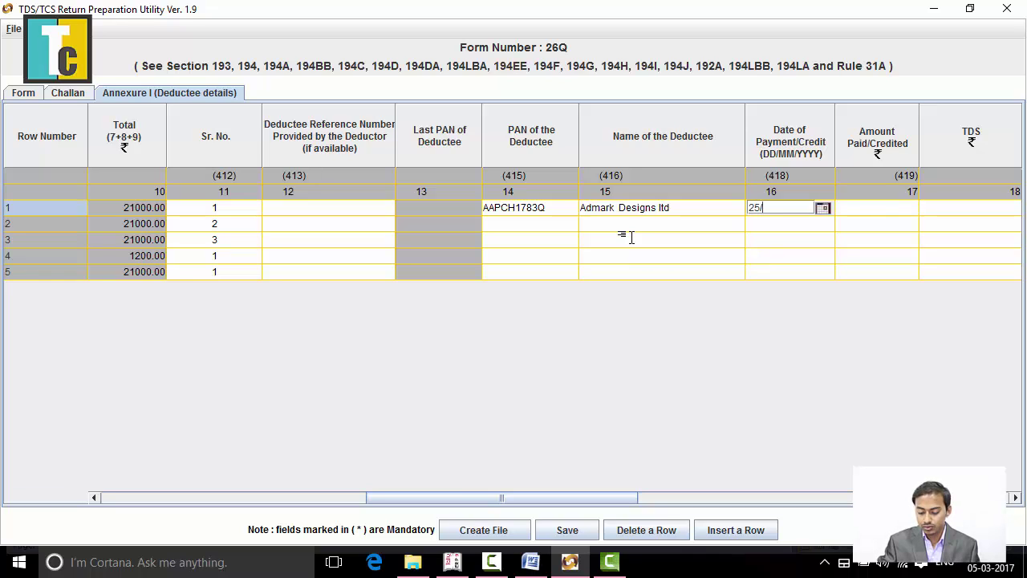
text(04/)
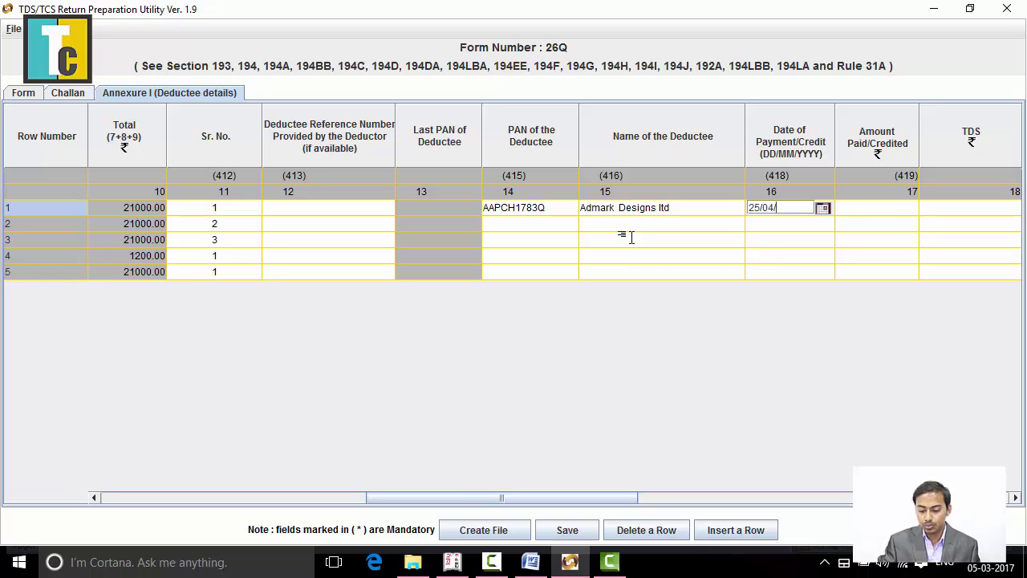
text(2016)
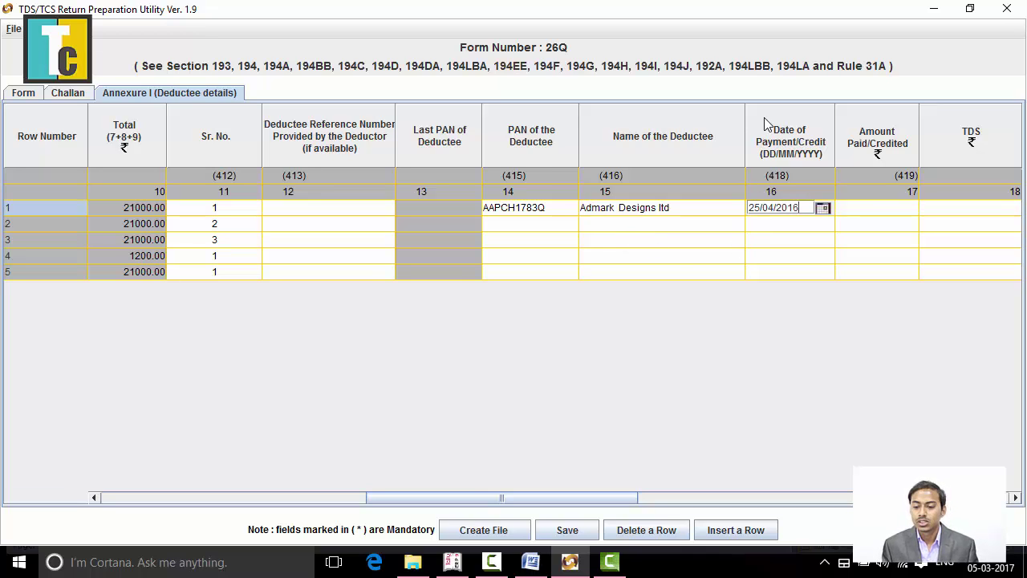
Look up the first party's amount payable in the Word table and enter 60000 as row 1's Amount Paid/Credited.
click(871, 211)
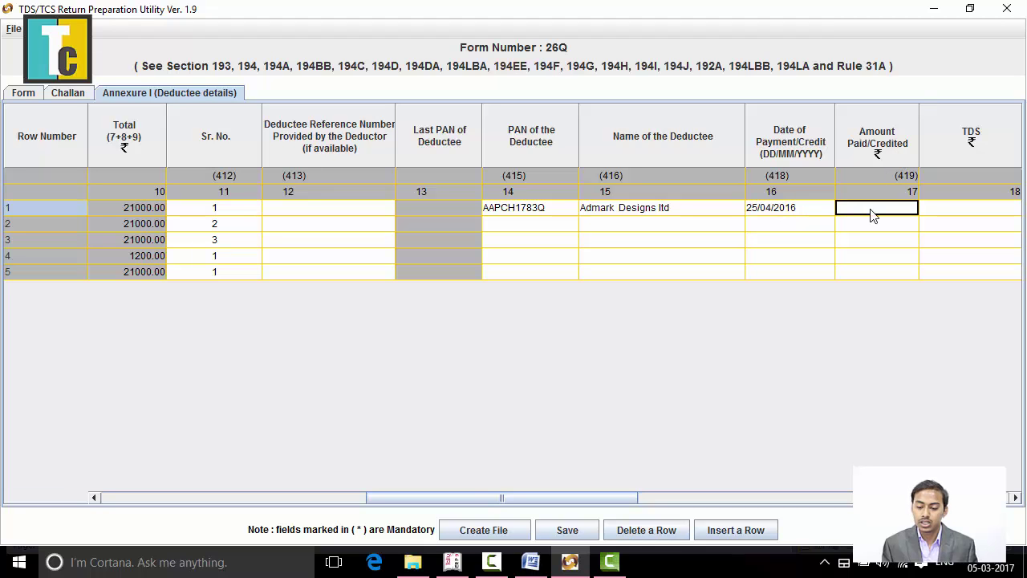
key(alt+Tab)
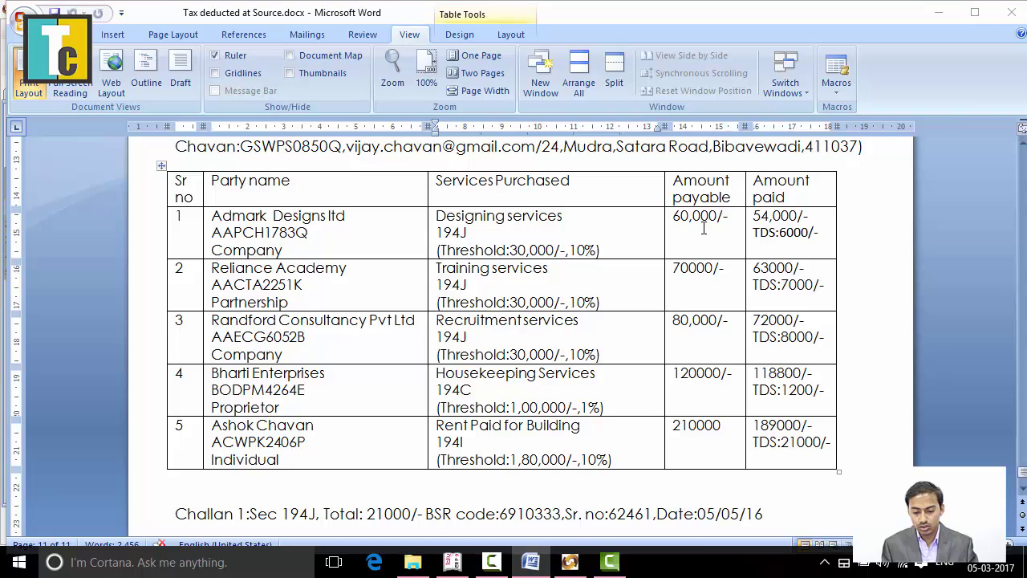
key(alt+Tab)
text(60000)
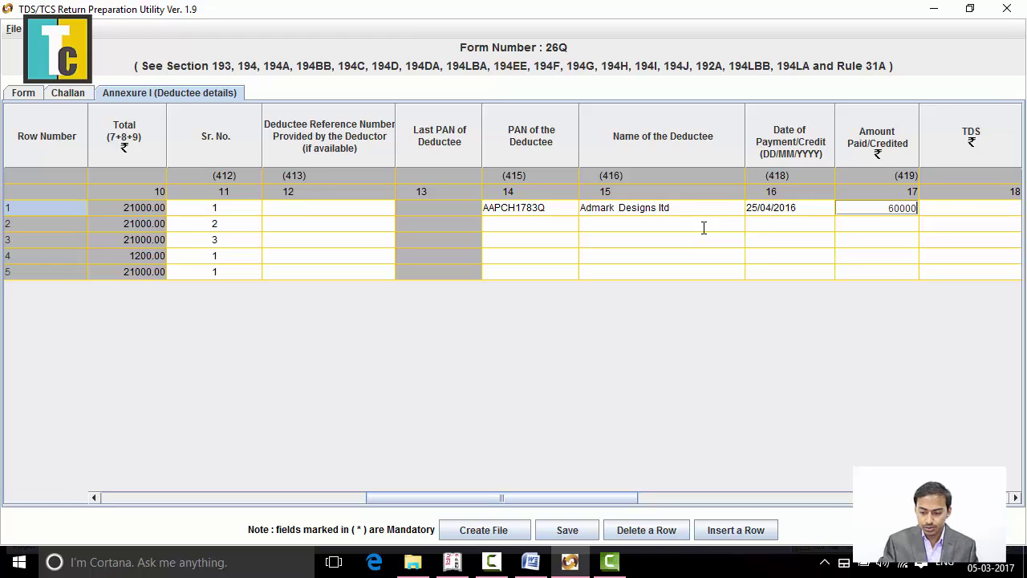
Look up the first party's TDS in the Word table and enter 6000 as row 1's TDS.
key(Tab)
key(Tab)
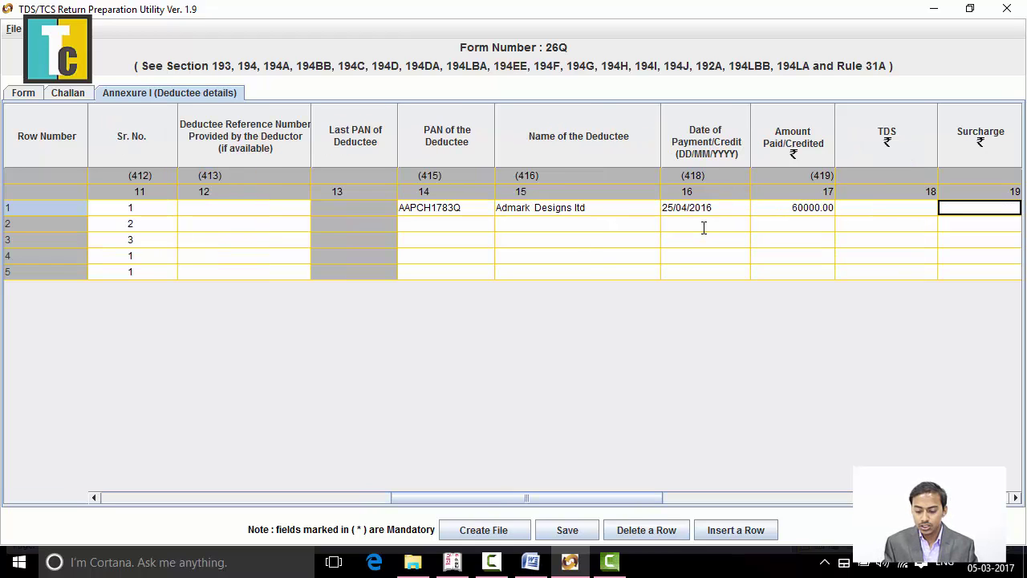
key(shift+Tab)
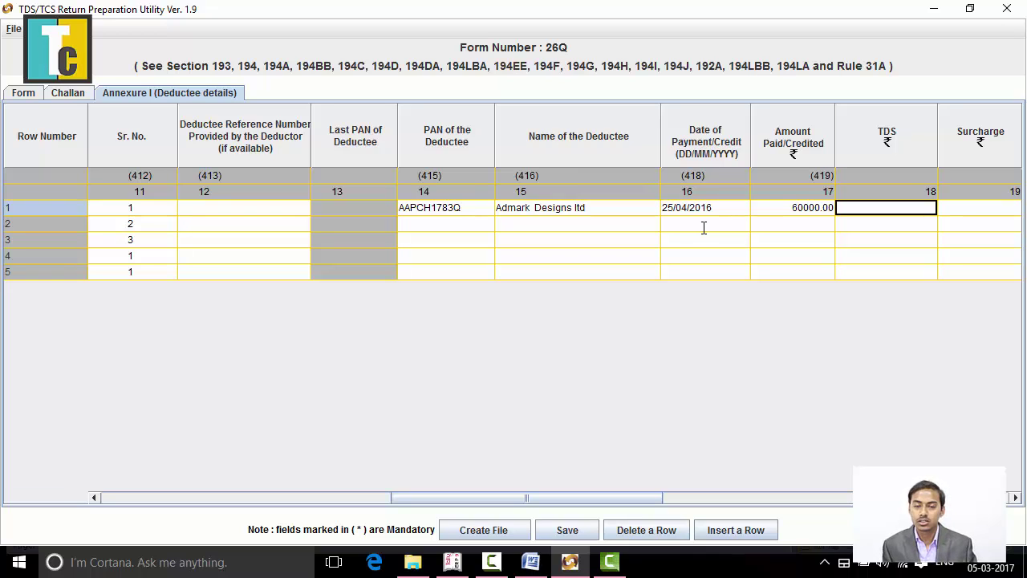
key(alt+Tab)
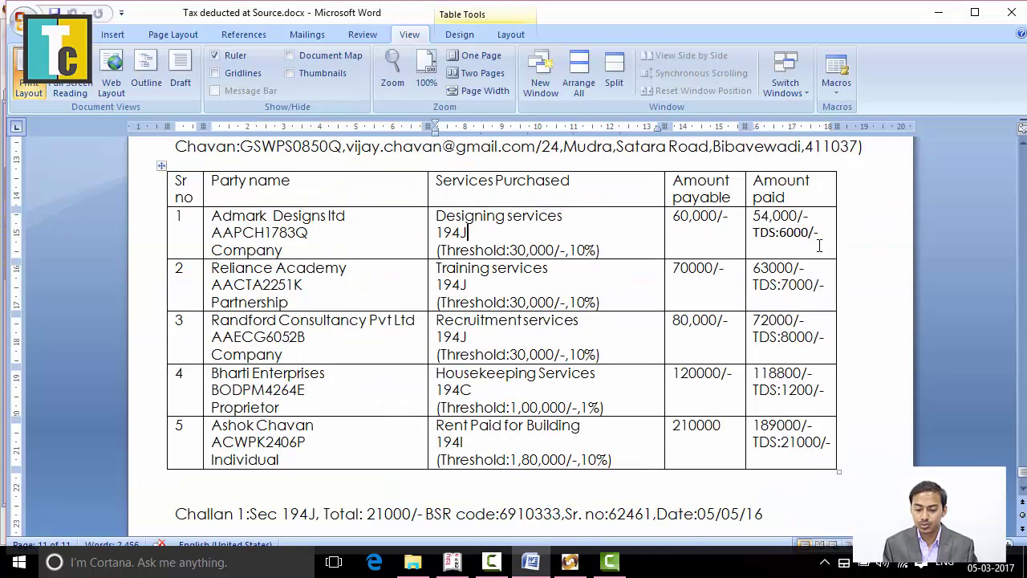
key(alt+Tab)
text(6)
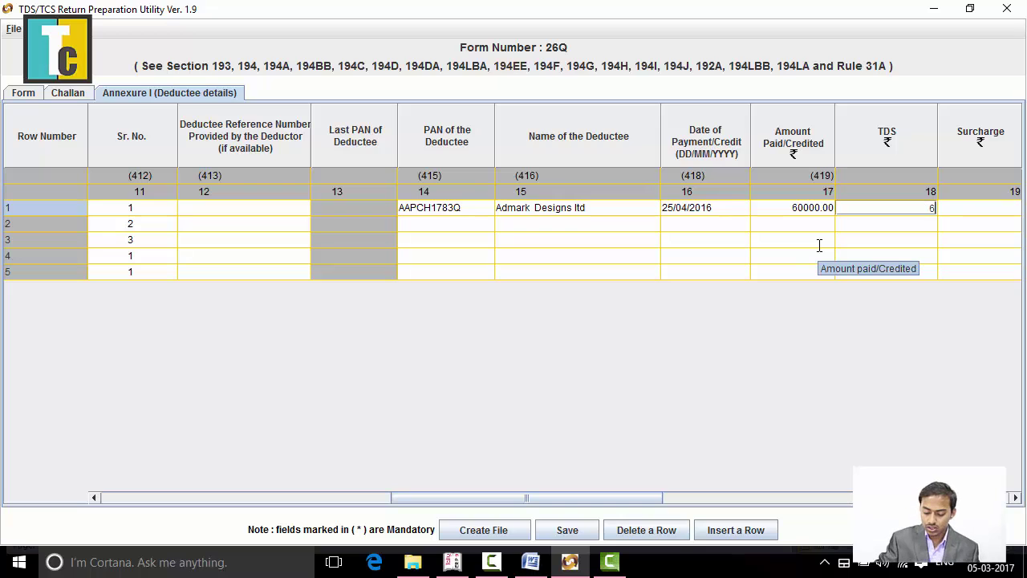
text(000)
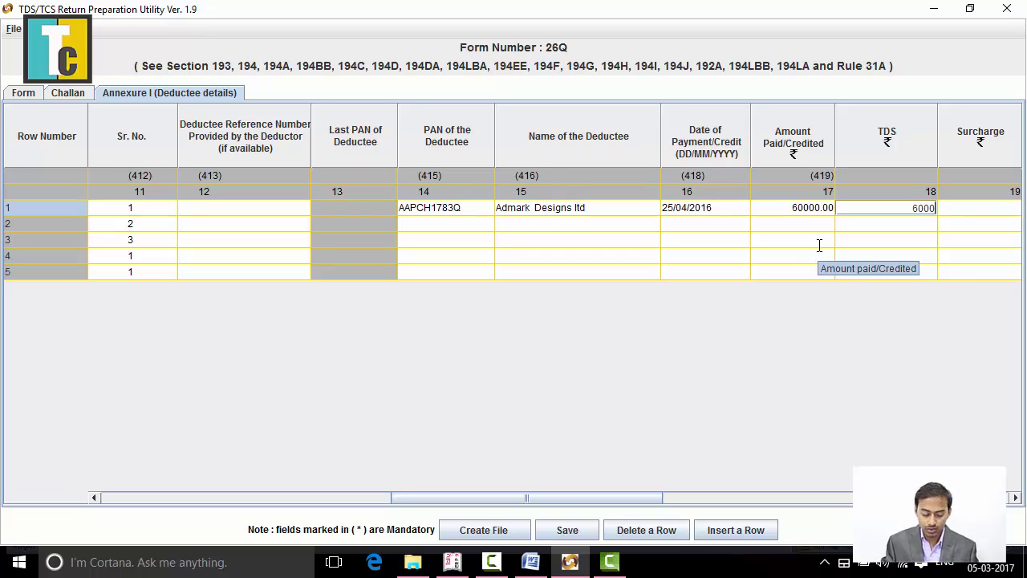
Enter 0 for both the Surcharge and the Education Cess in row 1.
click(966, 210)
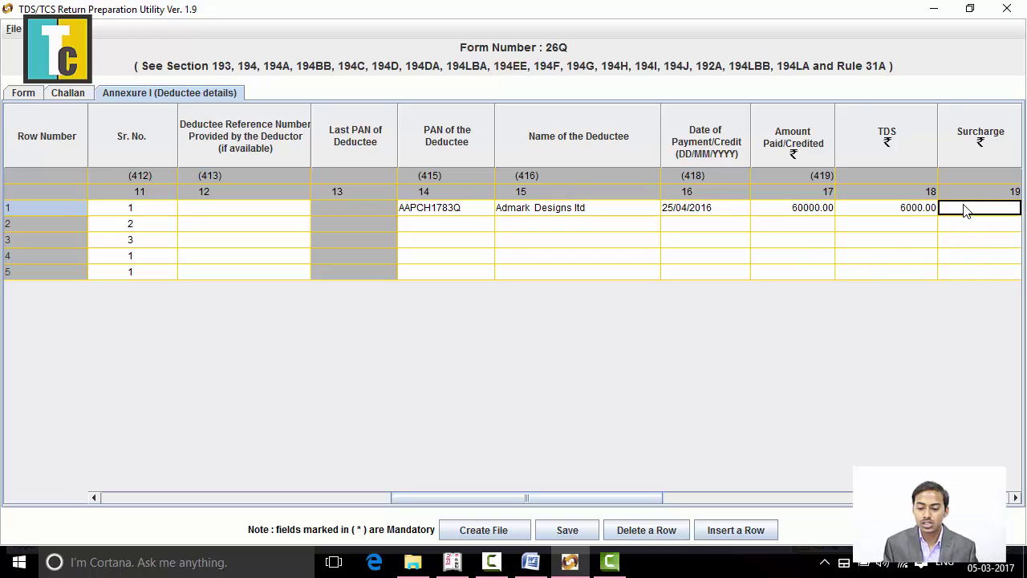
key(Tab)
key(Tab)
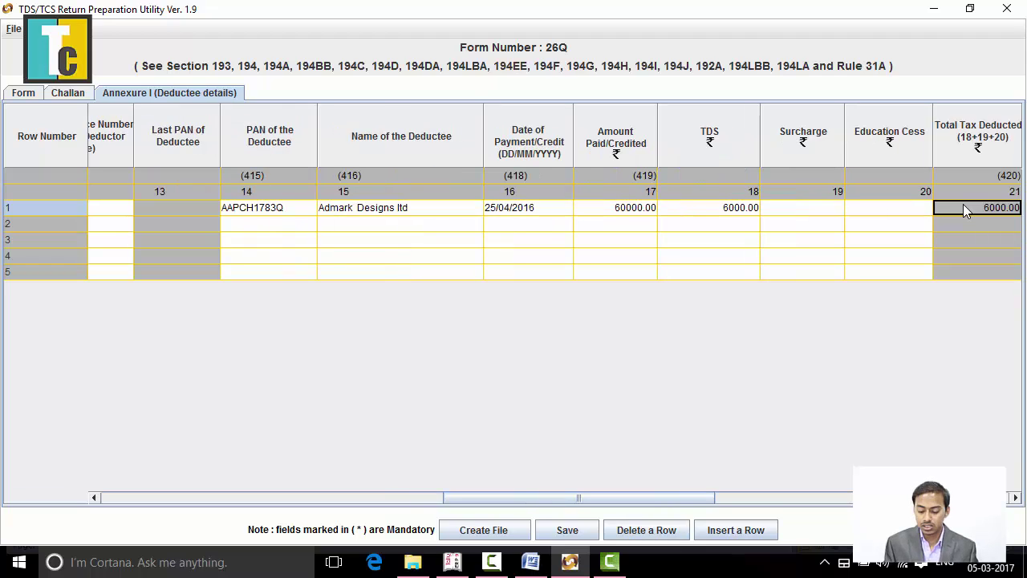
key(shift+Tab)
key(shift+Tab)
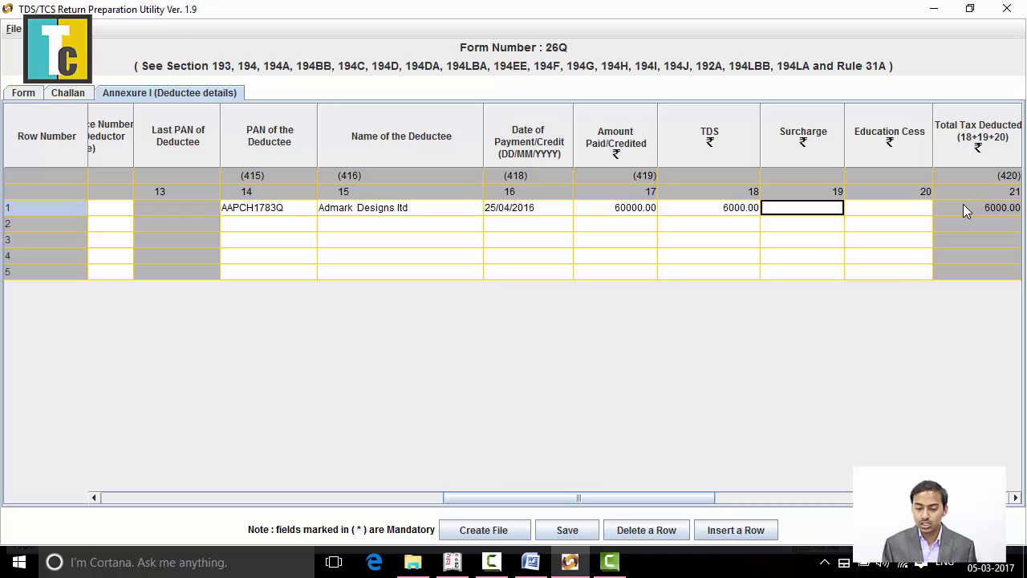
text(0)
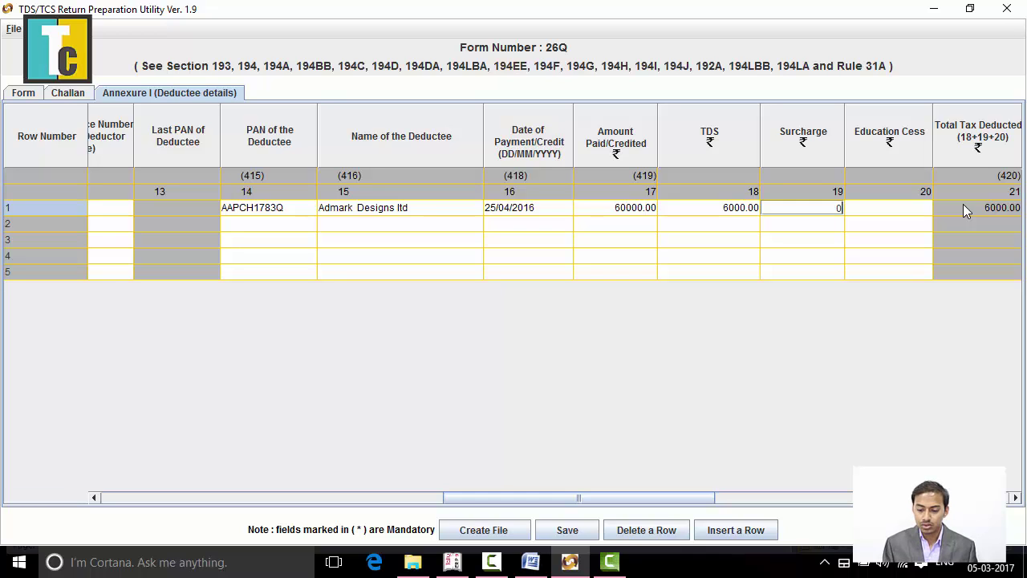
key(Tab)
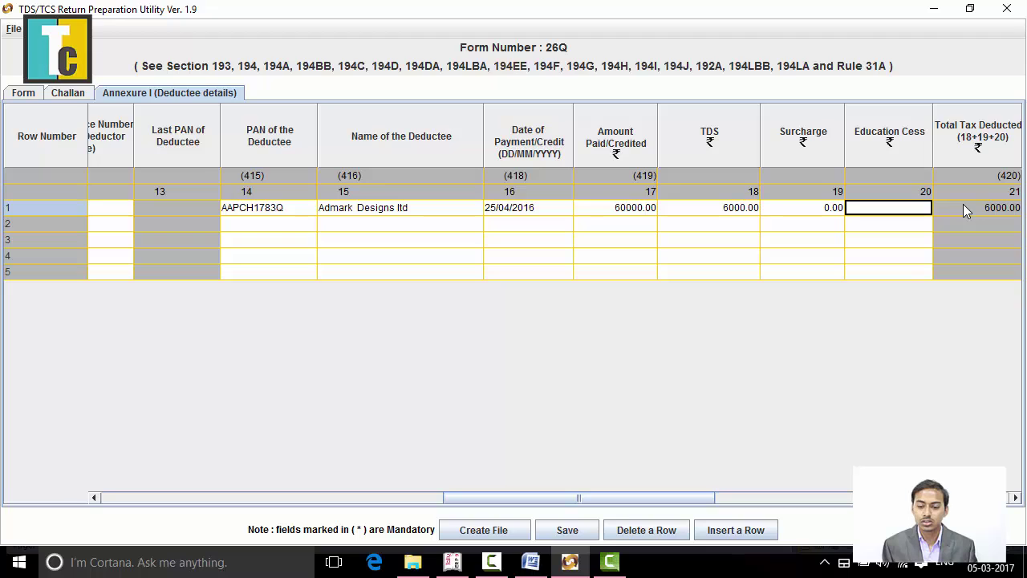
text(0)
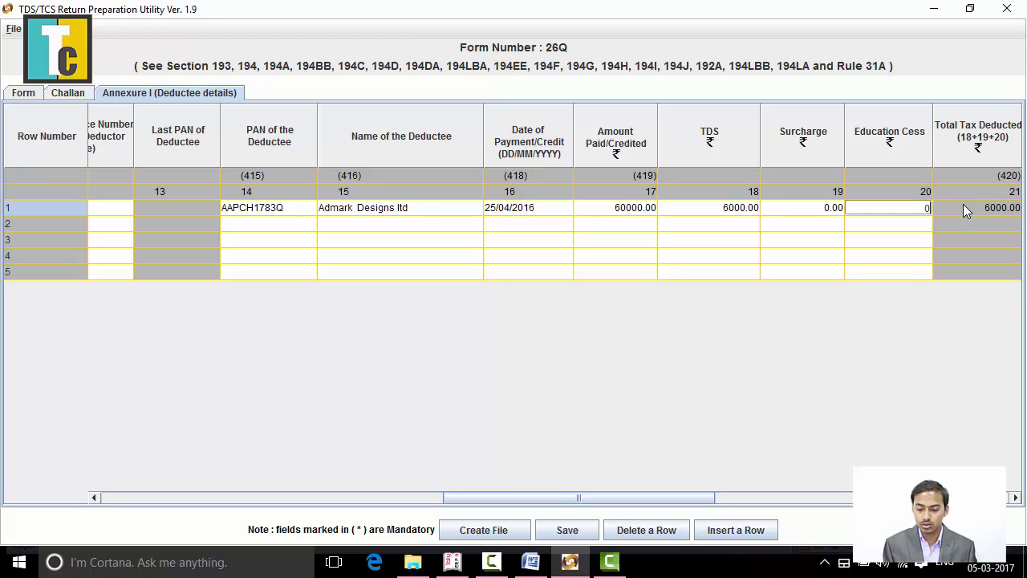
key(Tab)
Check row 1's Total Tax Deposited against the first party's TDS in the Word table.
key(Tab)
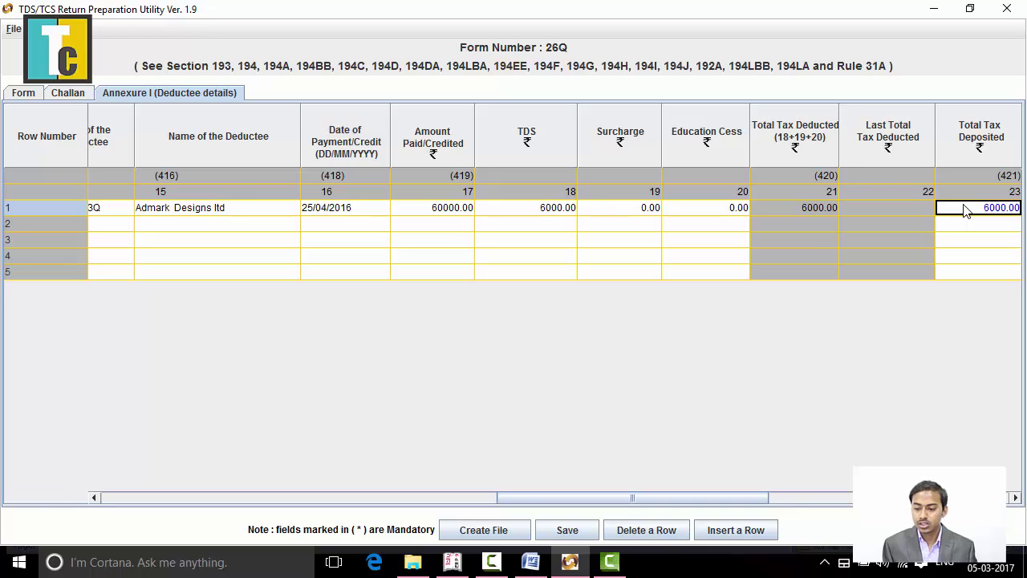
key(Tab)
key(shift+Tab)
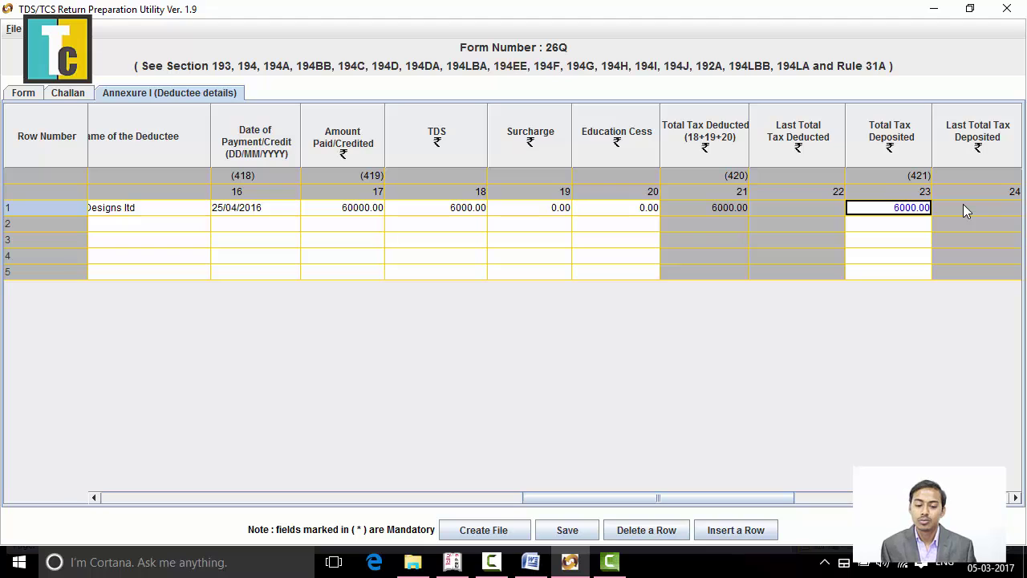
key(alt+Tab)
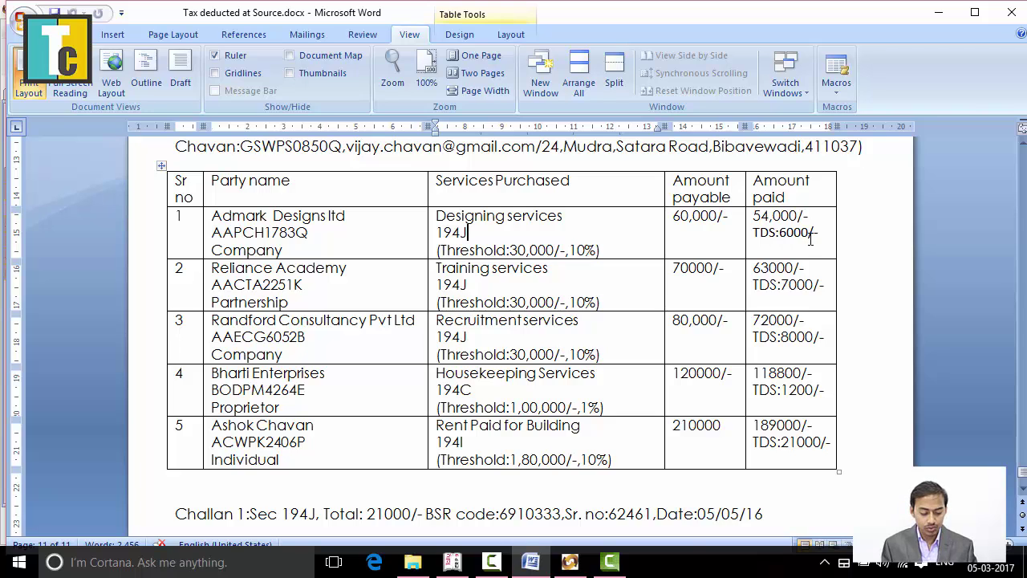
key(alt+Tab)
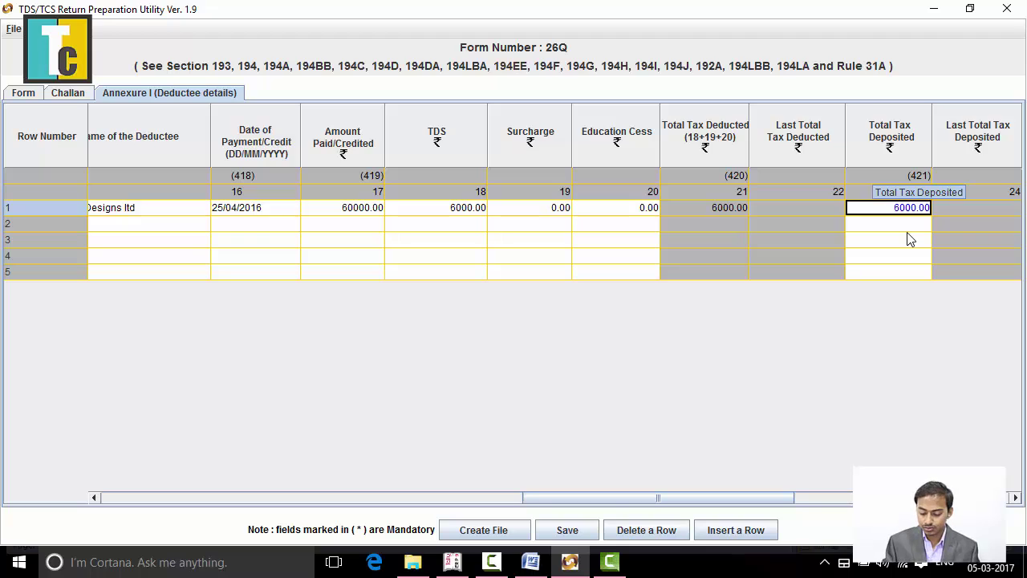
Set row 1's Date of Deduction to 25/04/2016.
key(Tab)
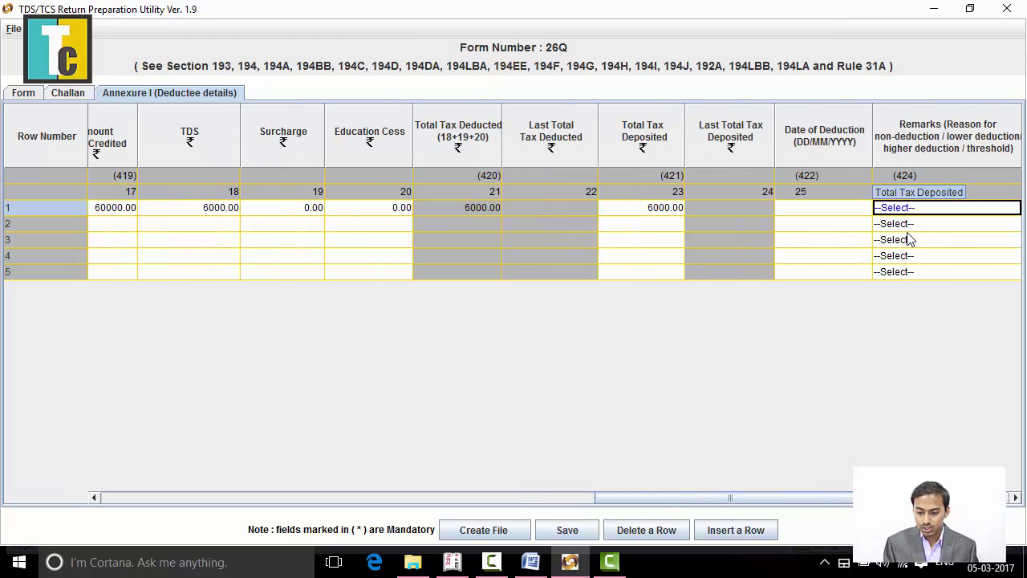
key(shift+Tab)
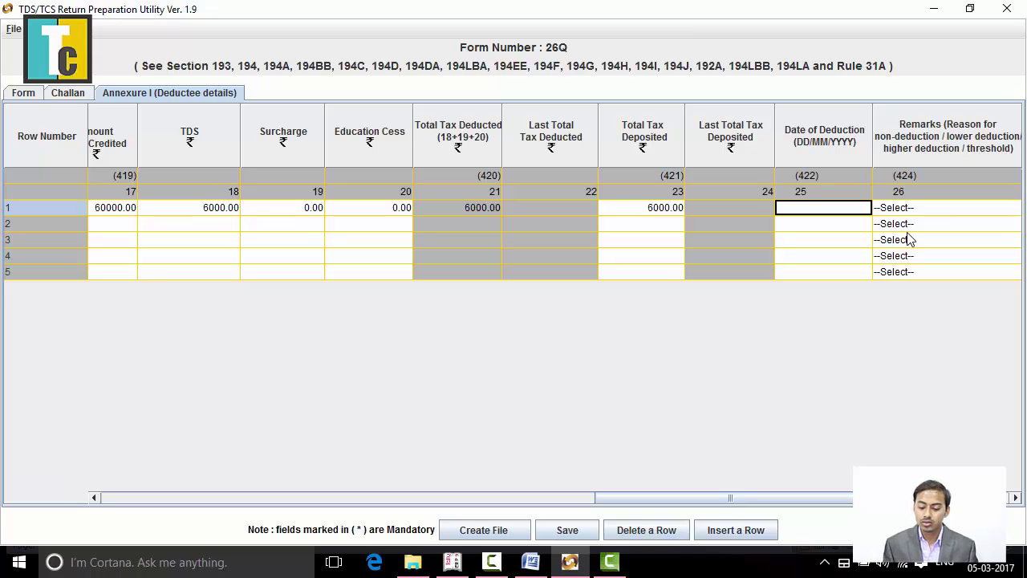
text(5)
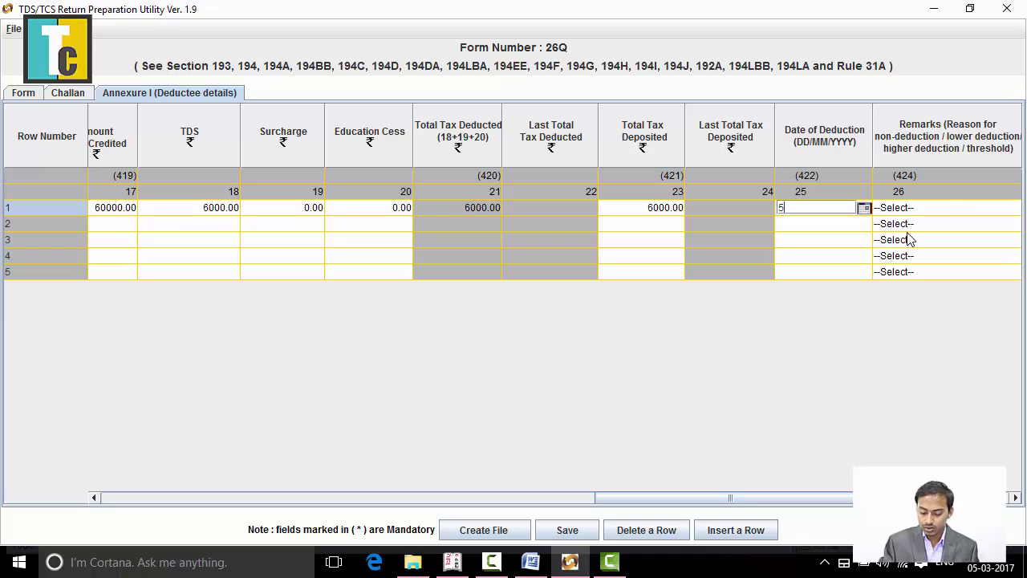
key(BackSpace)
text(25/)
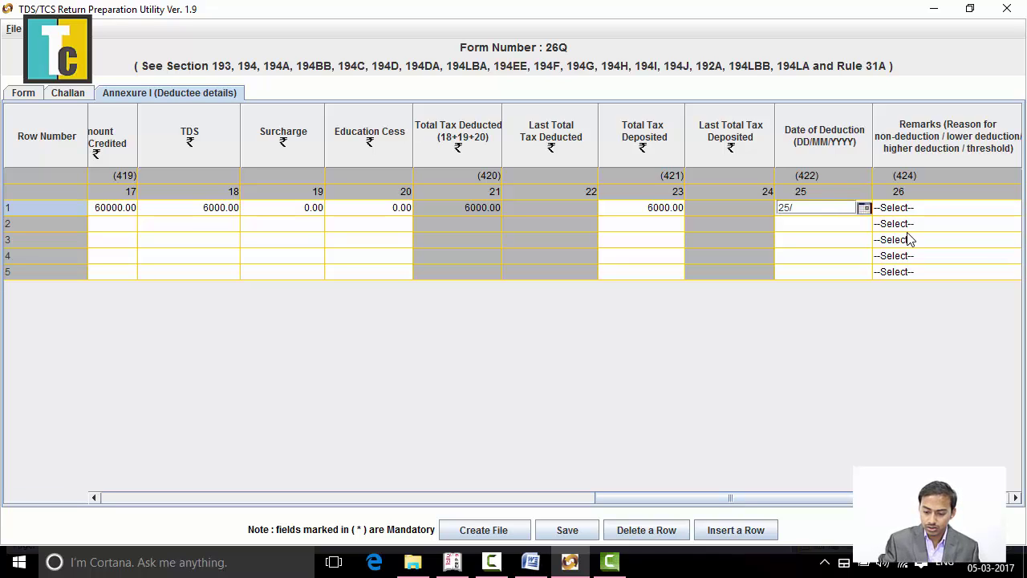
text(04/)
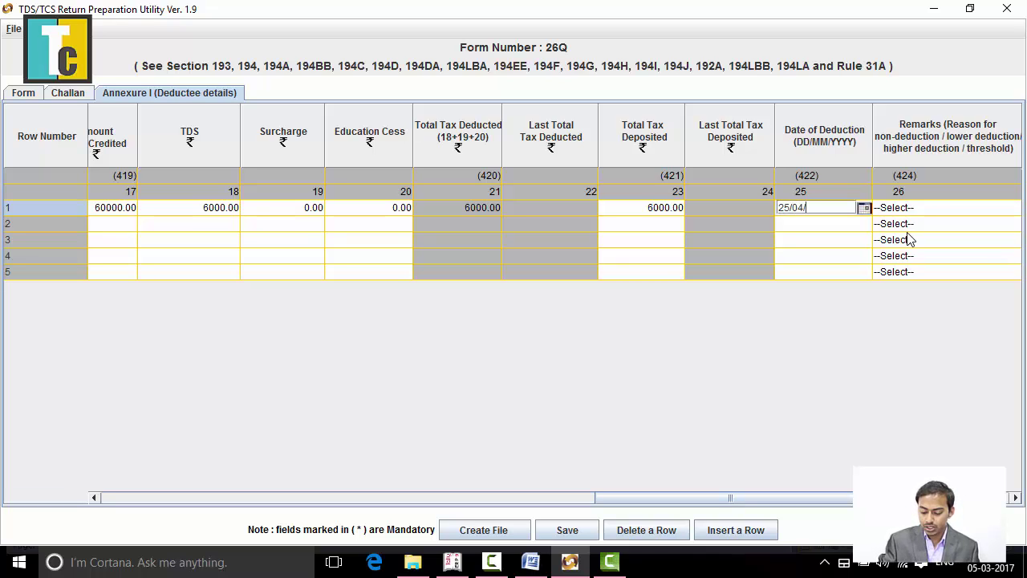
text(2016)
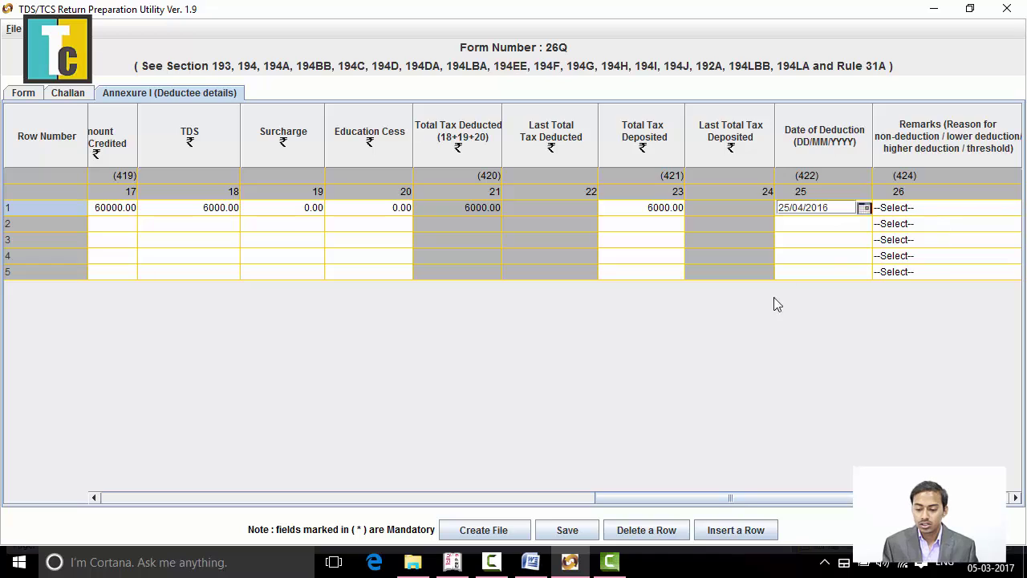
Leave row 1's Remarks unselected and set its Deductee Code to 01 for a company.
click(958, 209)
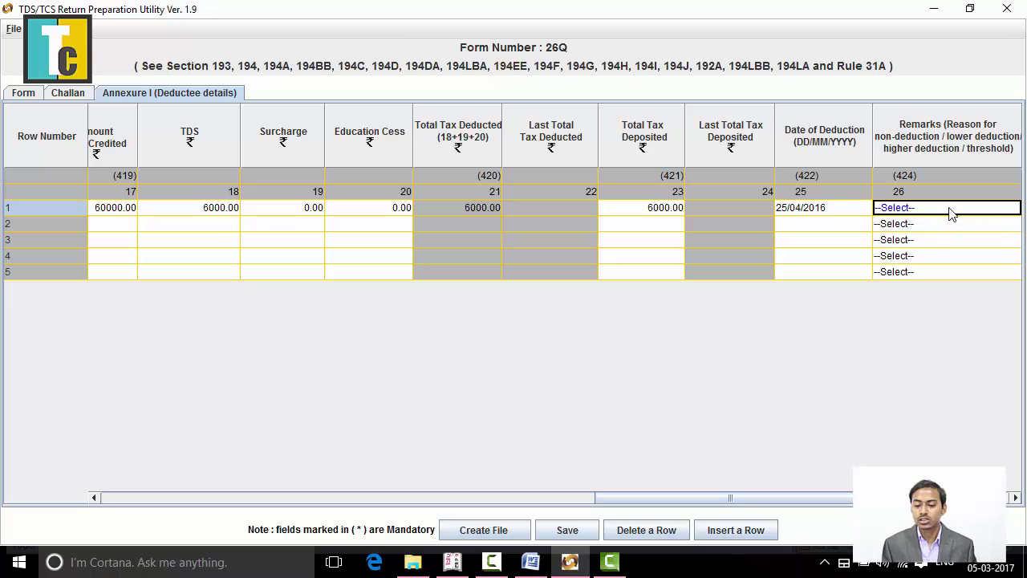
key(Tab)
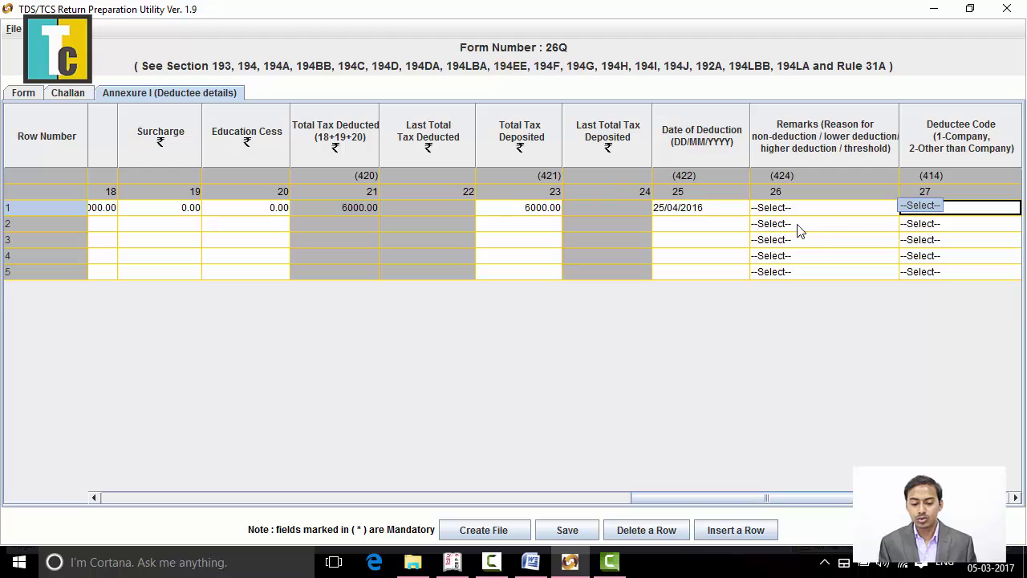
text(01)
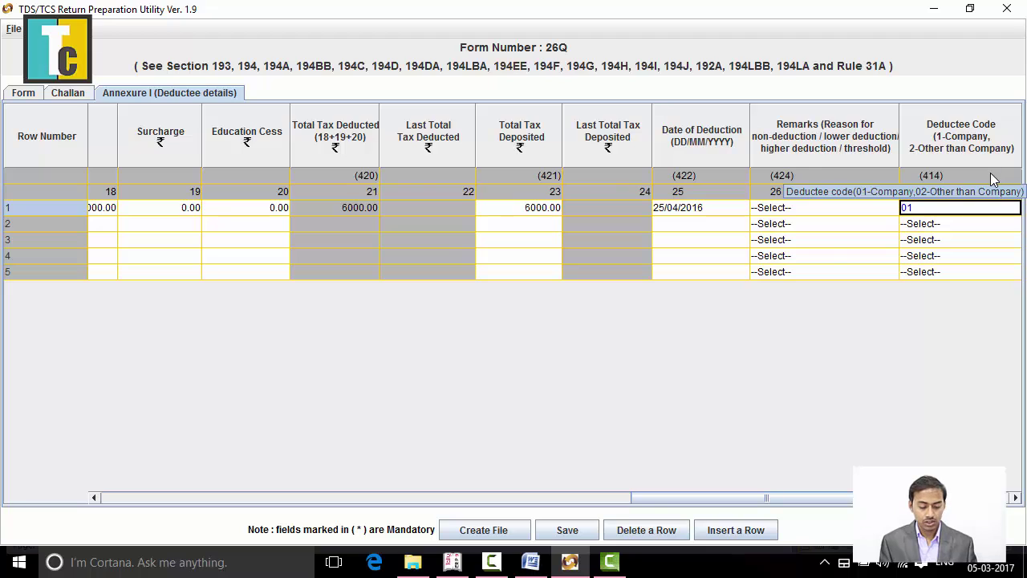
Look up the first party's TDS rate in the Word table and enter 10 as row 1's Rate at which Tax deducted.
key(Tab)
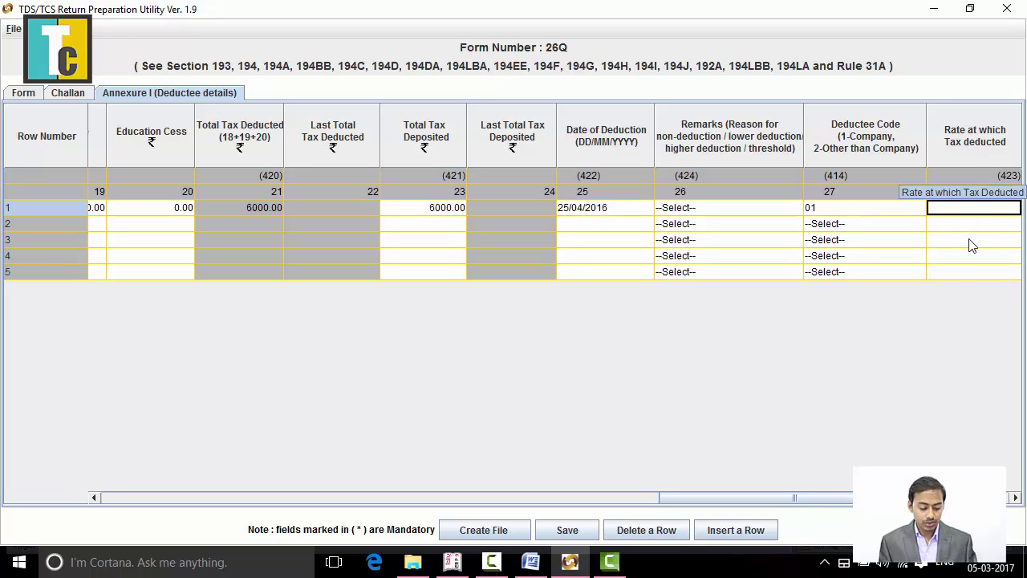
key(alt+Tab)
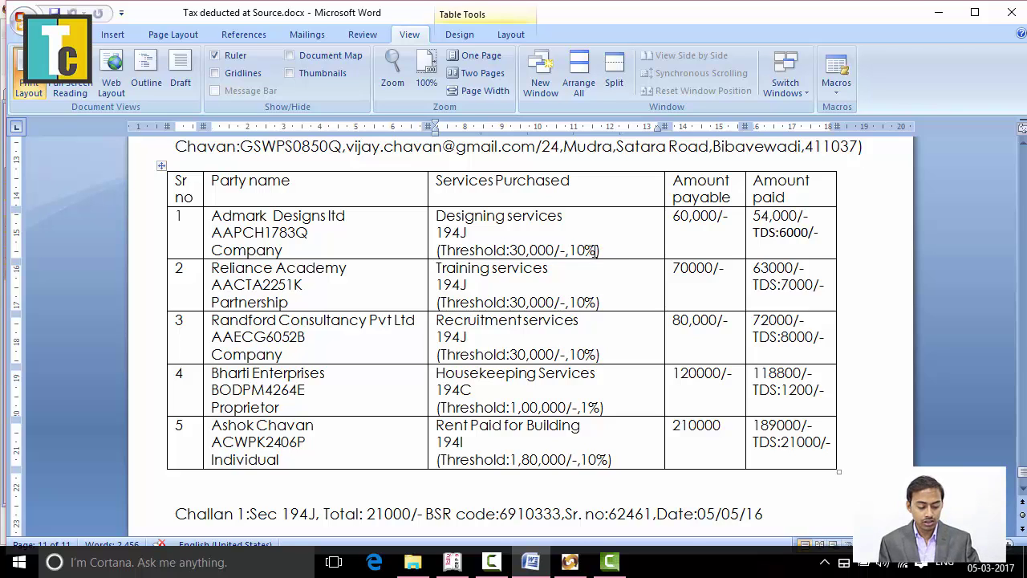
key(alt+Tab)
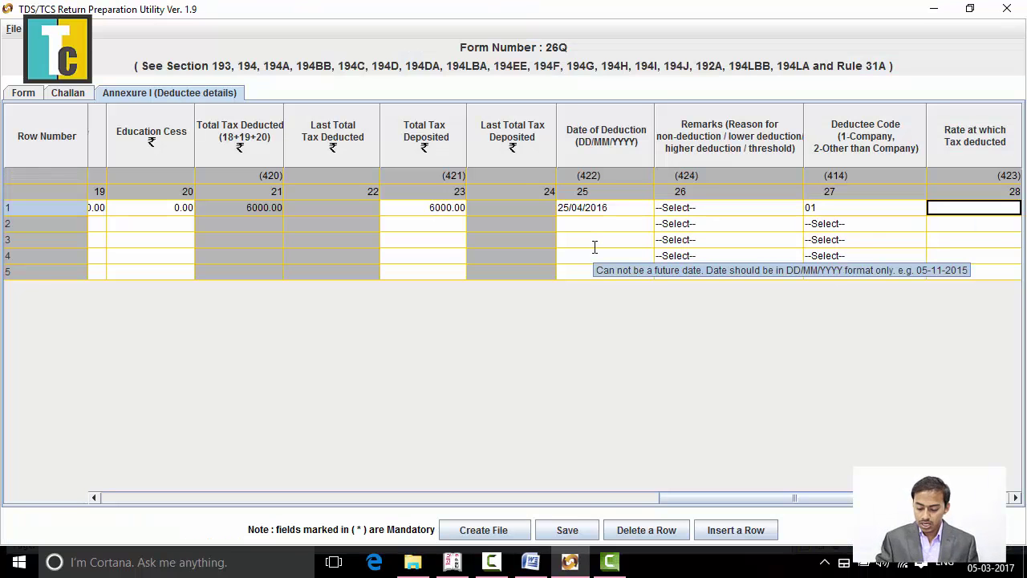
text(10)
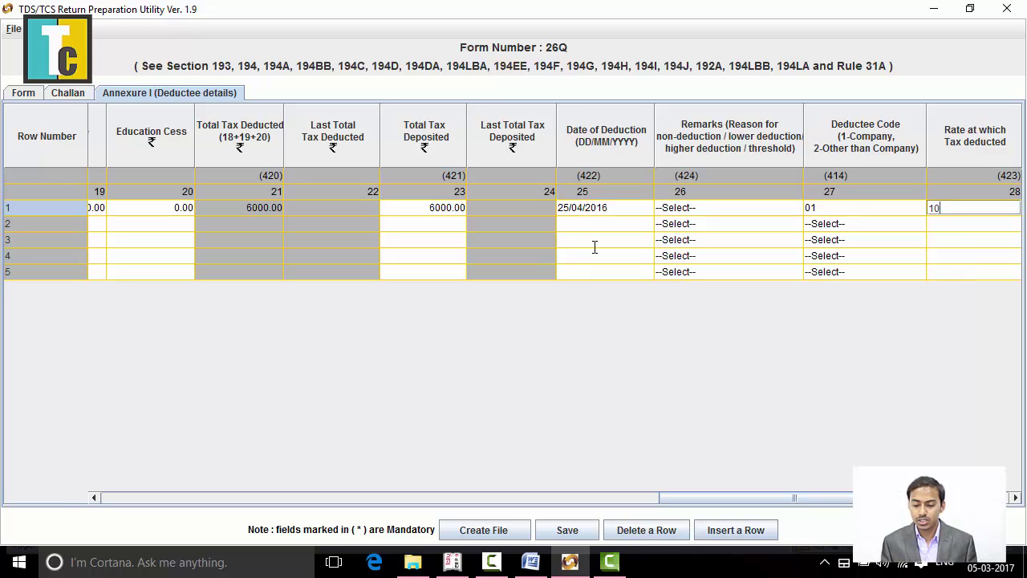
key(Tab)
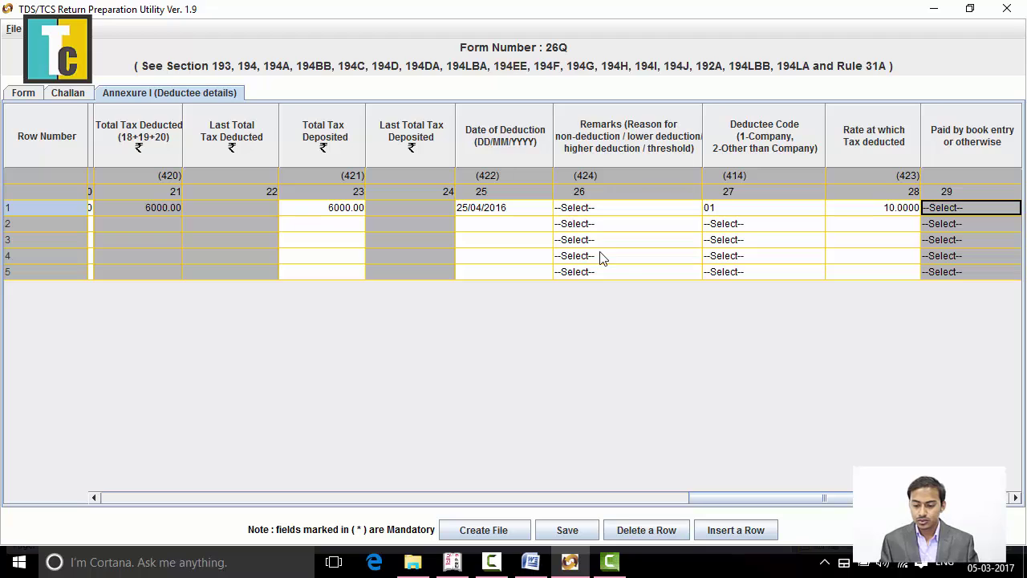
Leave row 1's certificate number empty, check the second party in the Word table, and set row 2's payment section to 94J.
key(Tab)
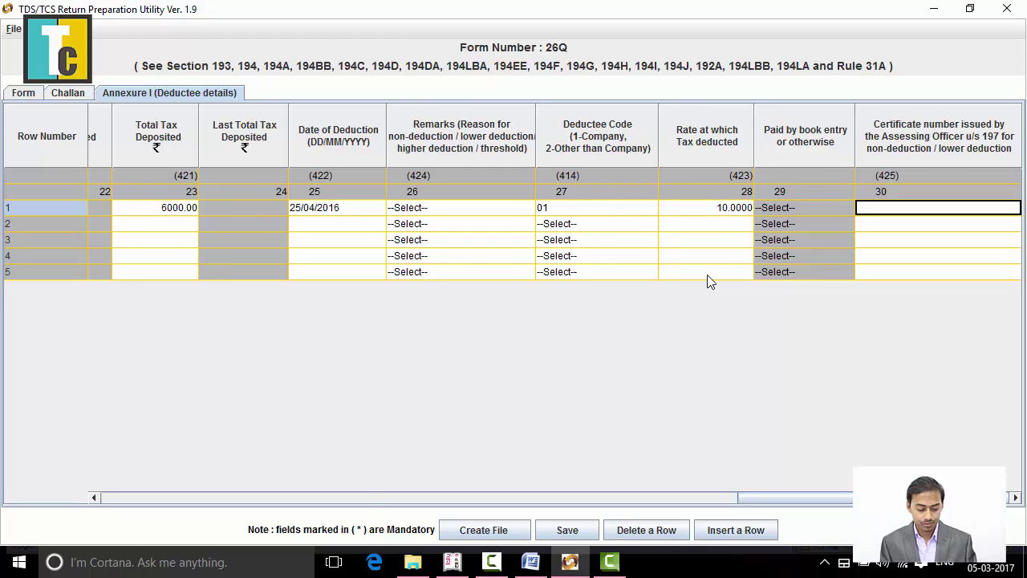
key(Tab)
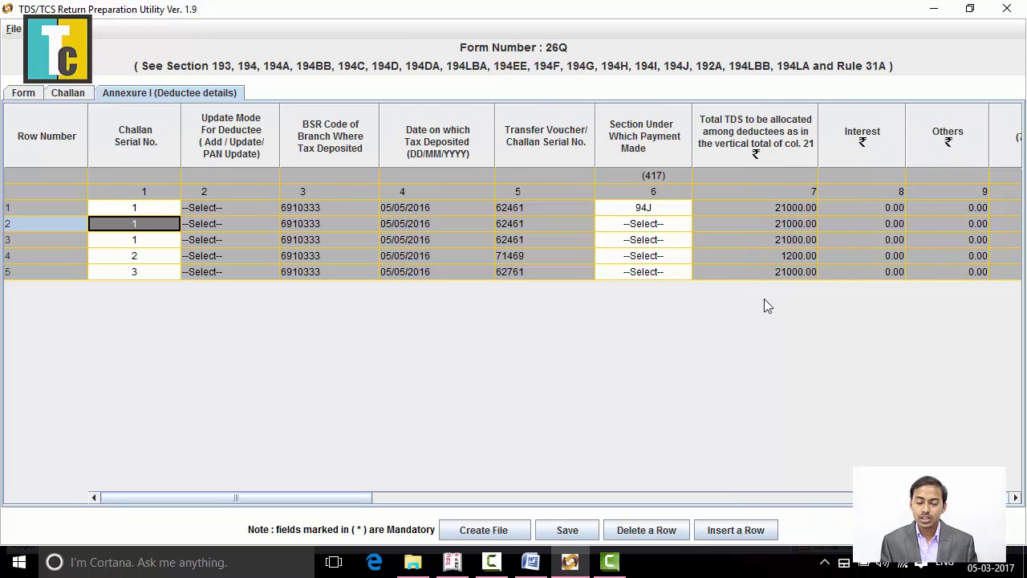
click(644, 224)
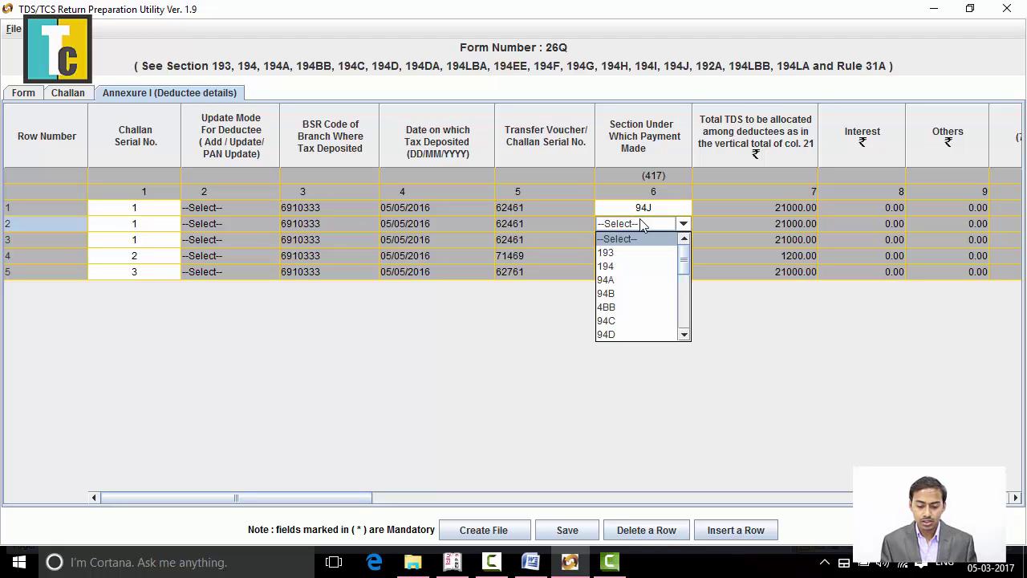
key(alt+Tab)
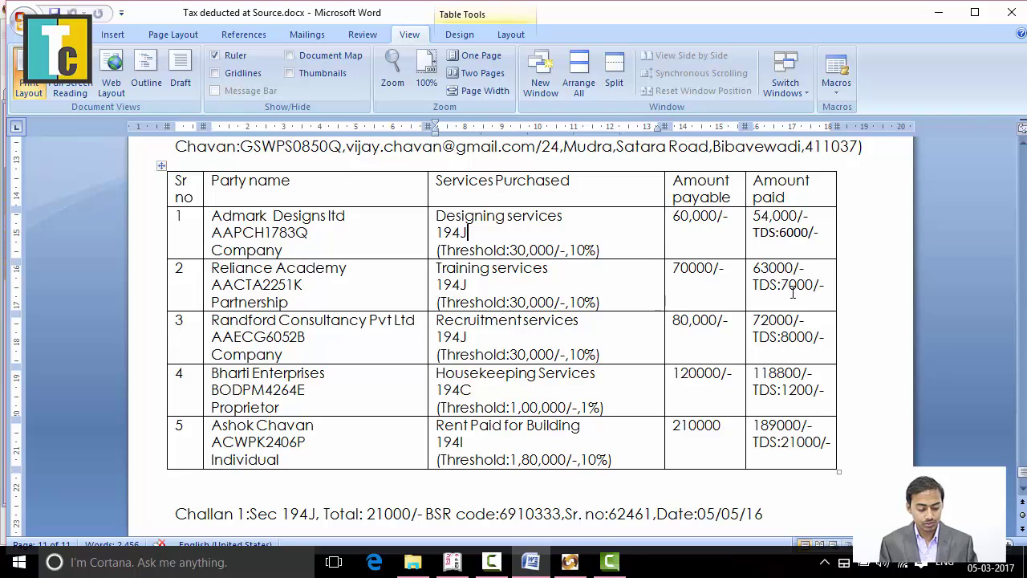
key(alt+Tab)
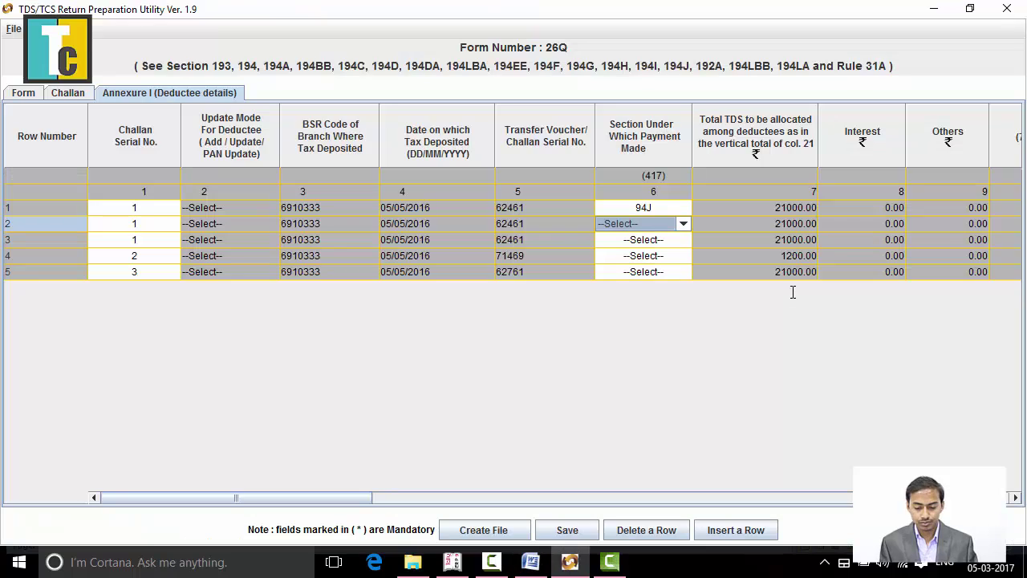
click(684, 225)
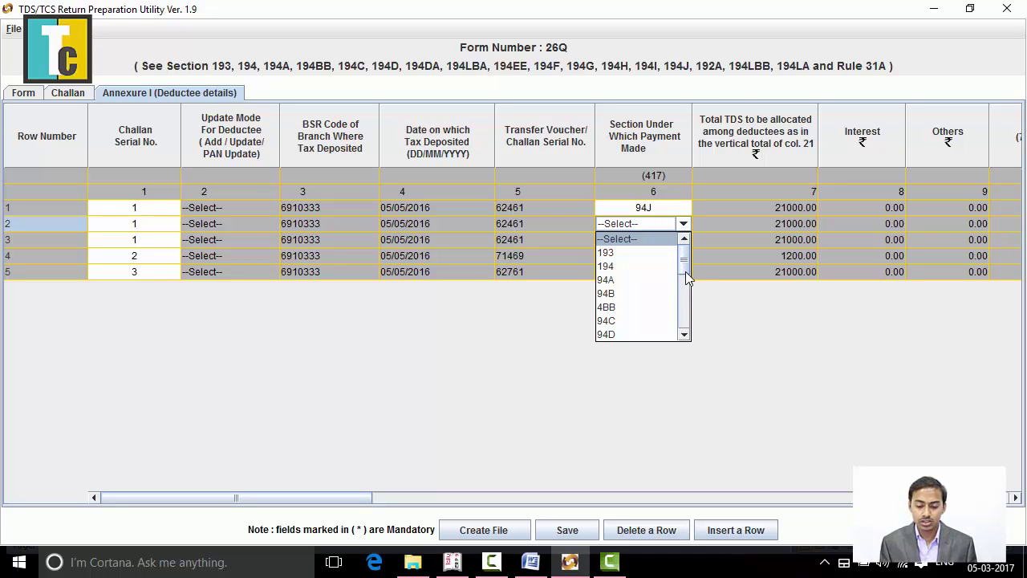
drag(685, 268, 686, 301)
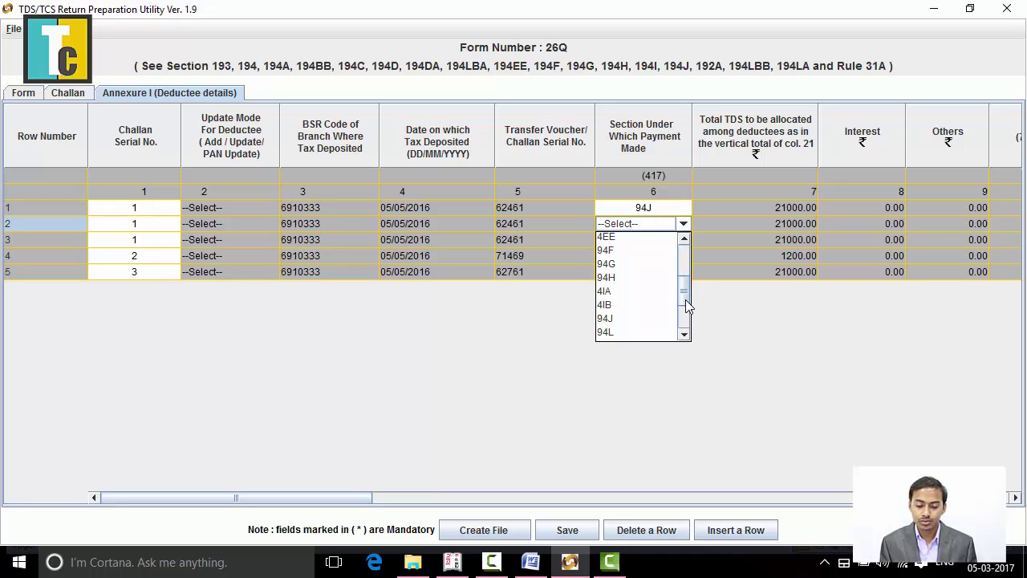
click(618, 319)
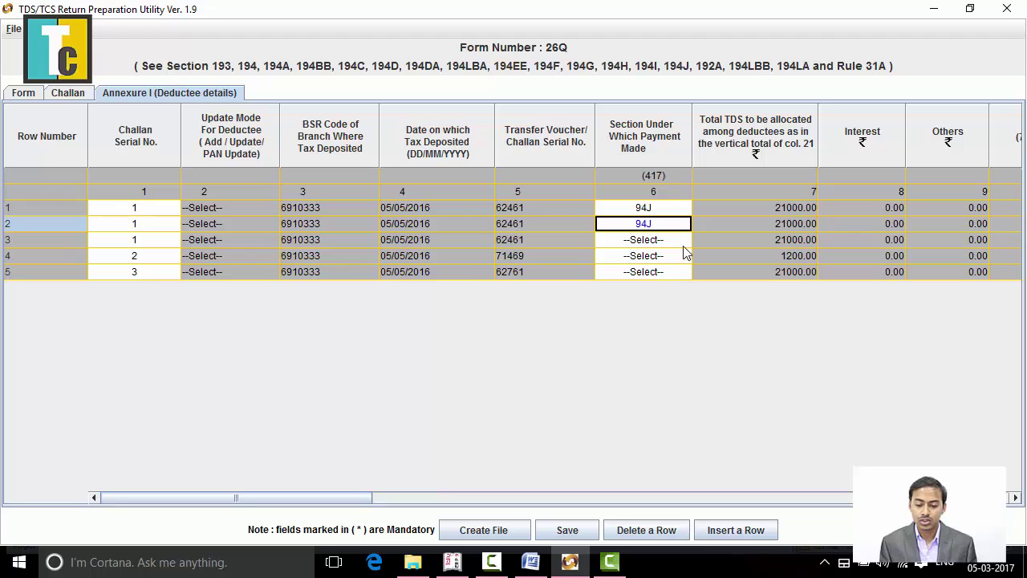
click(722, 223)
key(Tab)
key(Tab)
key(Tab)
key(Tab)
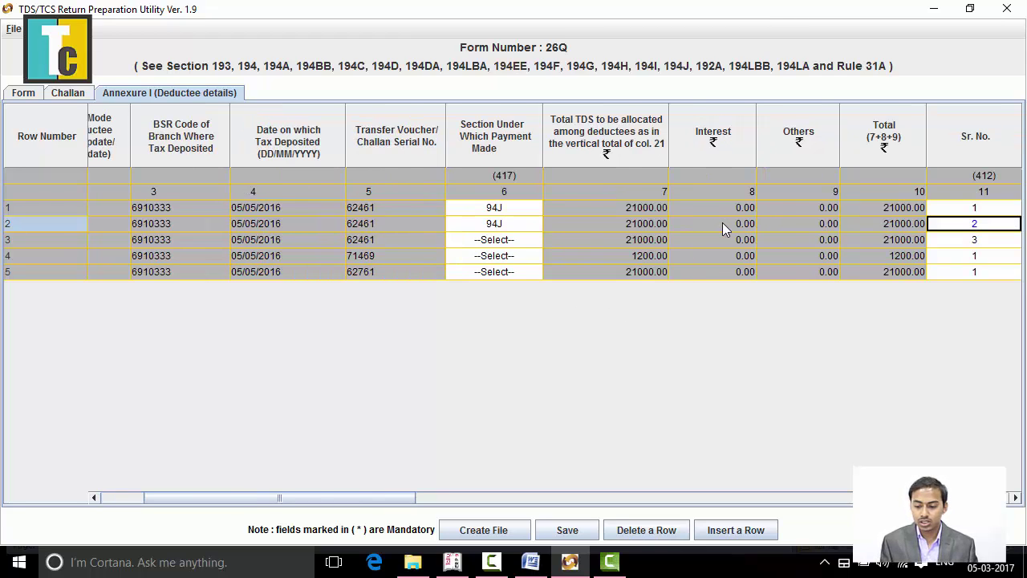
key(Tab)
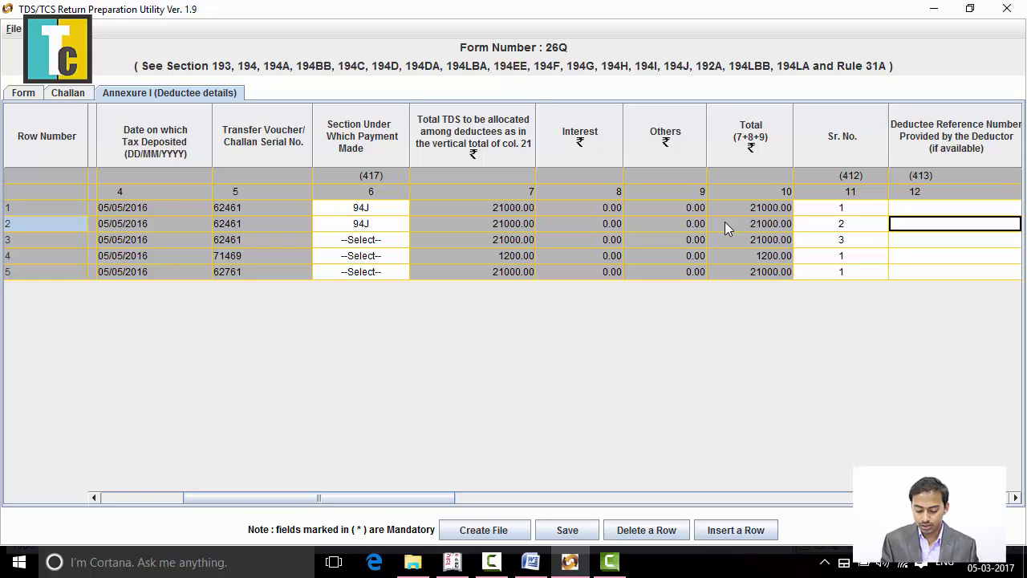
key(shift+Tab)
key(shift+Tab)
key(shift+Tab)
key(shift+Tab)
key(shift+Tab)
key(shift+Tab)
key(shift+Tab)
key(shift+Tab)
key(shift+Tab)
key(shift+Tab)
key(shift+Tab)
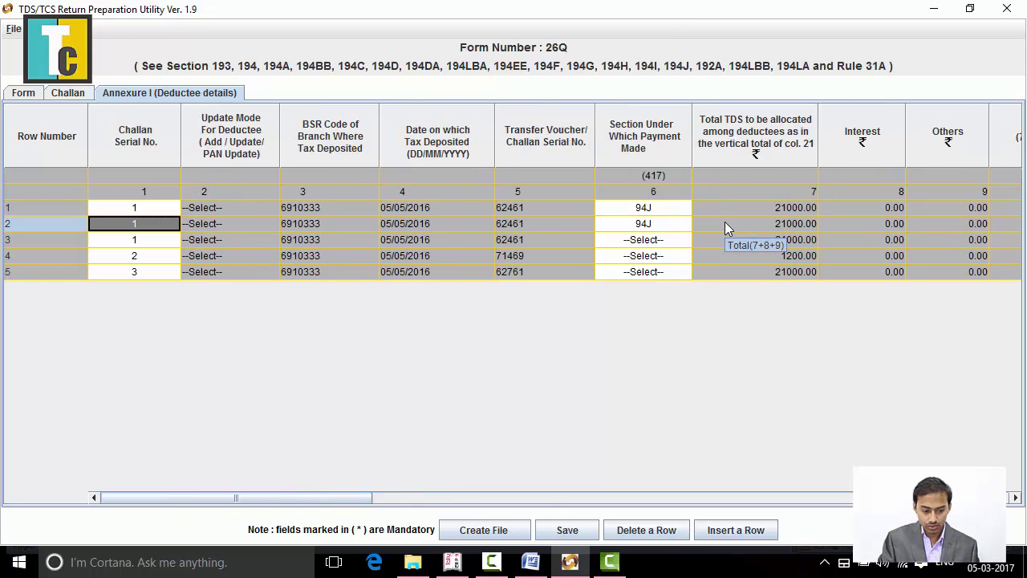
Move along row 2 to its PAN of the Deductee, leaving the Deductee Reference Number empty.
key(Tab)
key(Tab)
key(Tab)
key(Tab)
key(Tab)
key(Tab)
key(Tab)
key(Tab)
key(Tab)
key(Tab)
key(Tab)
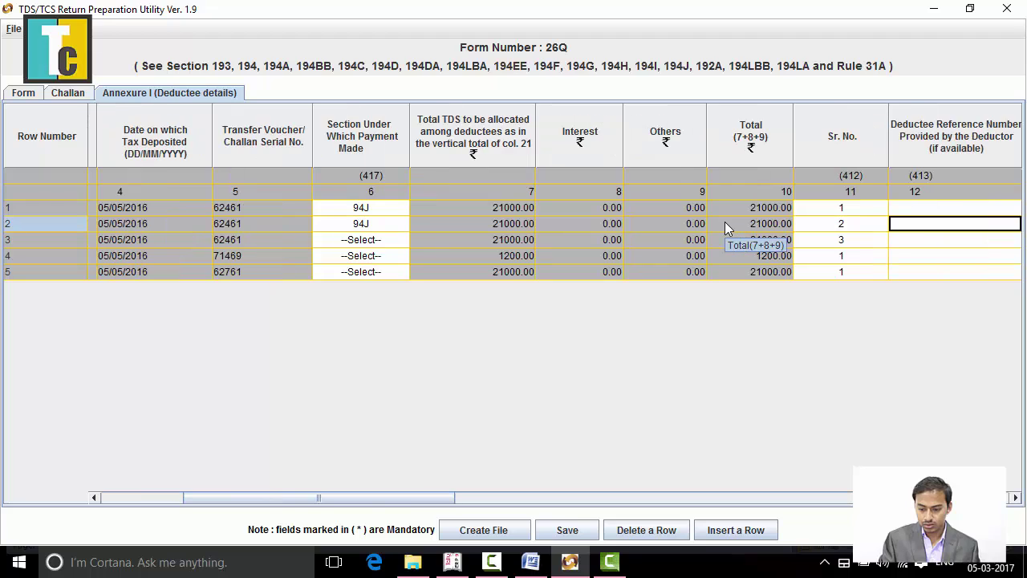
key(Tab)
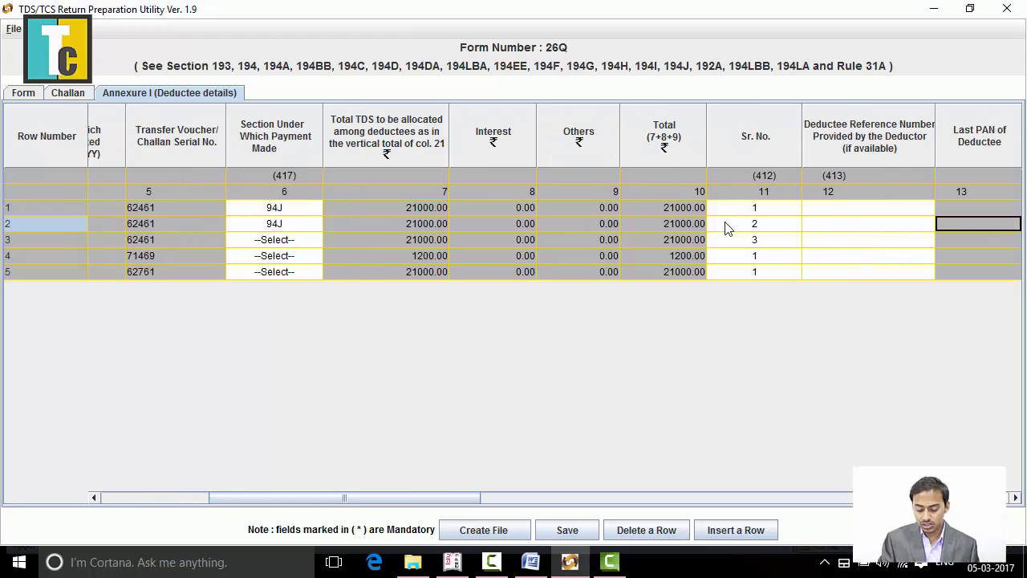
key(shift+Tab)
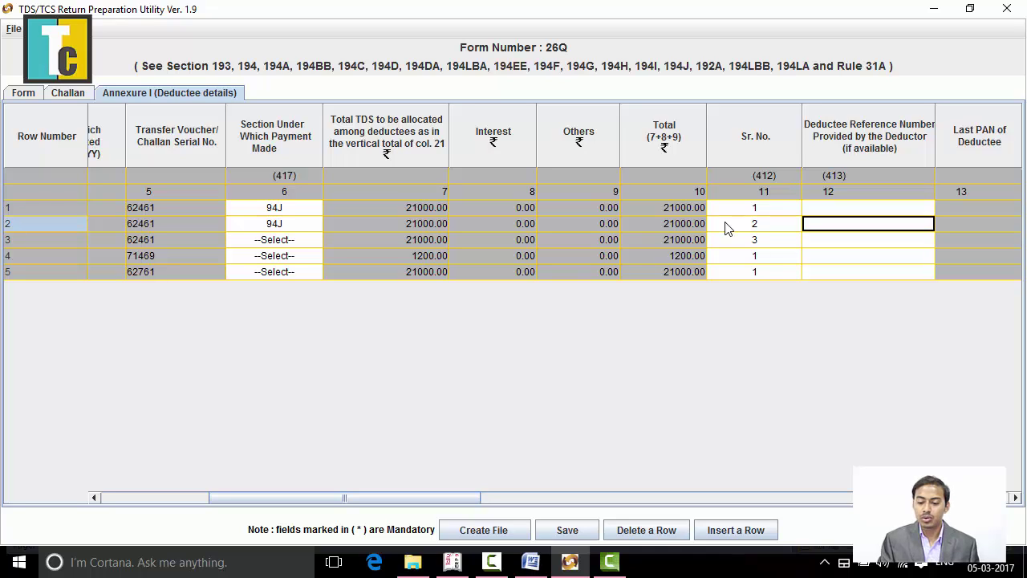
key(Tab)
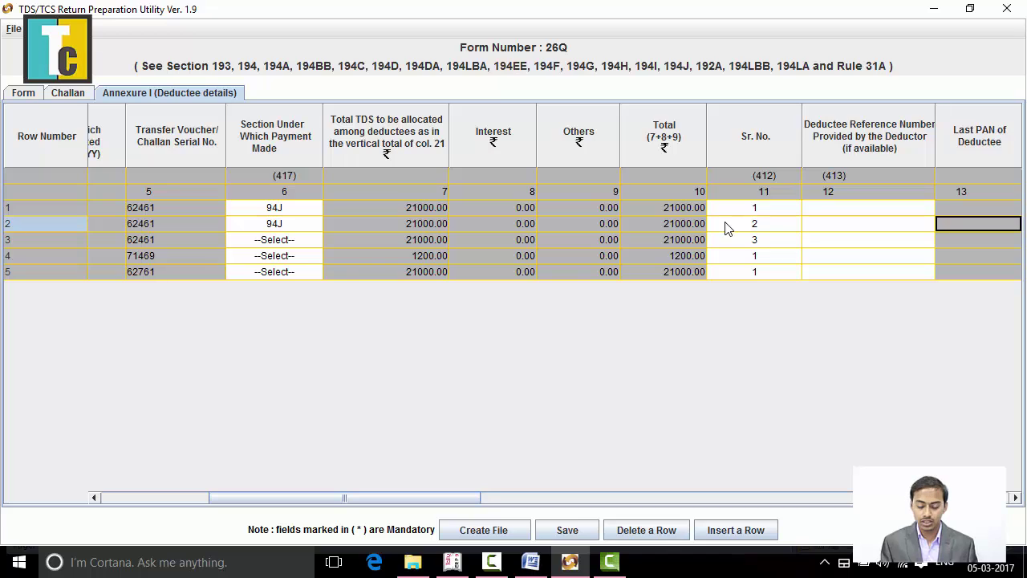
key(Tab)
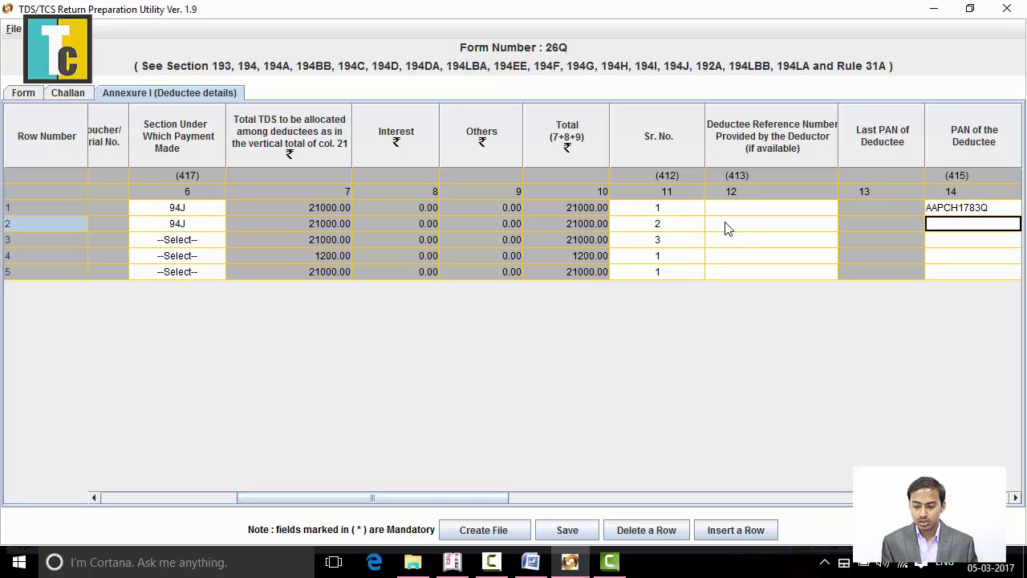
Copy the second party's PAN from the Word table into row 2's PAN of the Deductee.
key(alt+Tab)
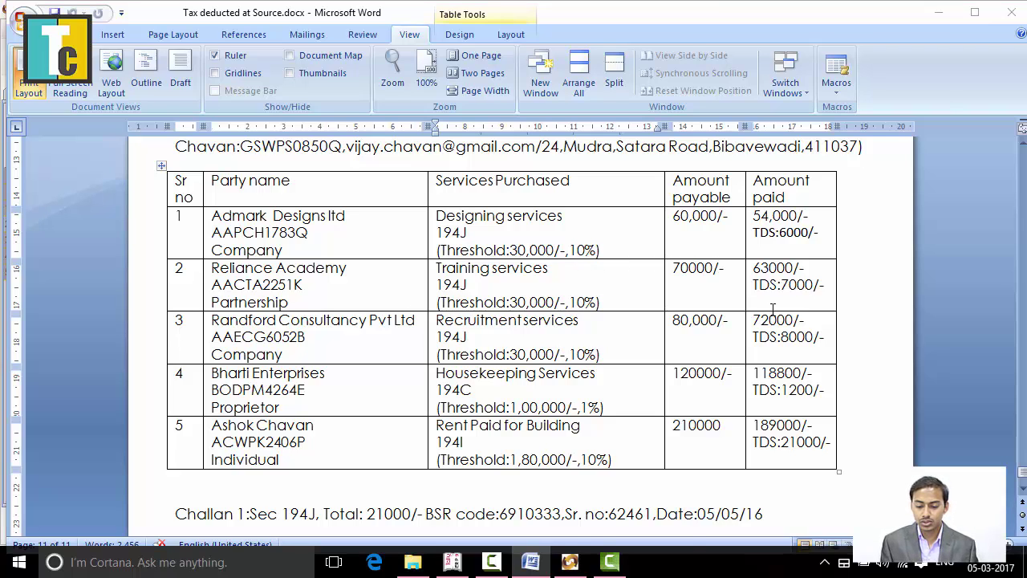
key(alt+Tab)
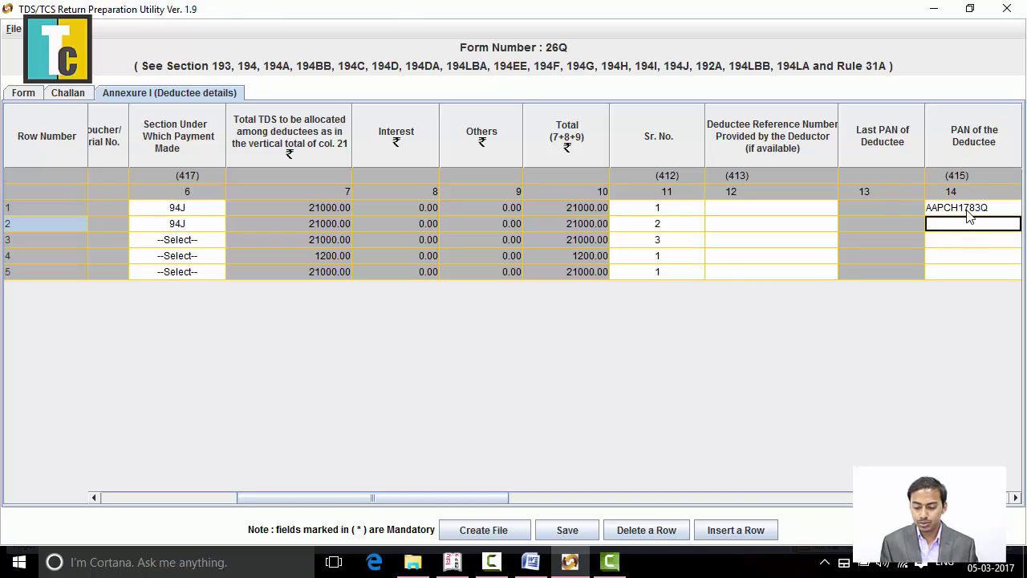
key(alt+Tab)
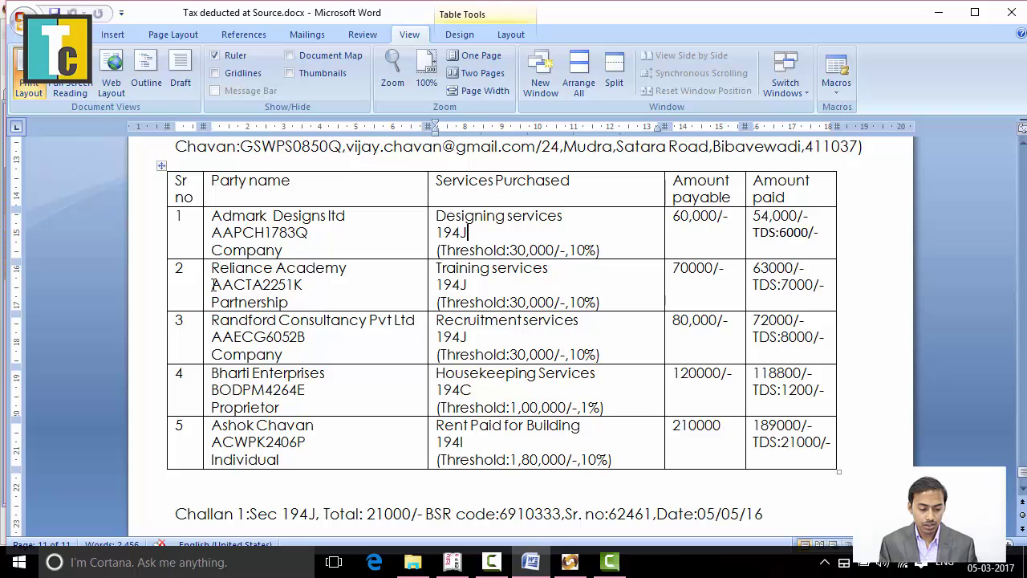
drag(211, 285, 304, 286)
key(ctrl+c)
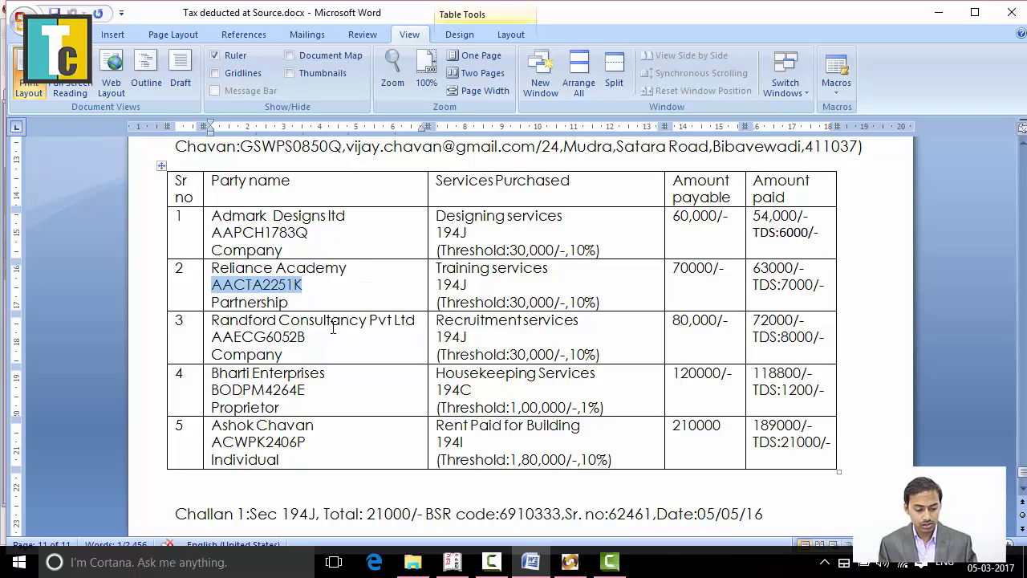
key(alt+Tab)
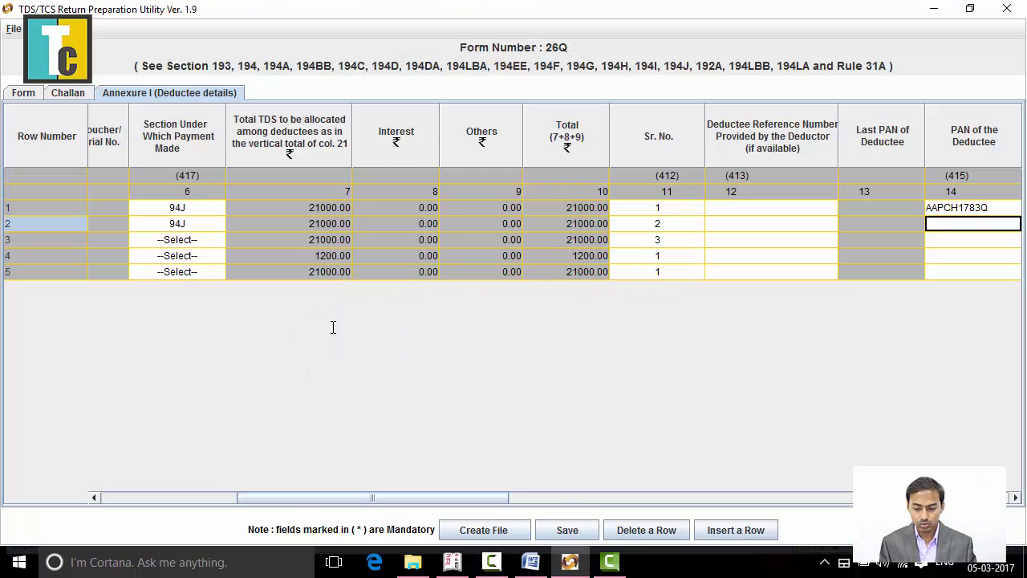
key(ctrl+v)
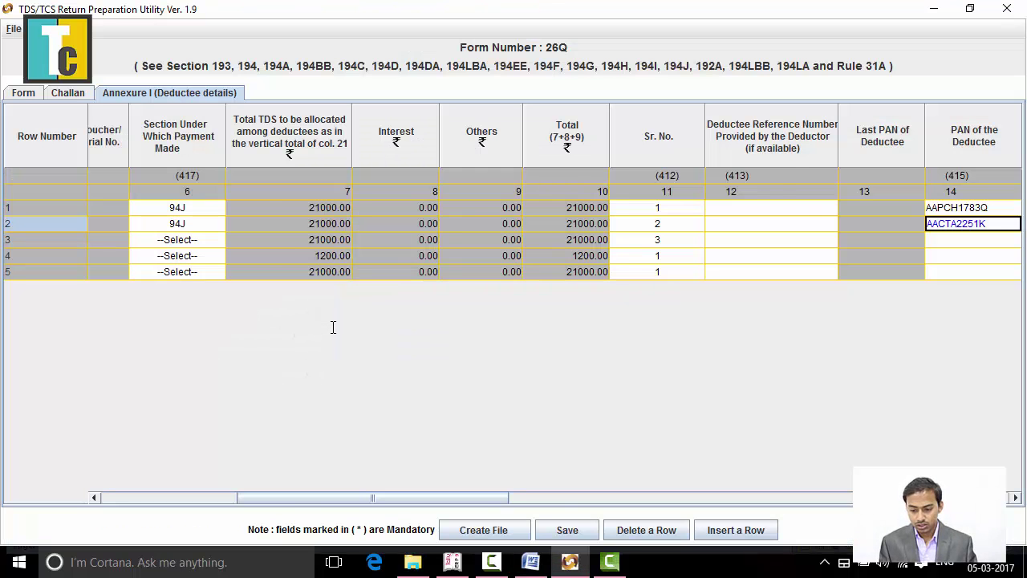
key(Tab)
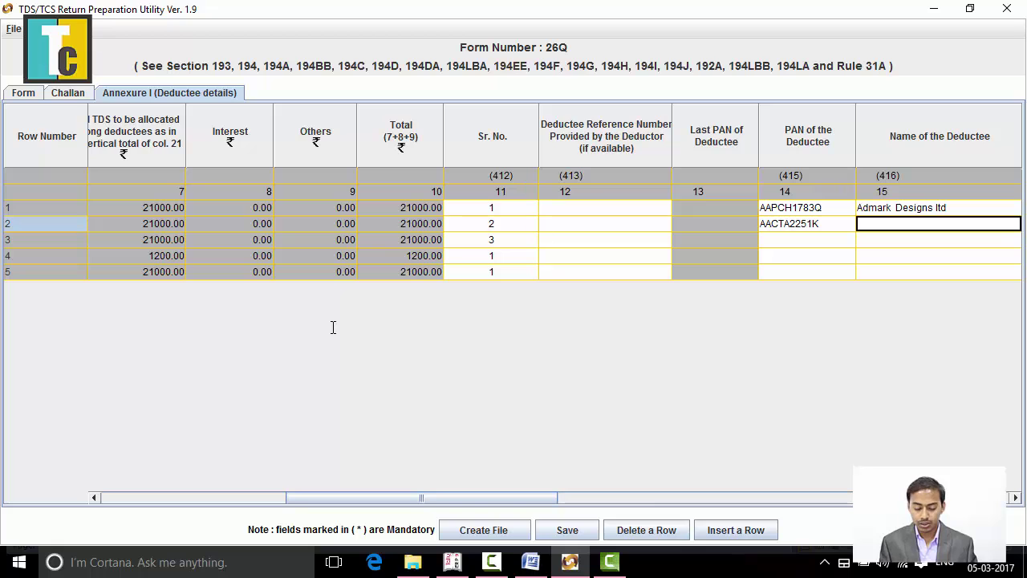
Copy the second party's name, Reliance Academy, from the Word table into row 2's Name of the Deductee.
key(alt+Tab)
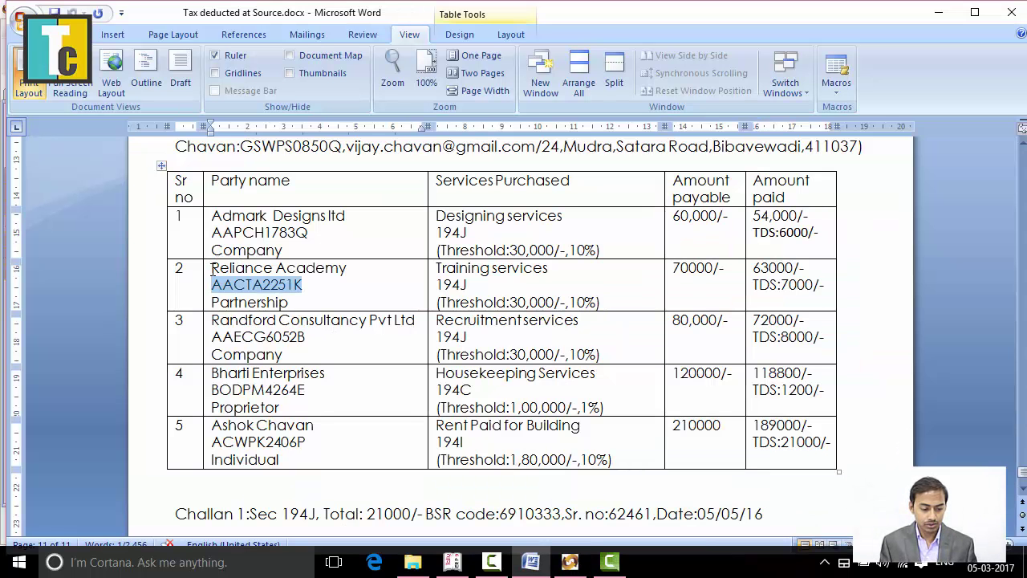
drag(212, 270, 322, 274)
key(ctrl+c)
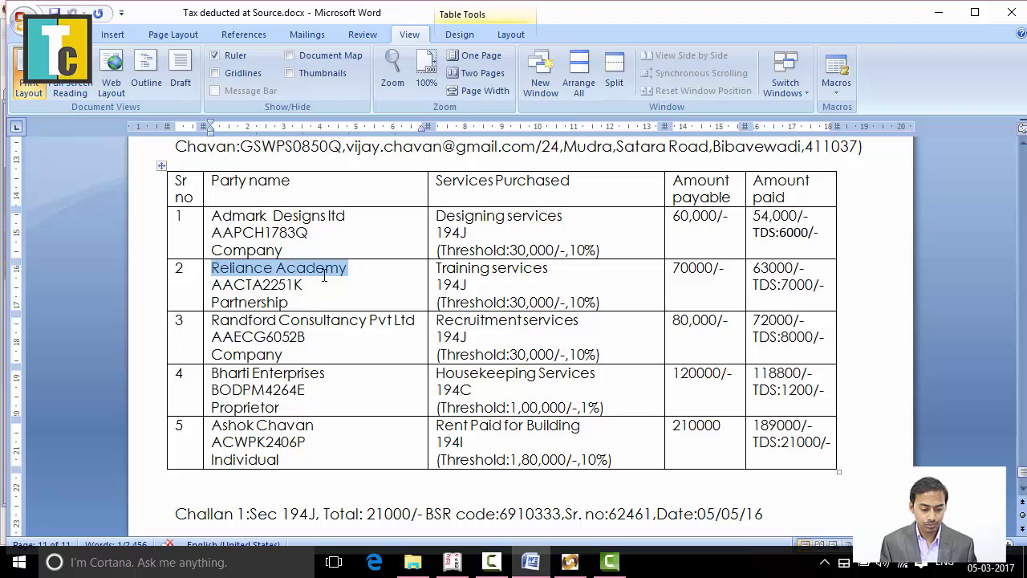
key(alt+Tab)
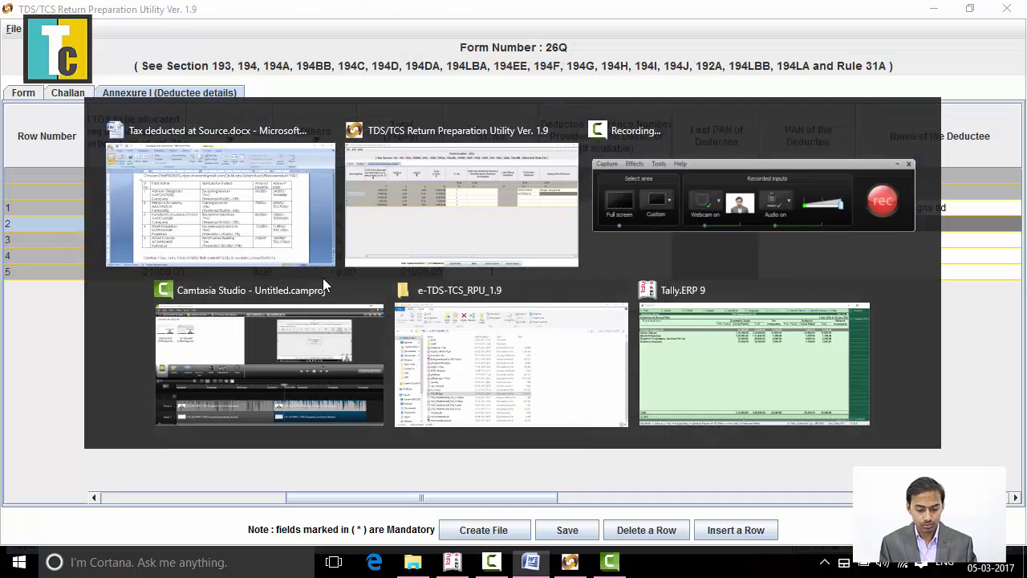
key(ctrl+v)
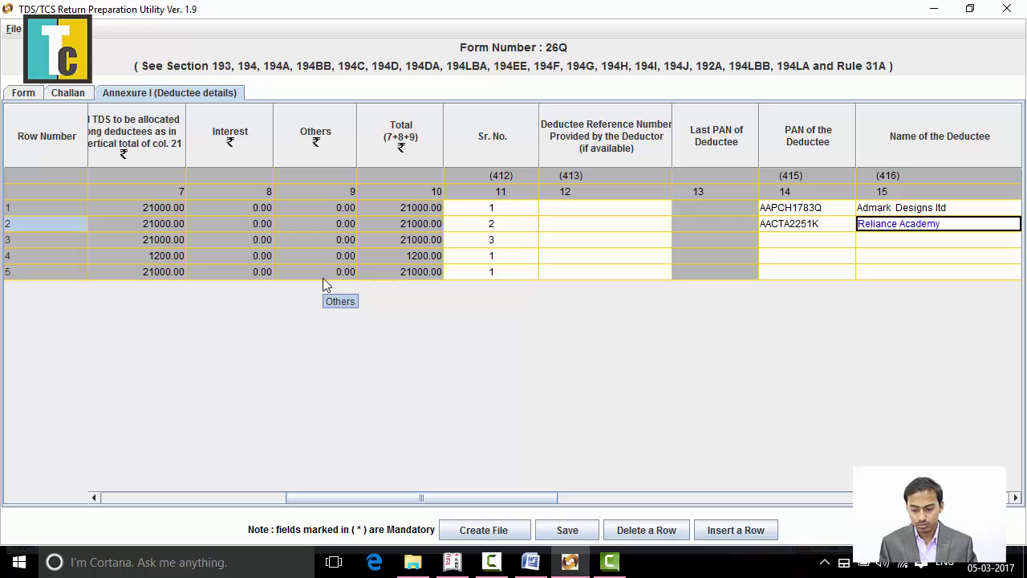
Set row 2's Date of Payment/Credit to 25/04/2016.
key(Tab)
key(Tab)
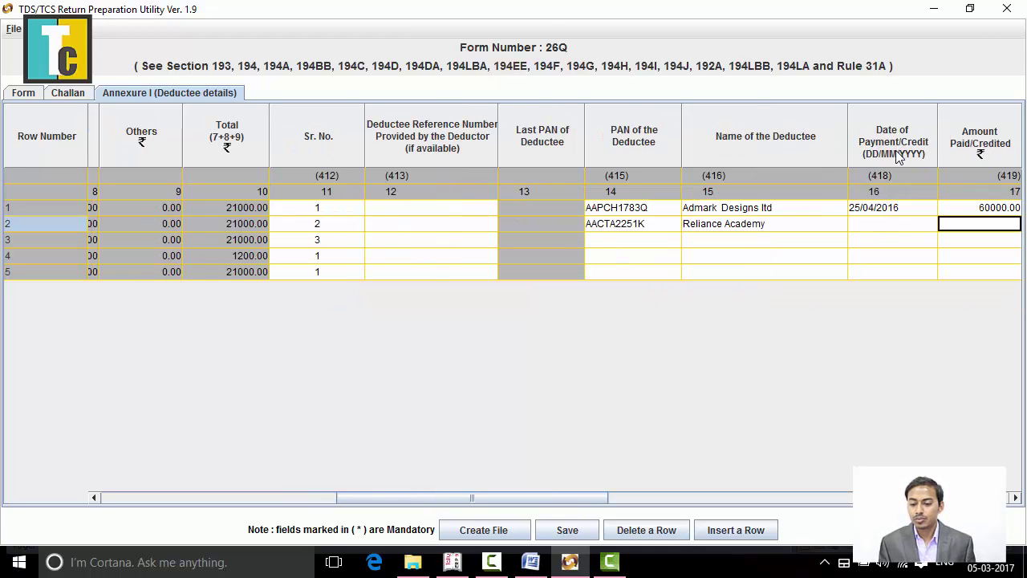
click(893, 228)
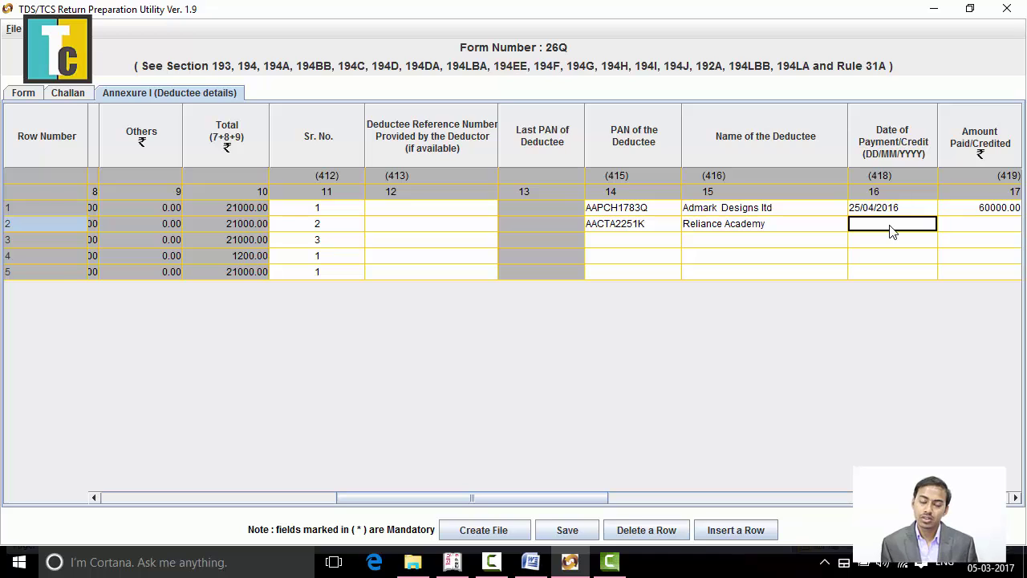
text(5)
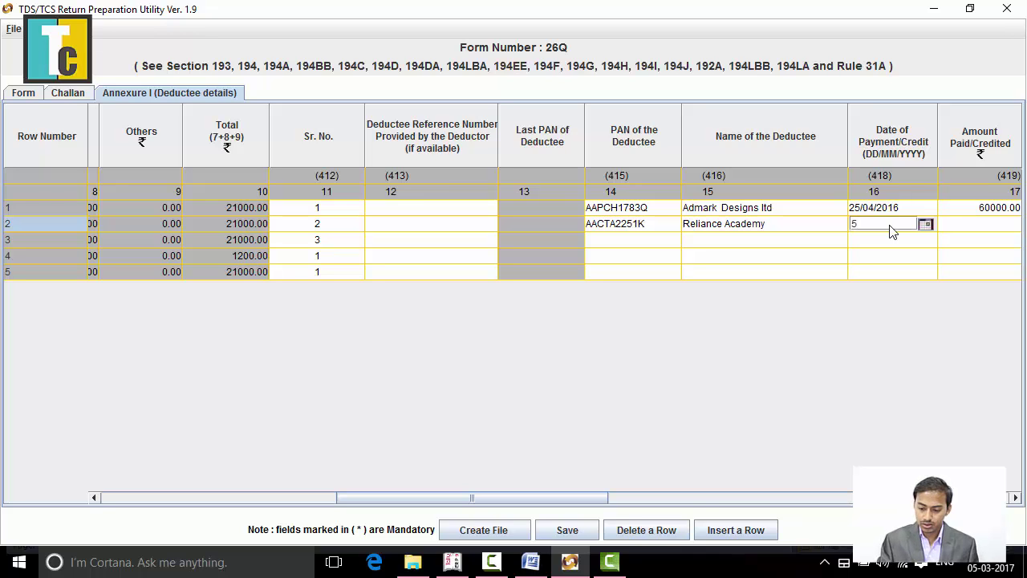
key(BackSpace)
text(25/)
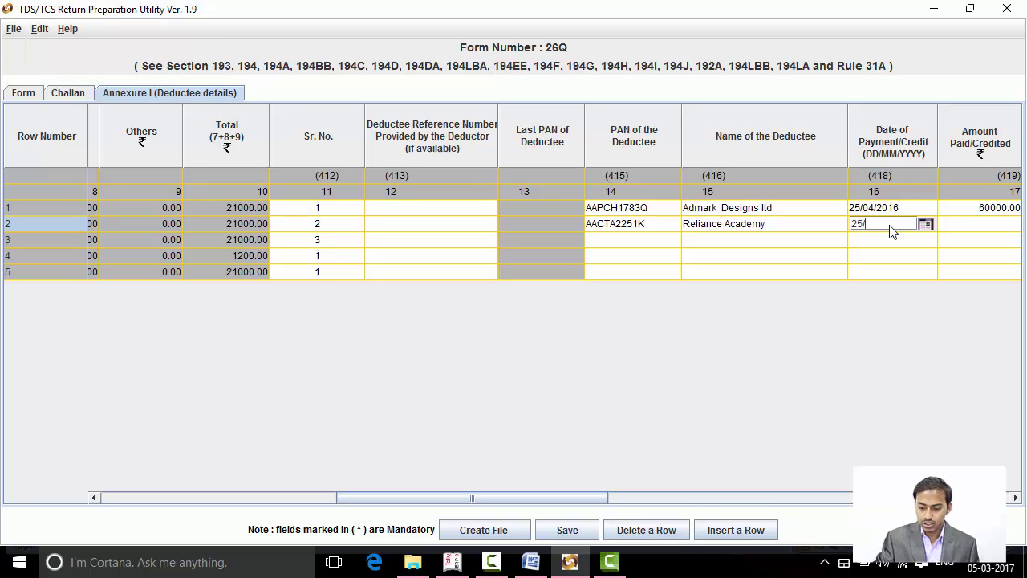
text(04/)
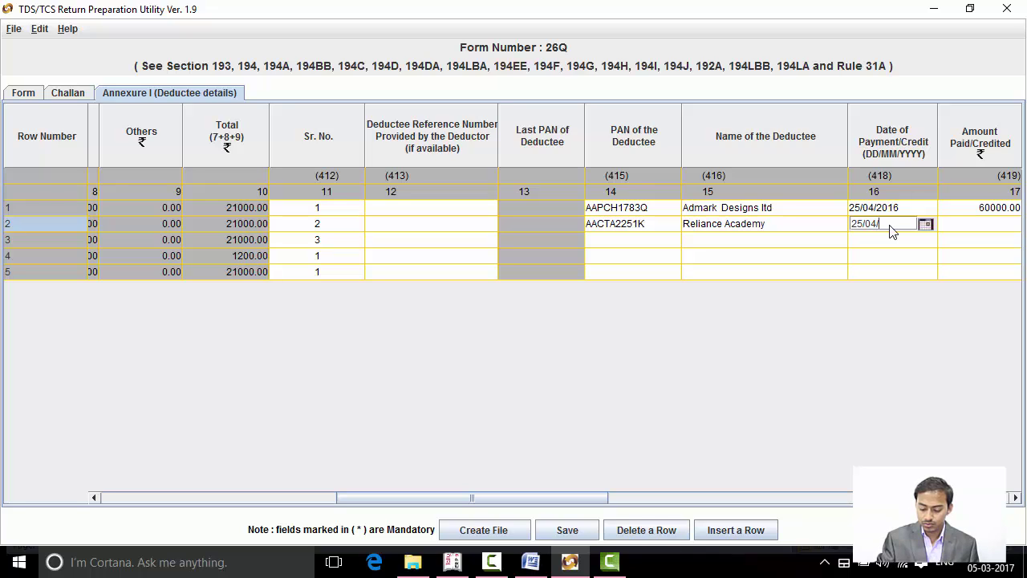
text(2016)
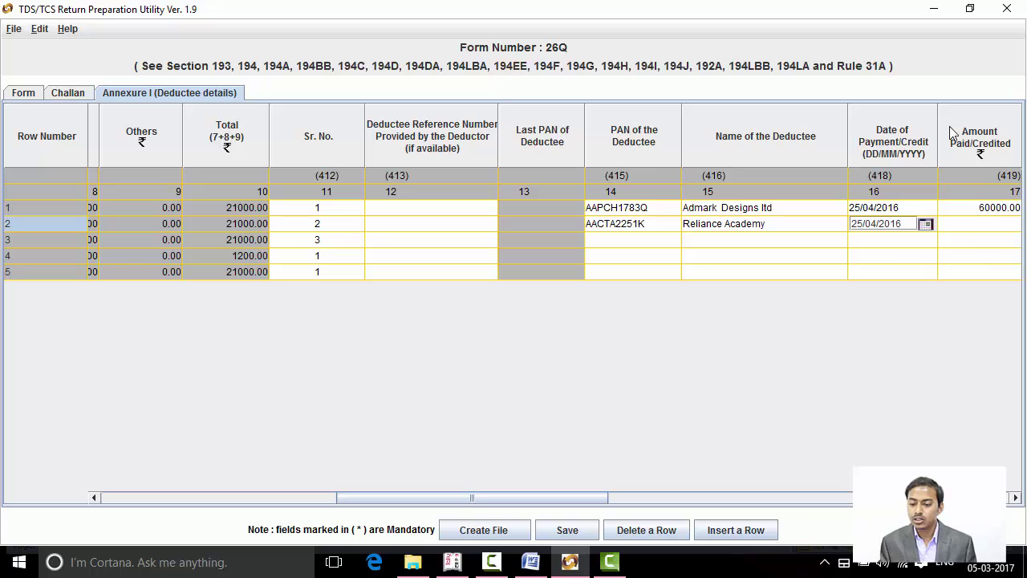
Look up the second party's amount payable in the Word table and enter 70000 as row 2's Amount Paid/Credited.
click(992, 228)
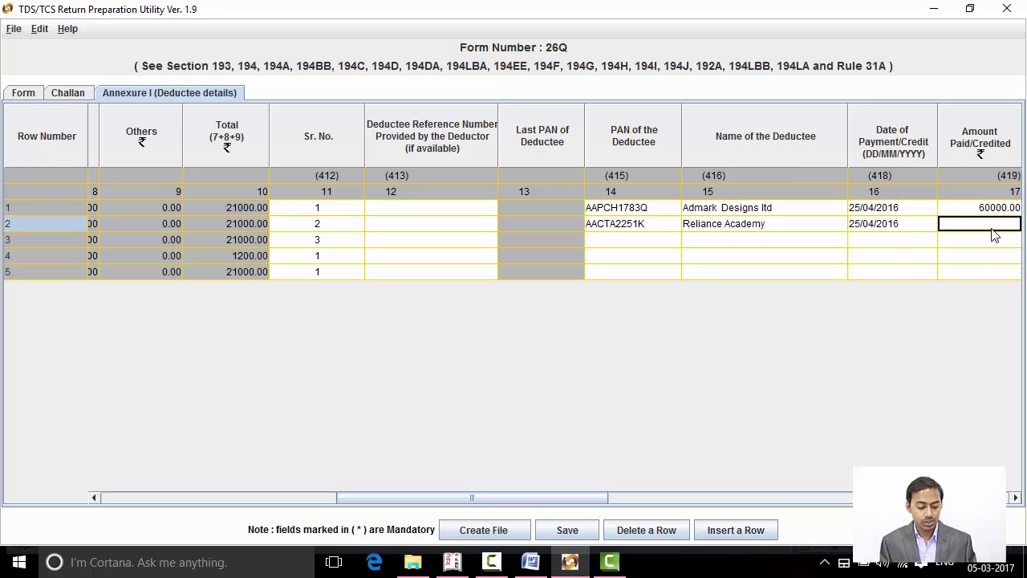
key(alt+Tab)
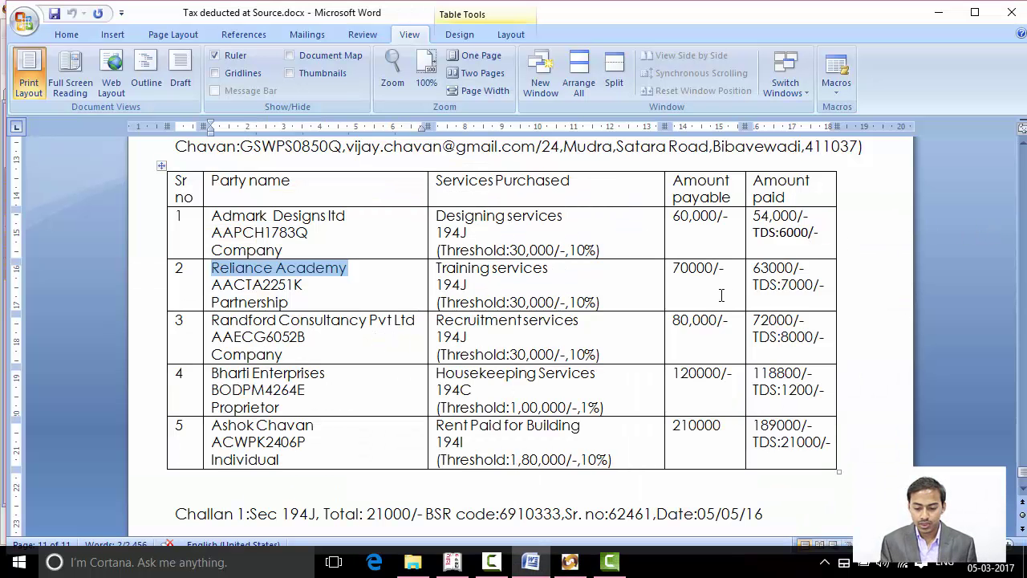
click(706, 293)
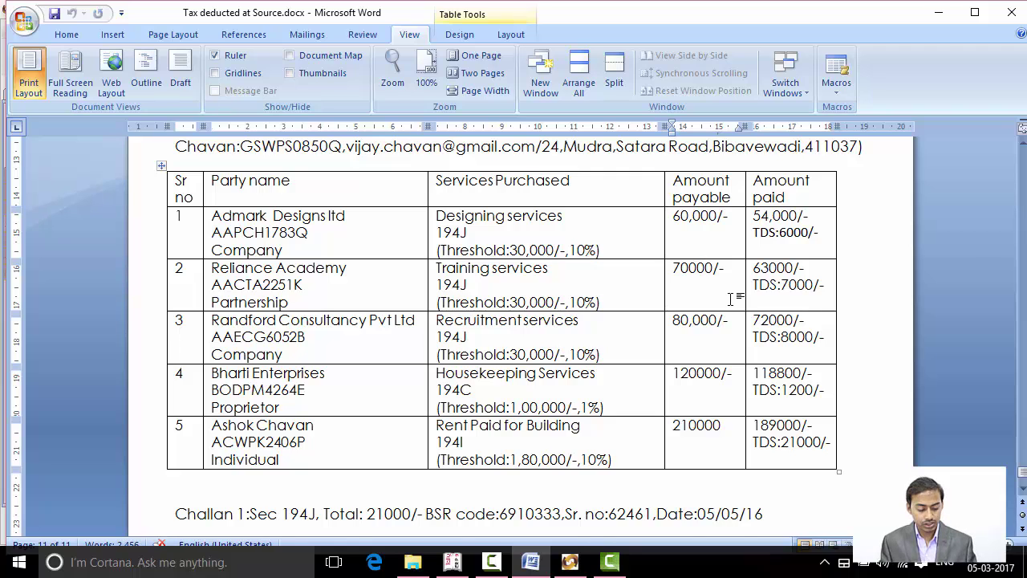
key(alt+Tab)
text(7)
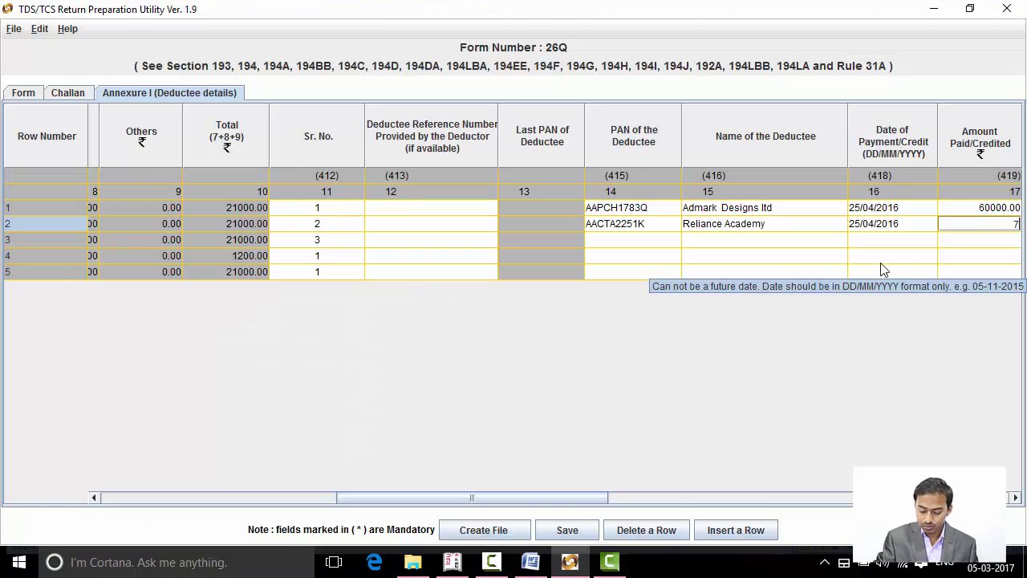
text(0000)
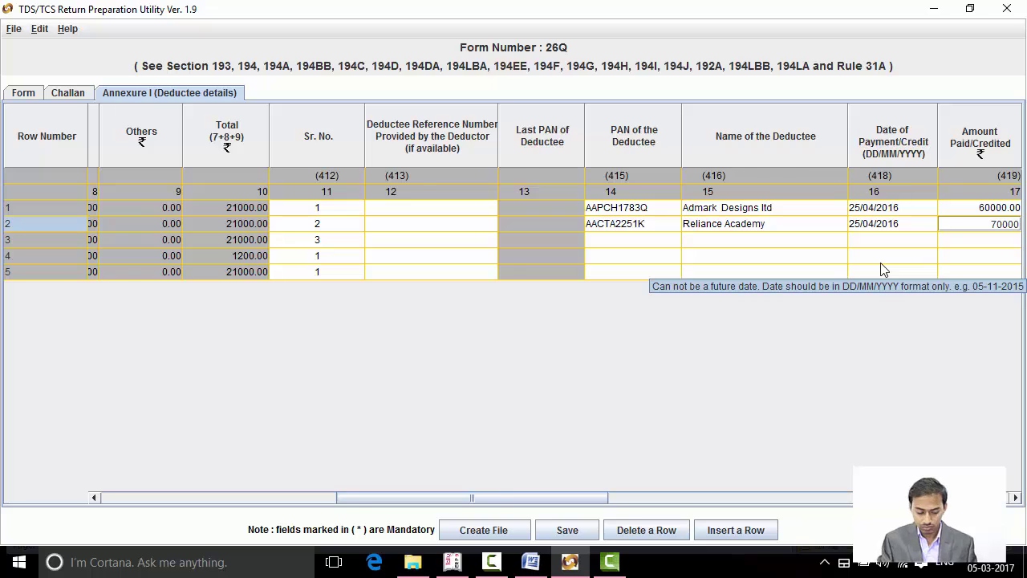
Look up the second party's tax deducted in the Word table and enter 7000 as row 2's TDS.
key(Tab)
key(Tab)
key(Tab)
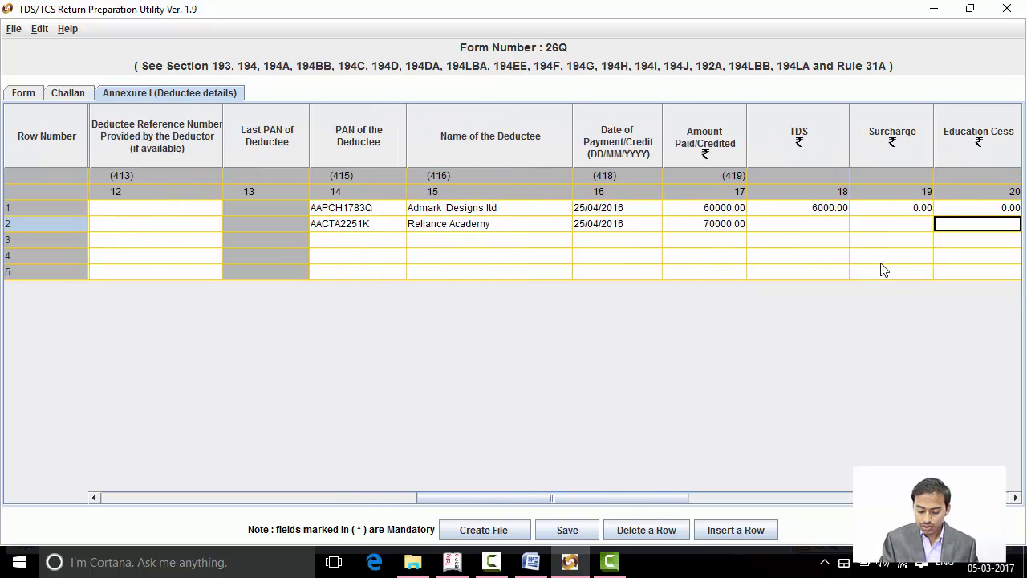
key(shift+Tab)
key(shift+Tab)
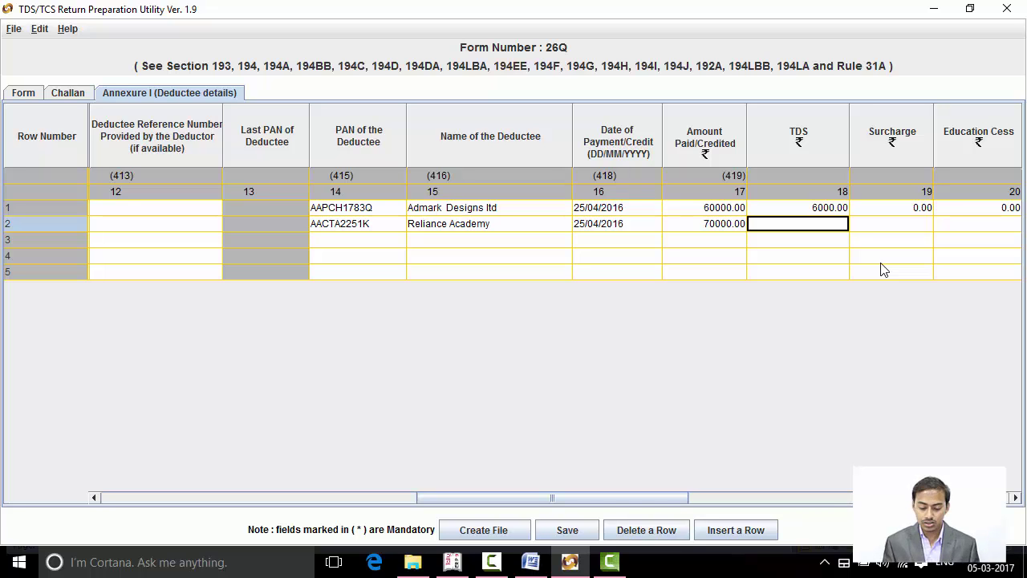
key(alt+Tab)
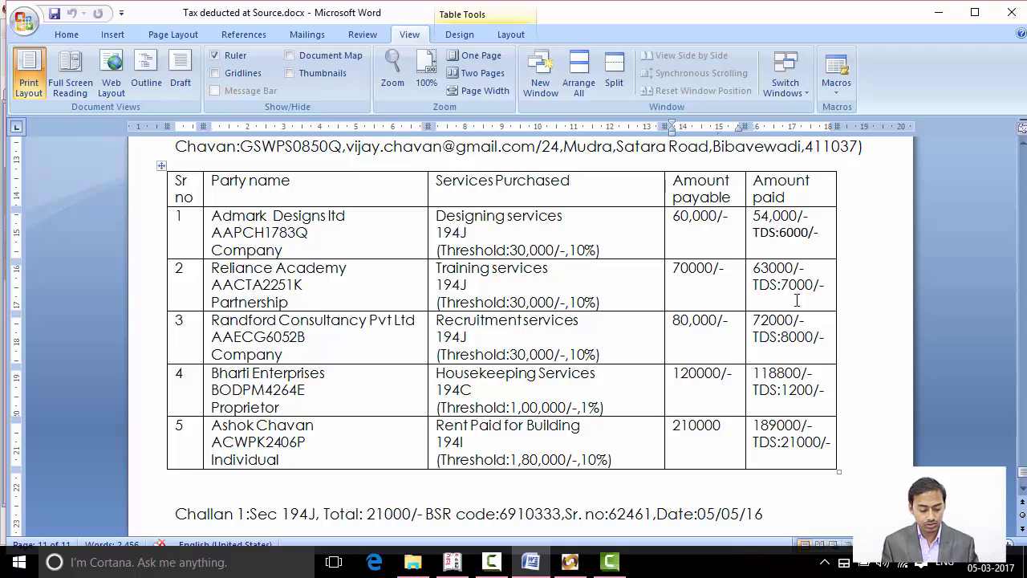
key(alt+Tab)
text(7000)
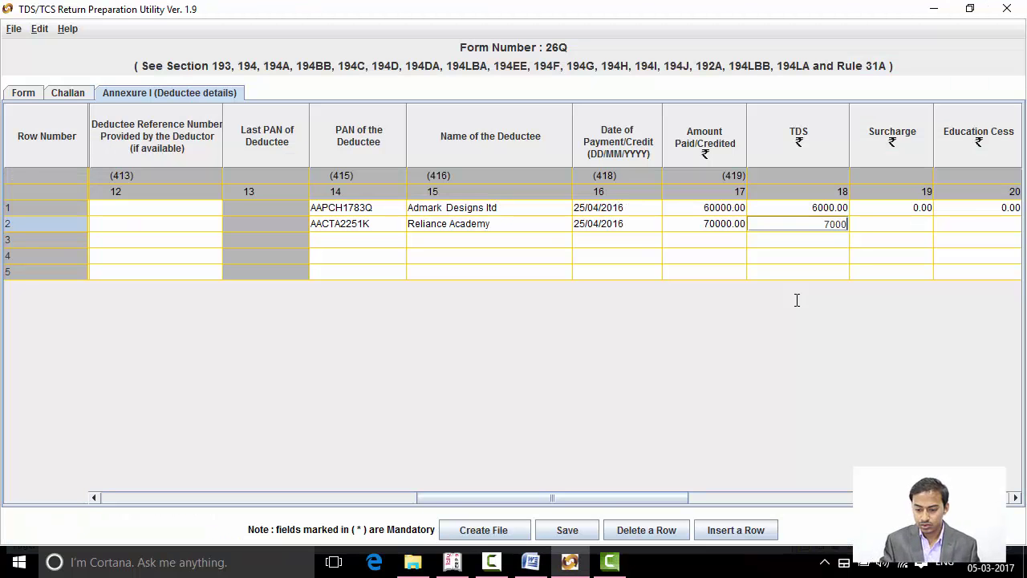
Set row 2's Surcharge and Education Cess to 0.
key(Tab)
text(0)
key(Tab)
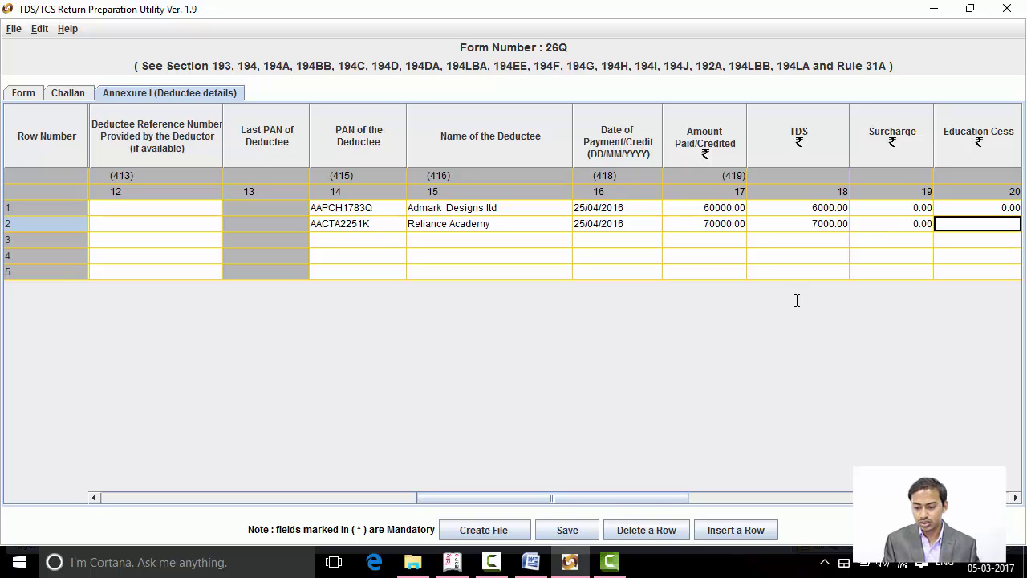
text(0)
key(Tab)
Set row 2's Total Tax Deposited to 7000 and proceed to its Date of Deduction.
key(Tab)
key(Tab)
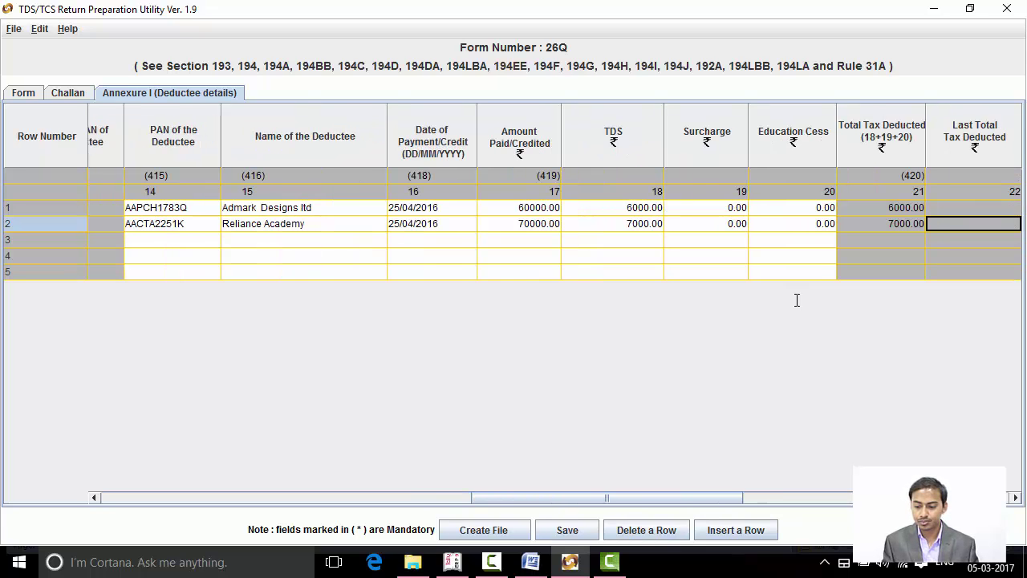
key(Tab)
key(Tab)
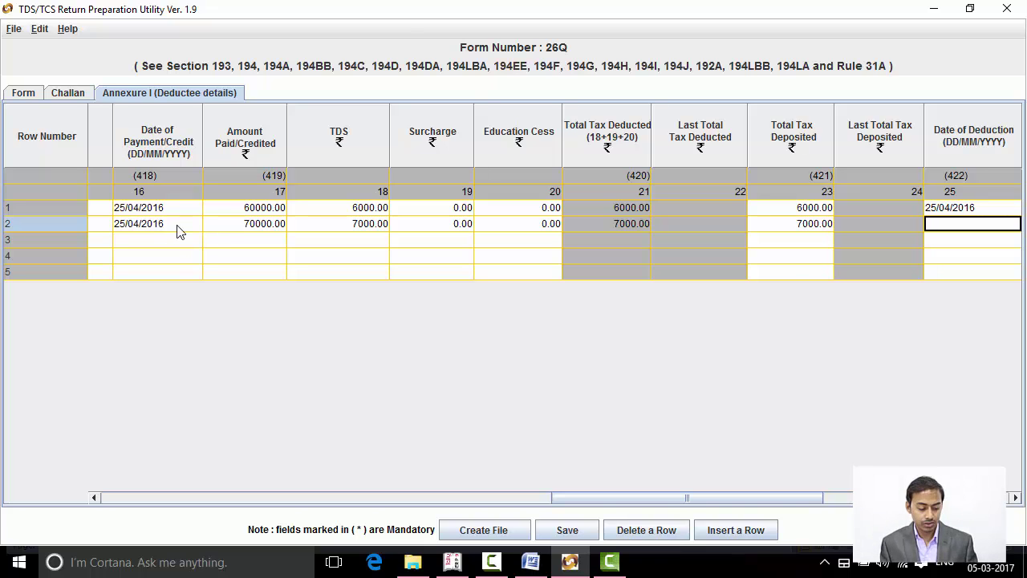
Check the Word document and set row 2's Date of Deduction to 25/04/2016.
key(alt+Tab)
key(alt+Tab)
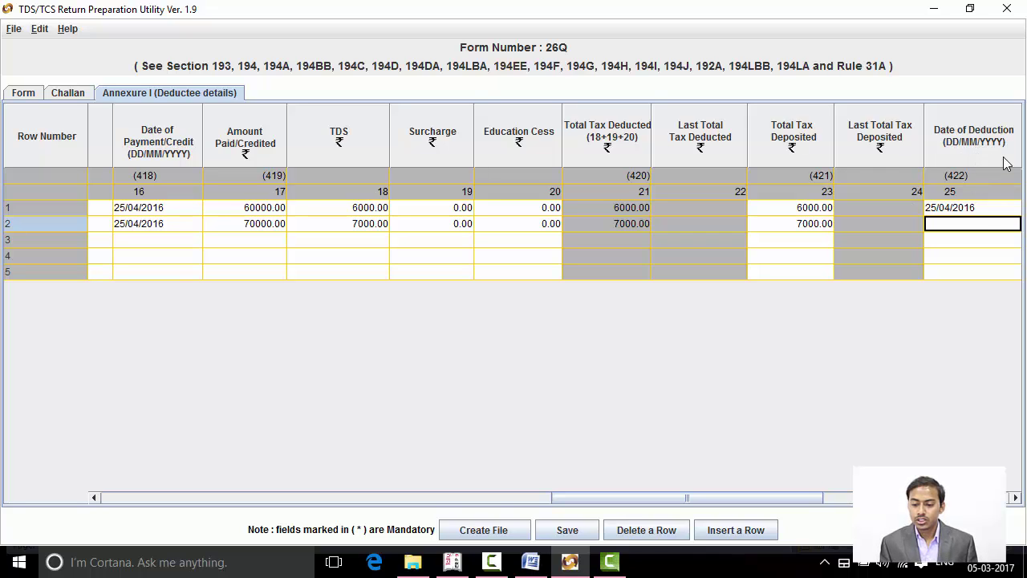
text(5)
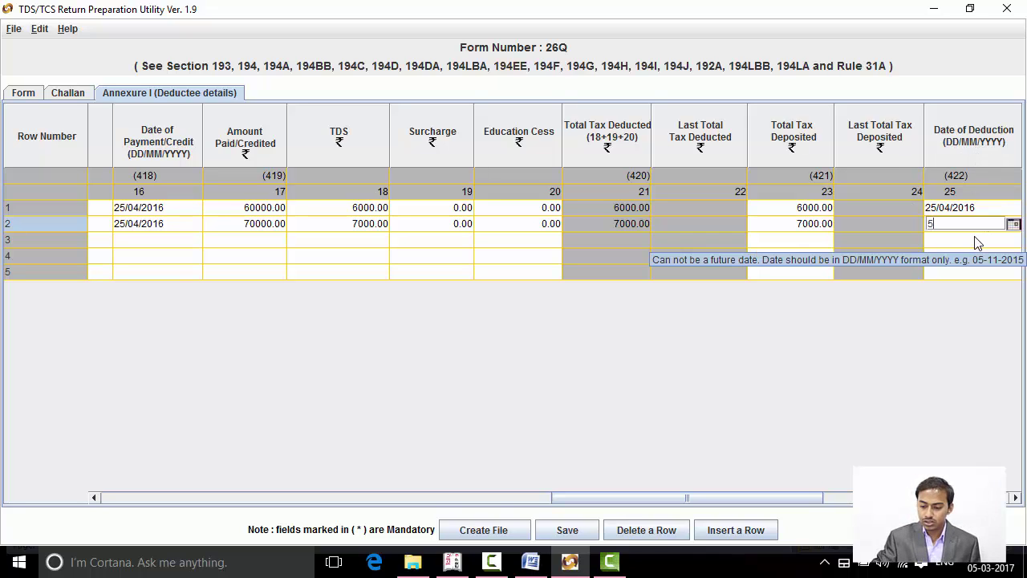
key(BackSpace)
text(25/)
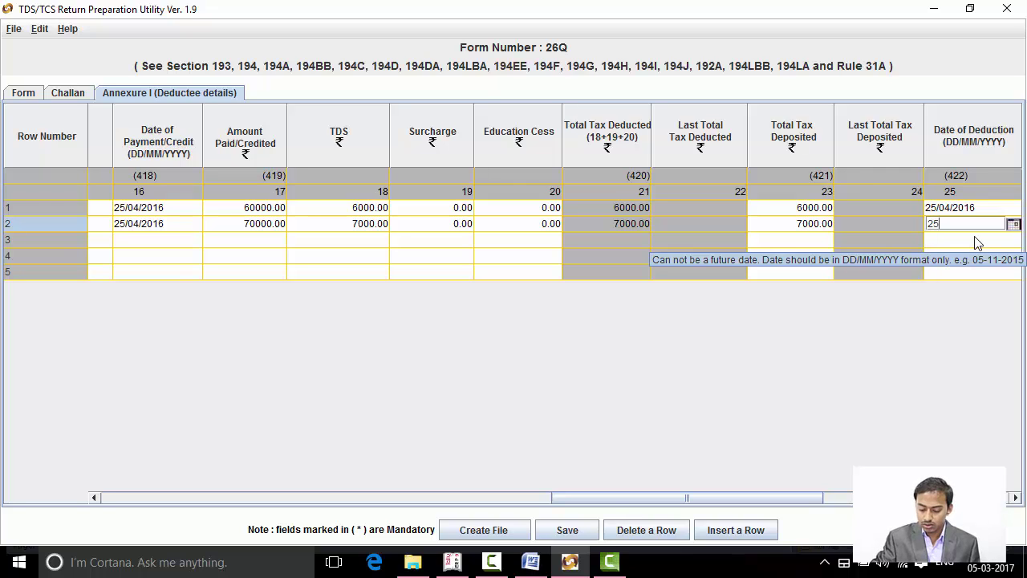
text(04/)
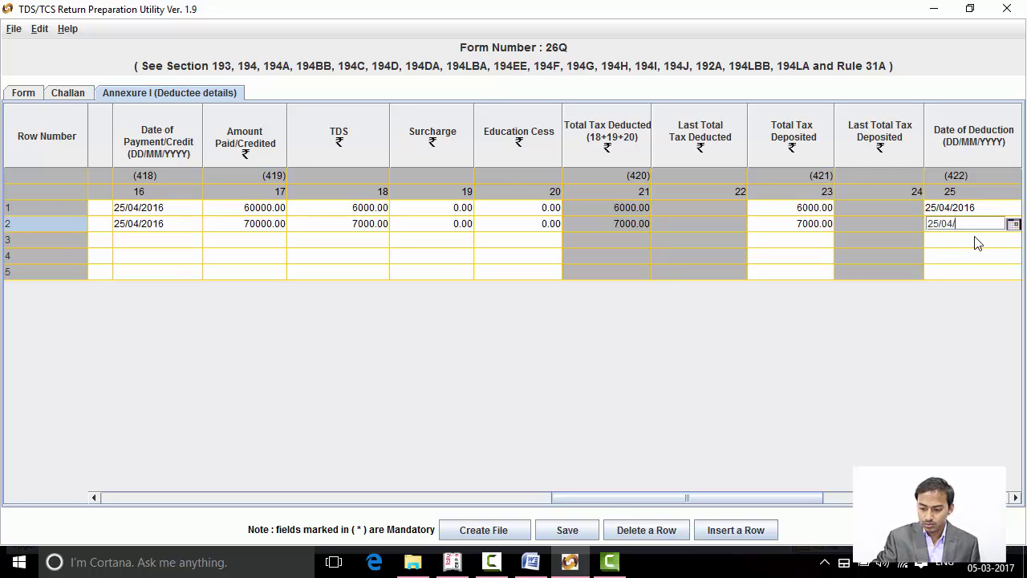
text(2016)
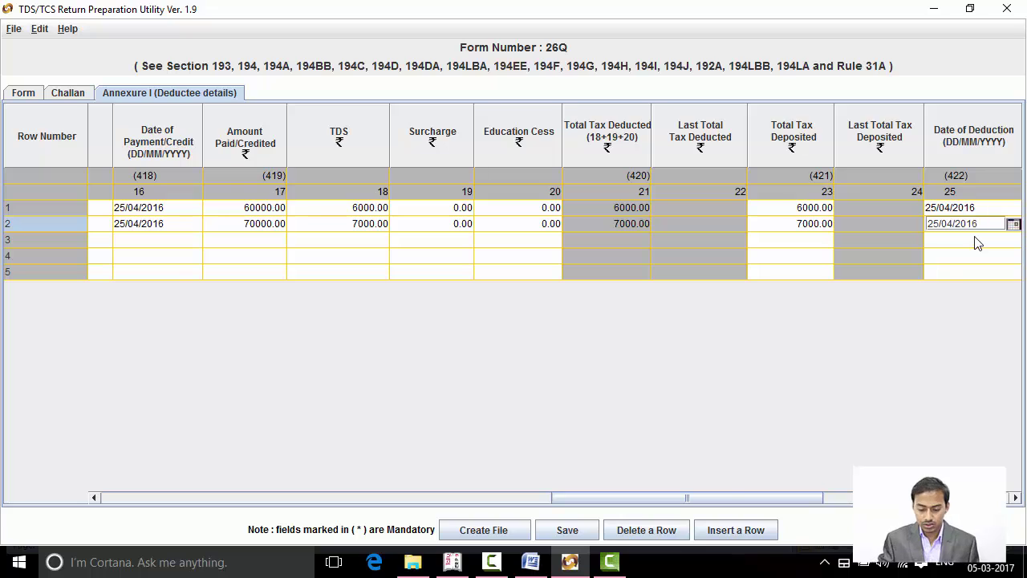
key(Tab)
Set row 2's Deductee Code to 02 and check the second party's entity type in the Word table.
key(Tab)
text(02)
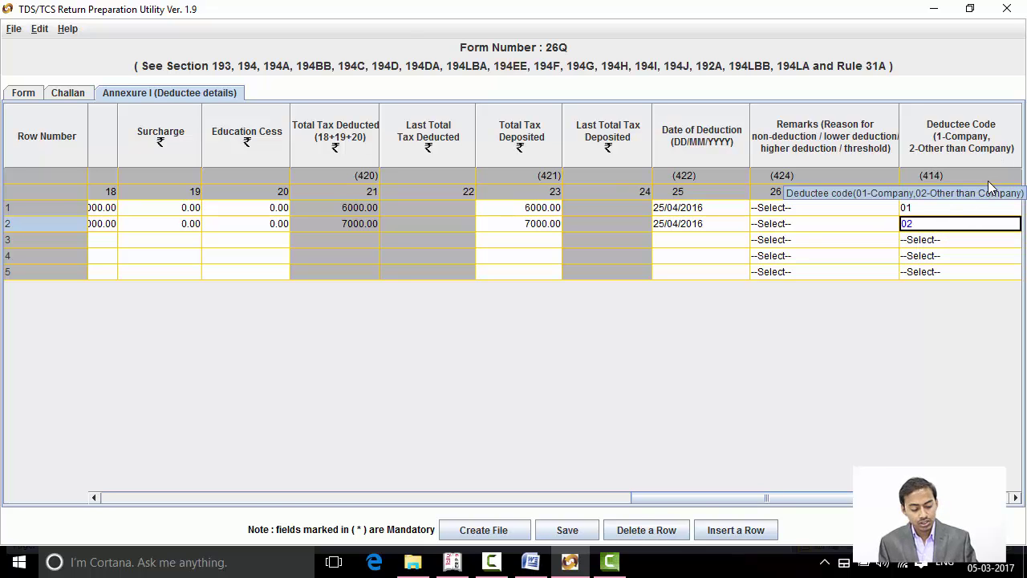
key(alt+Tab)
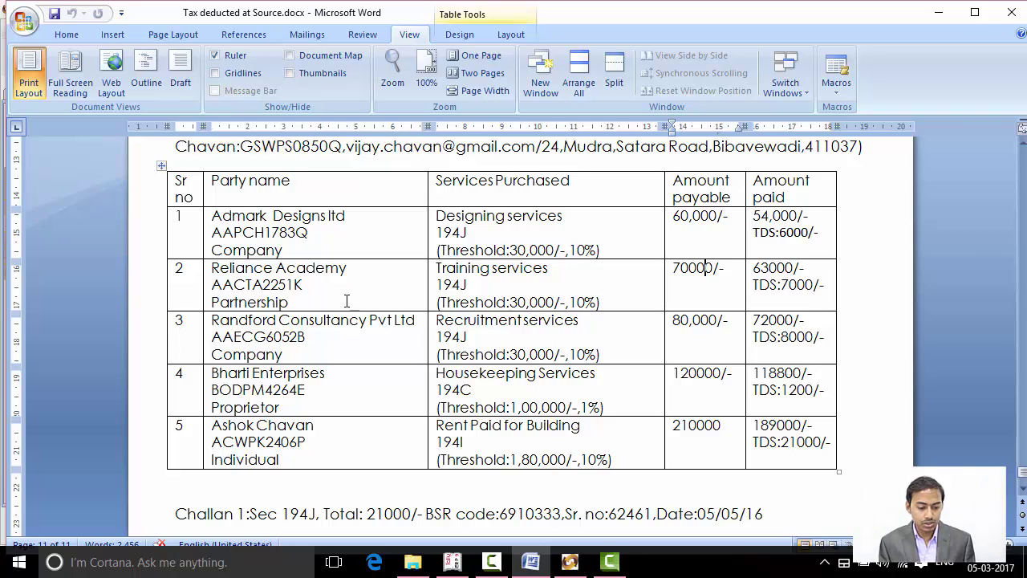
click(345, 301)
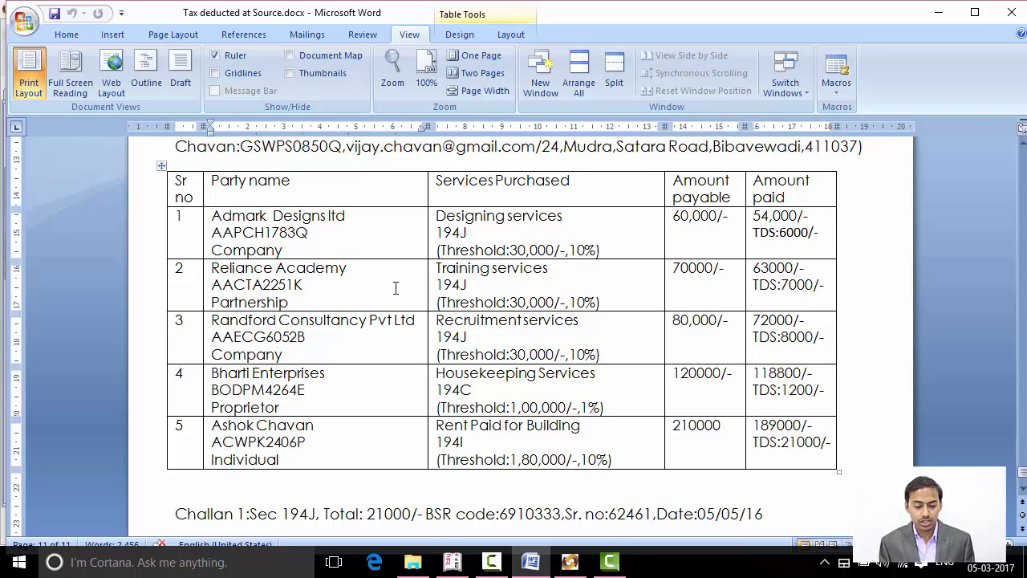
click(329, 287)
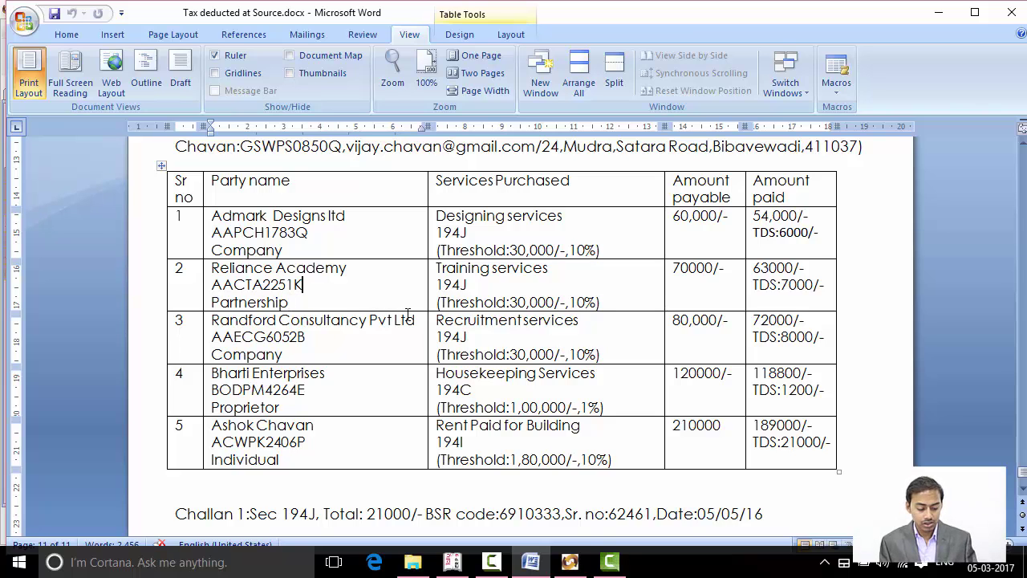
key(alt+Tab)
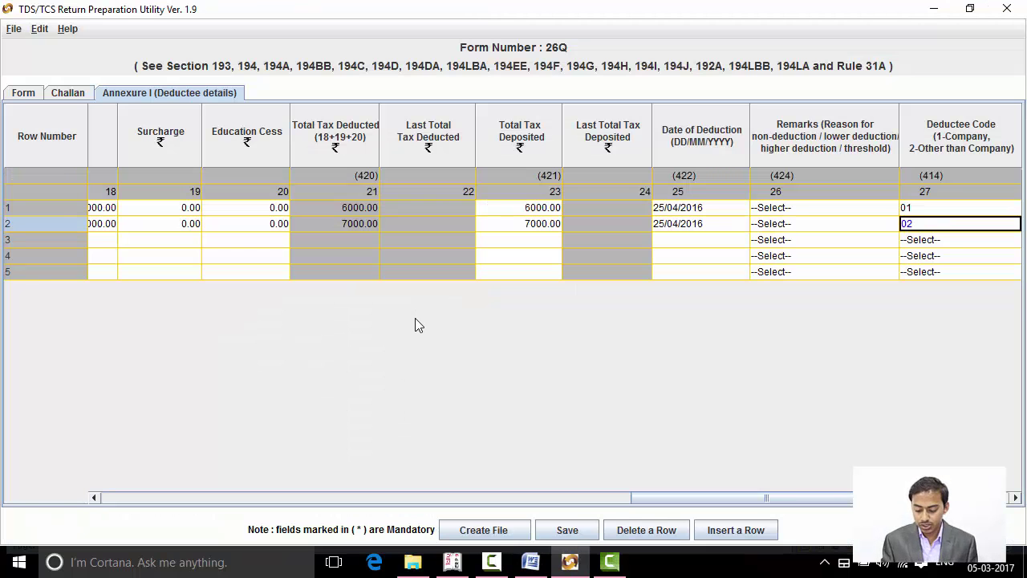
Look up the second party's TDS rate in the Word table and enter 10 as row 2's Rate at which Tax deducted.
key(Tab)
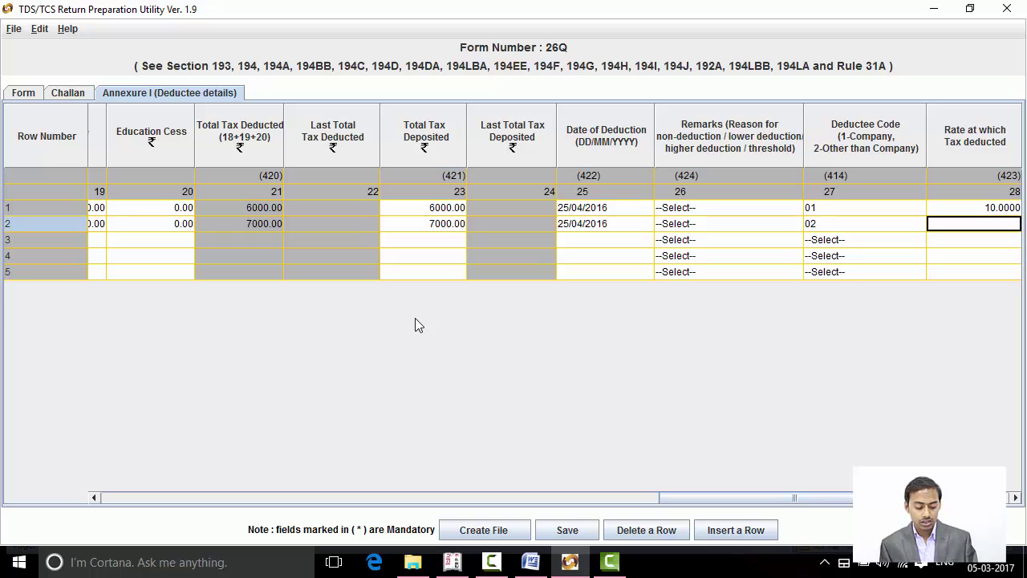
key(alt+Tab)
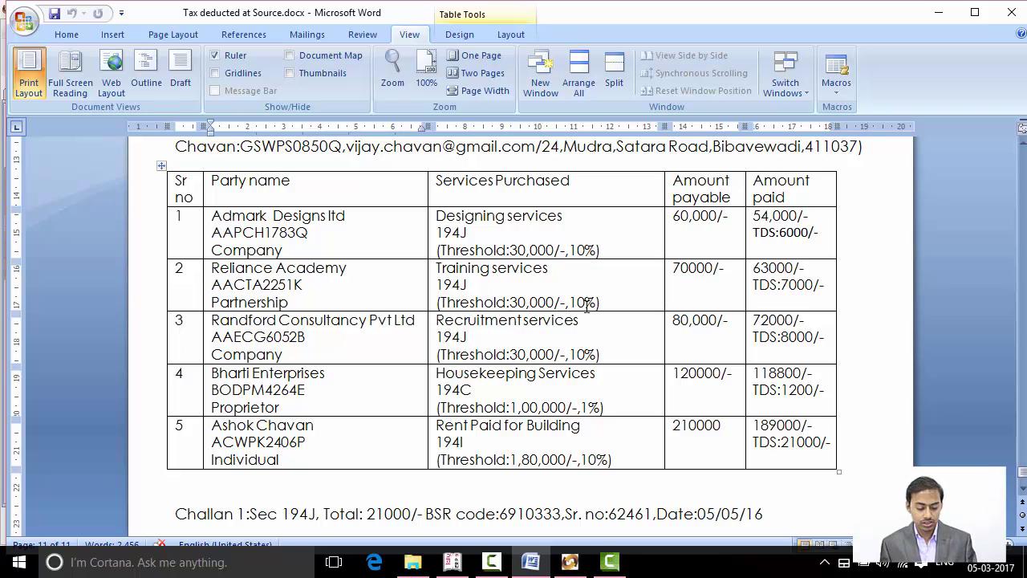
key(alt+Tab)
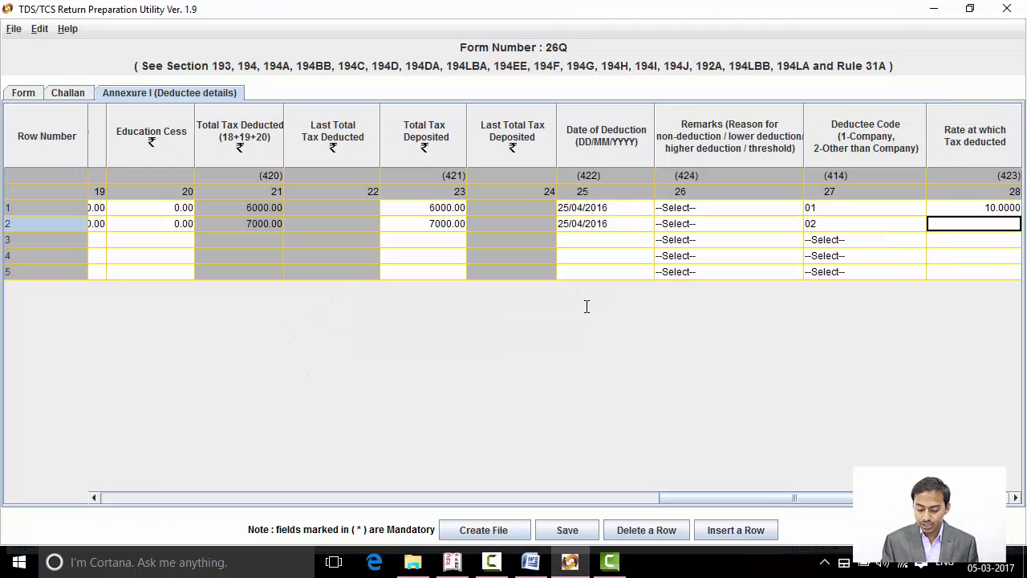
text(10)
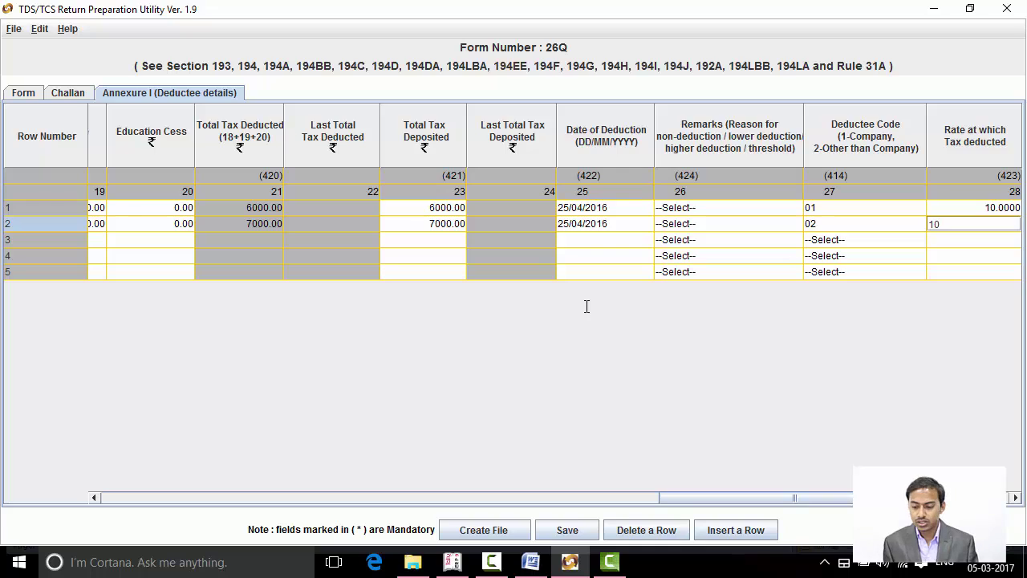
key(Tab)
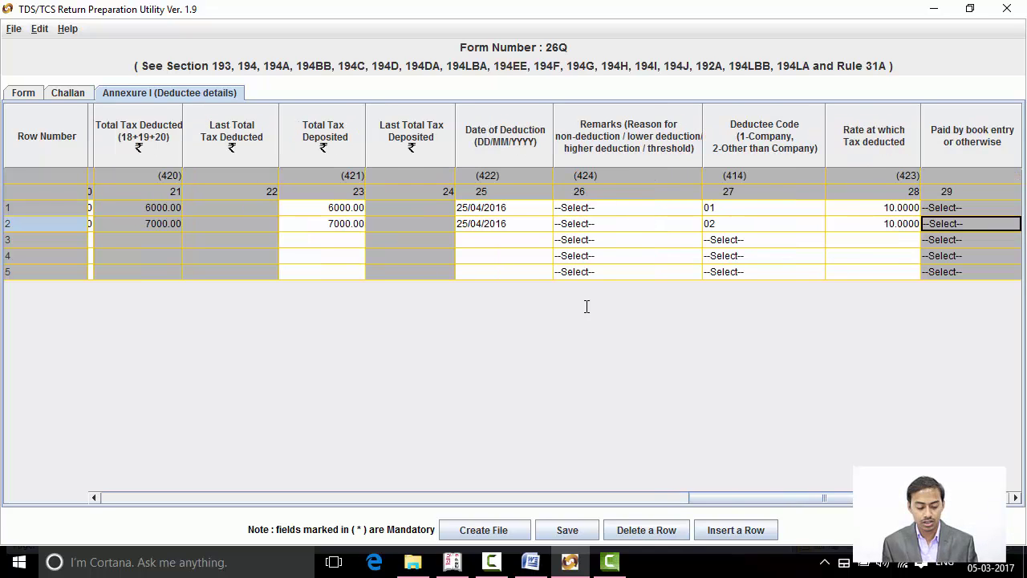
Look up the third party's section in the Word table and set row 3's Section Under Which Payment Made to 94J.
key(Tab)
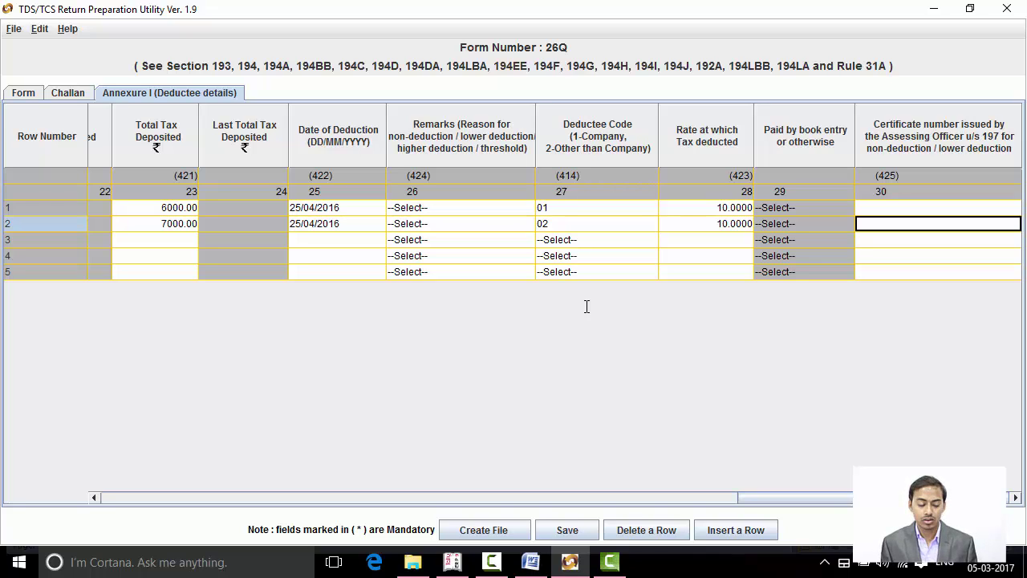
key(Tab)
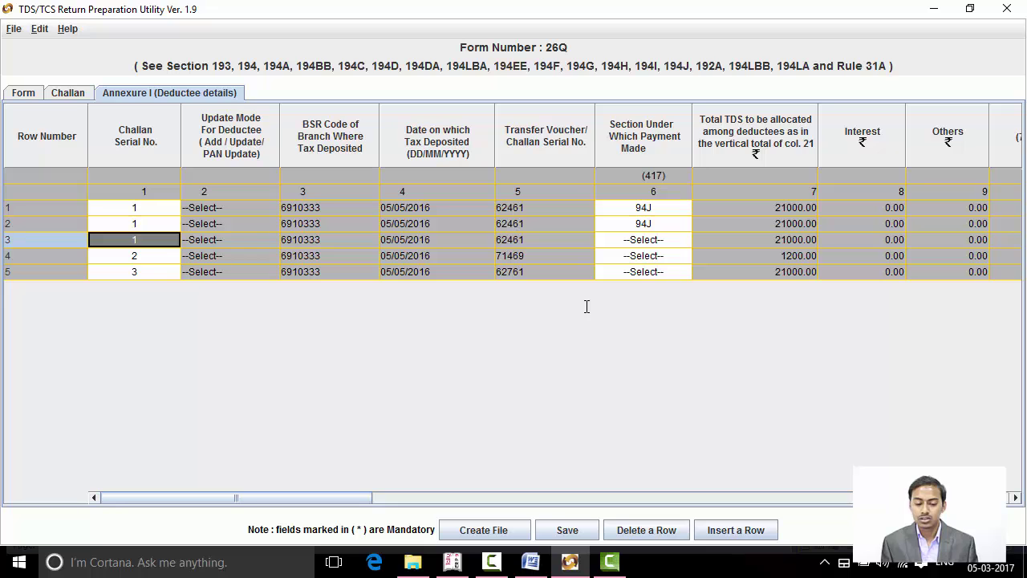
key(Tab)
key(Tab)
key(Tab)
key(Tab)
key(Tab)
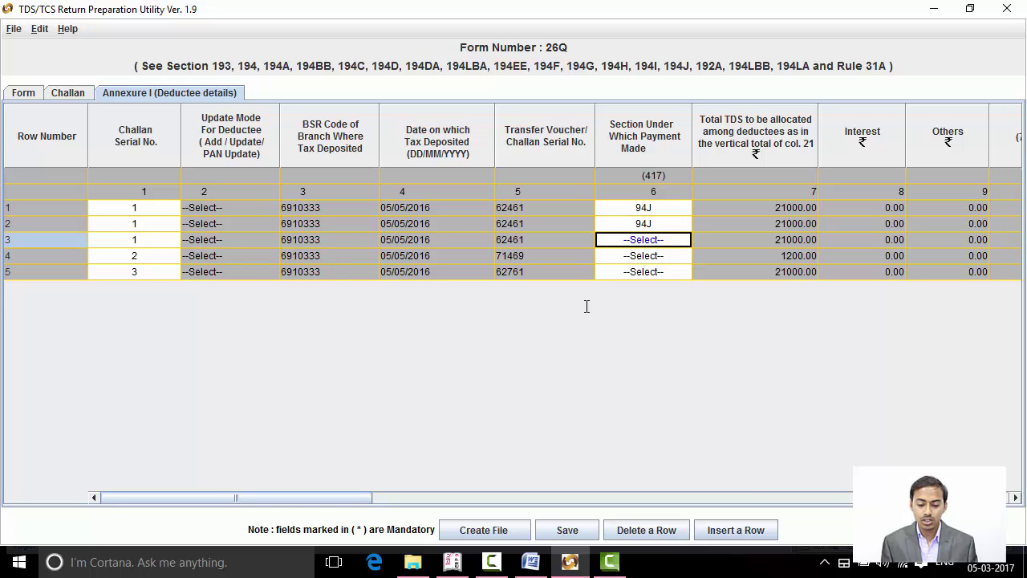
key(alt+Tab)
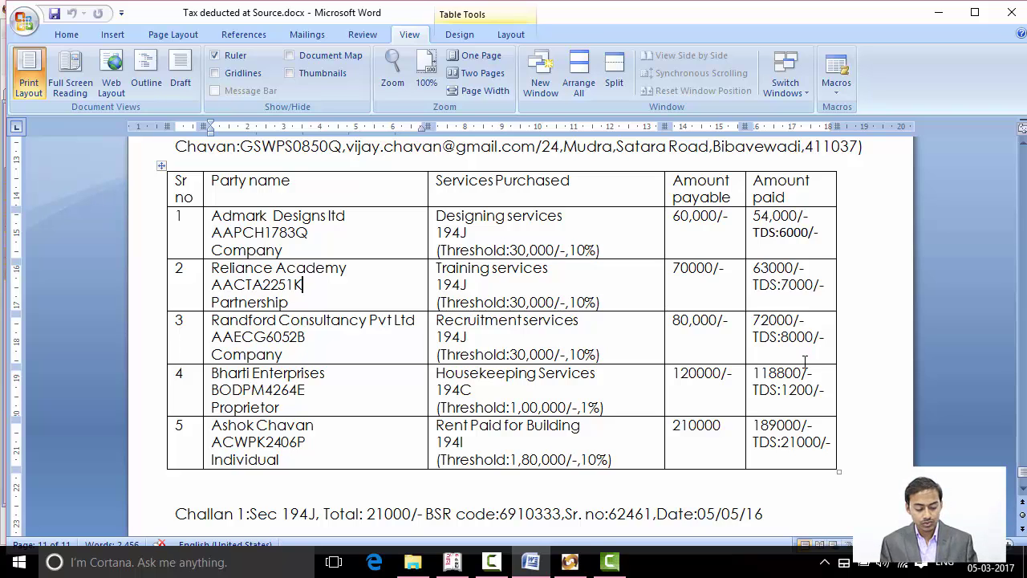
key(alt+Tab)
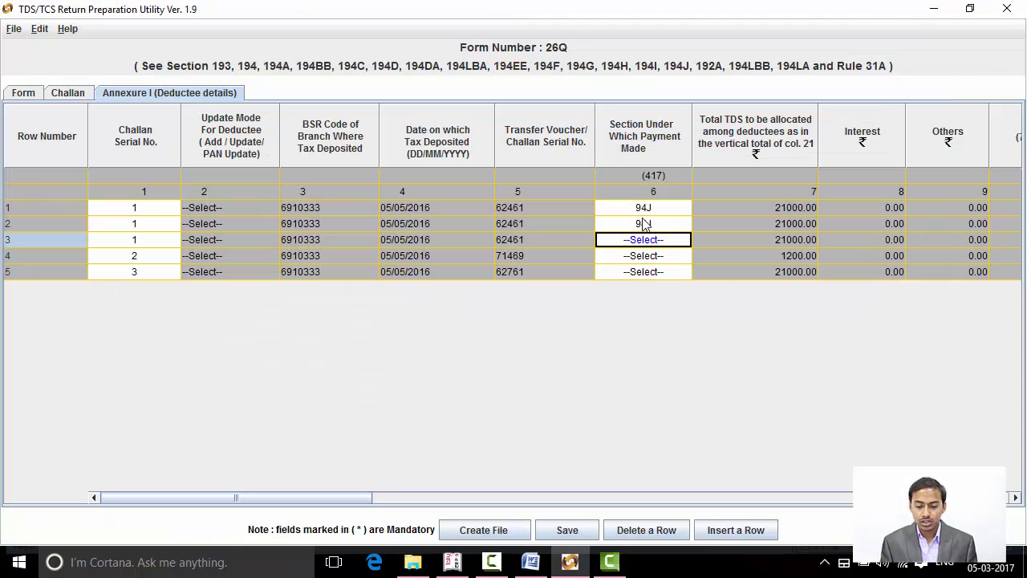
click(683, 239)
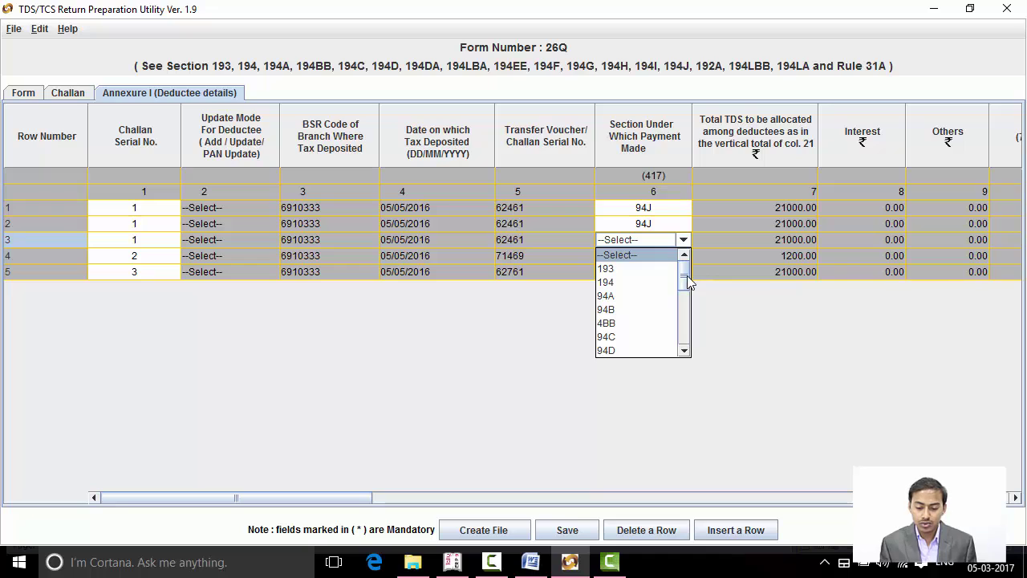
drag(684, 278, 689, 321)
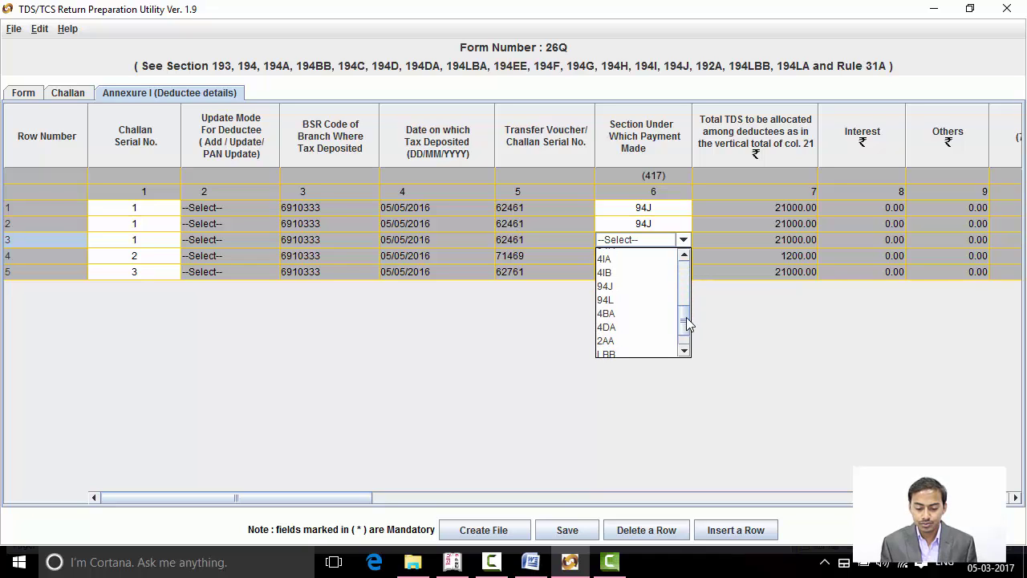
click(611, 296)
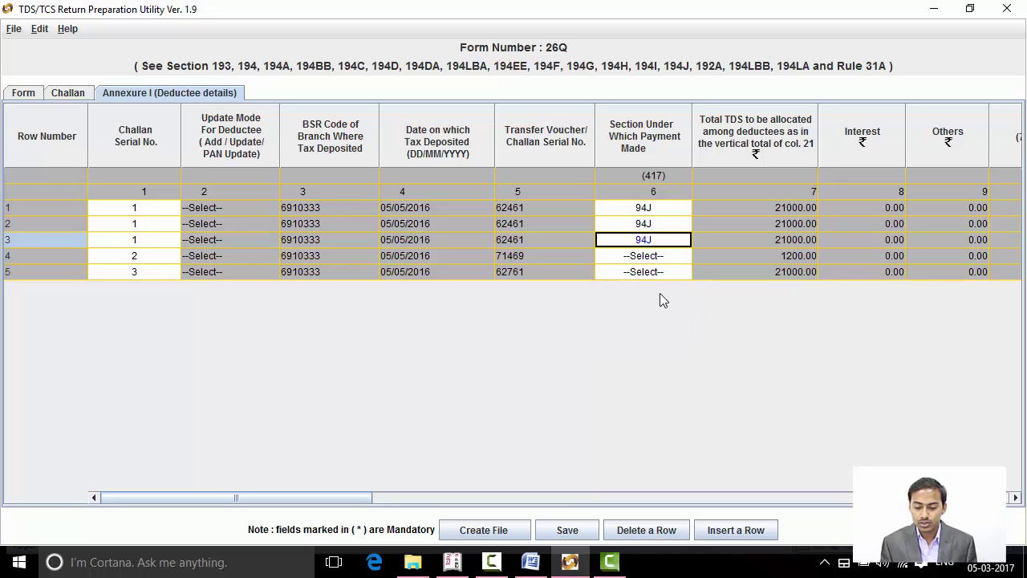
Copy the third party's PAN from the Word table into row 3's PAN of the Deductee.
key(Tab)
key(Tab)
key(Tab)
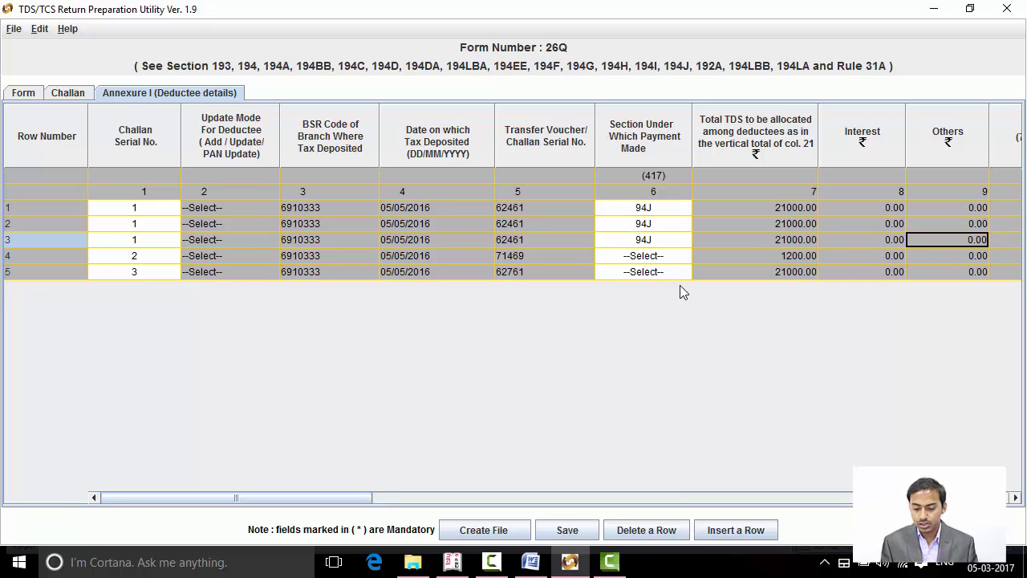
key(Tab)
key(Tab)
key(Tab)
key(Tab)
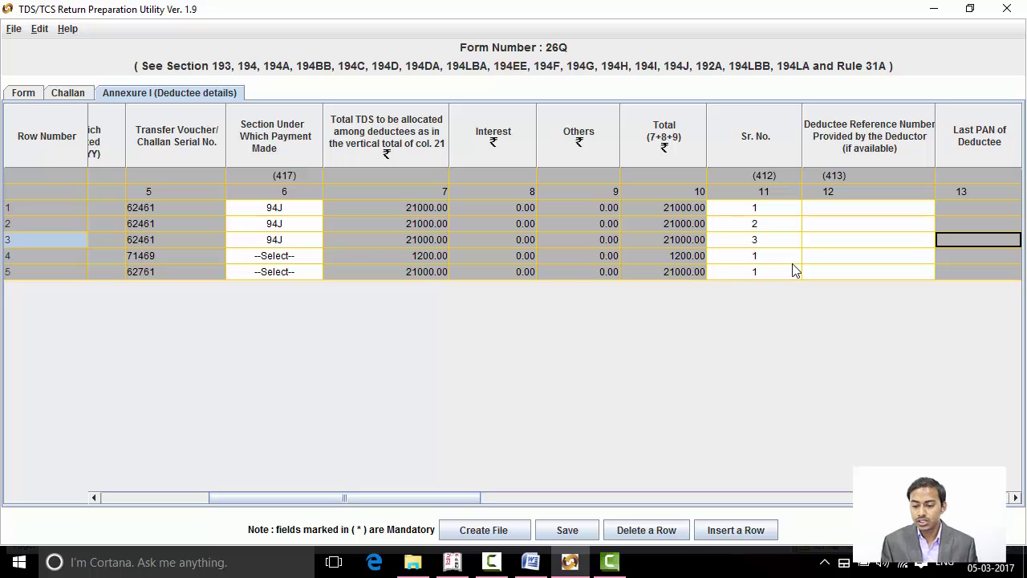
key(Tab)
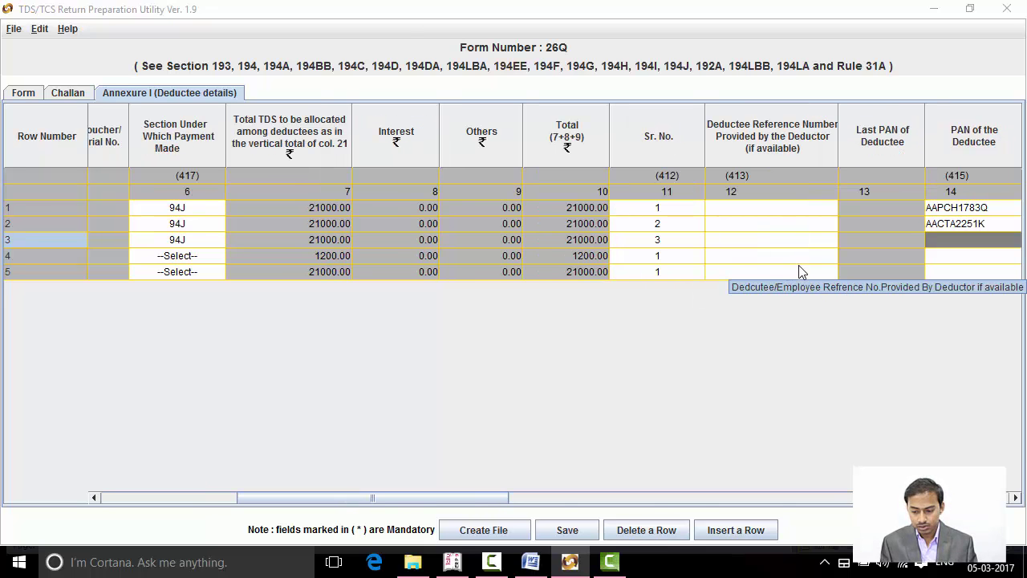
key(alt+Tab)
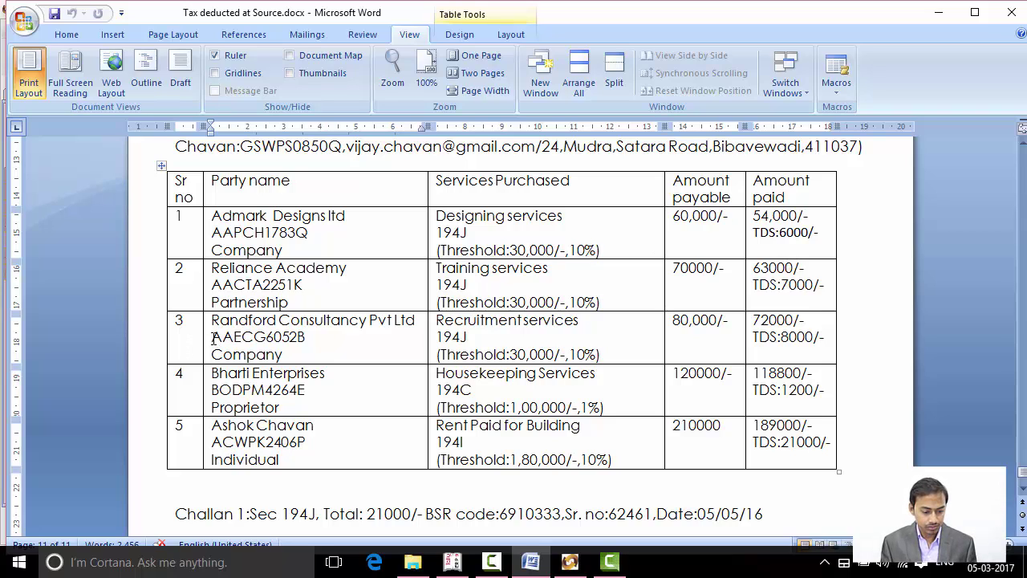
drag(213, 337, 313, 338)
key(ctrl+c)
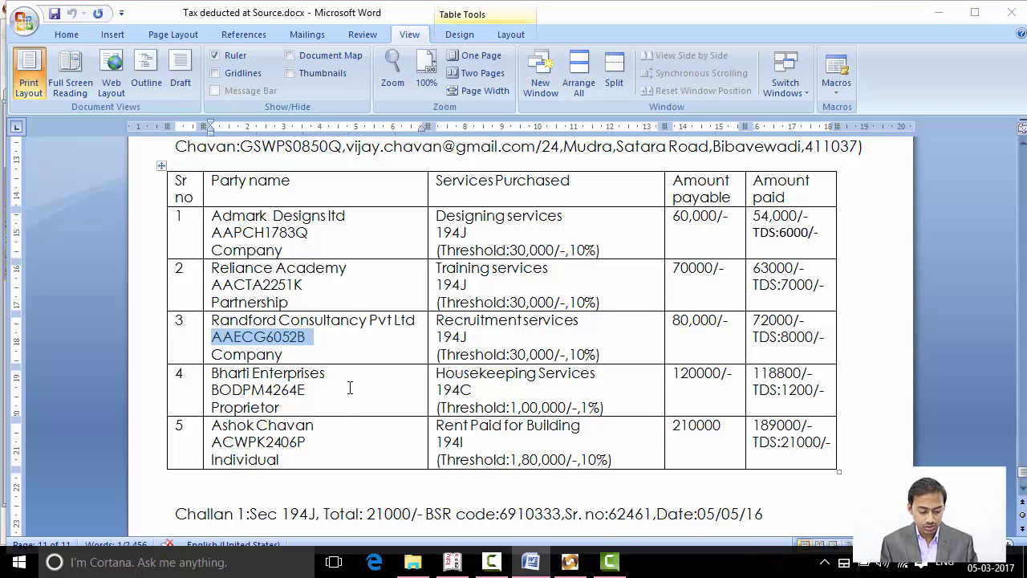
key(alt+Tab)
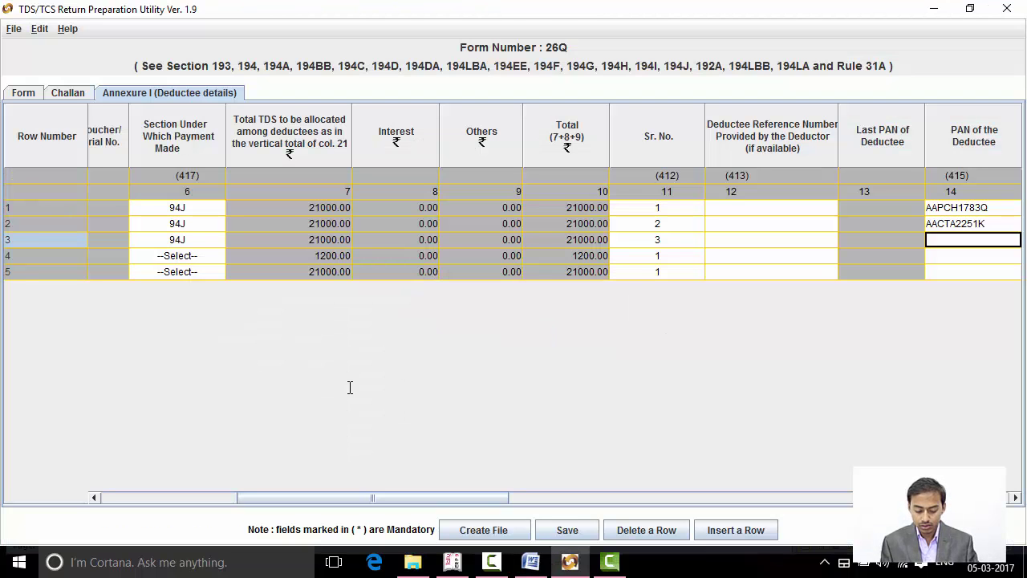
key(ctrl+v)
key(Tab)
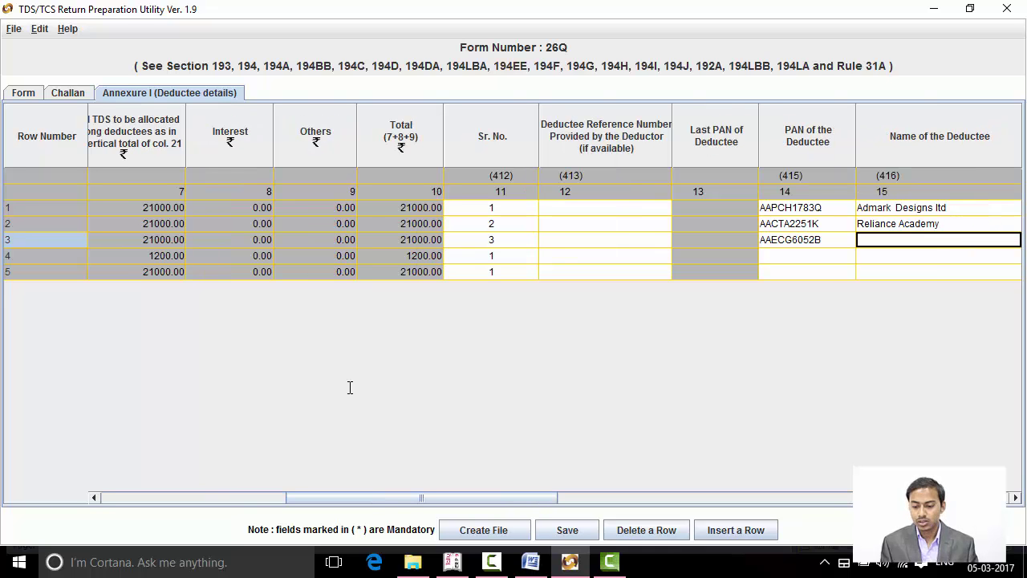
Copy the third party's name, Randford Consultancy Pvt Ltd, from the Word table into row 3's Name of the Deductee.
key(alt+Tab)
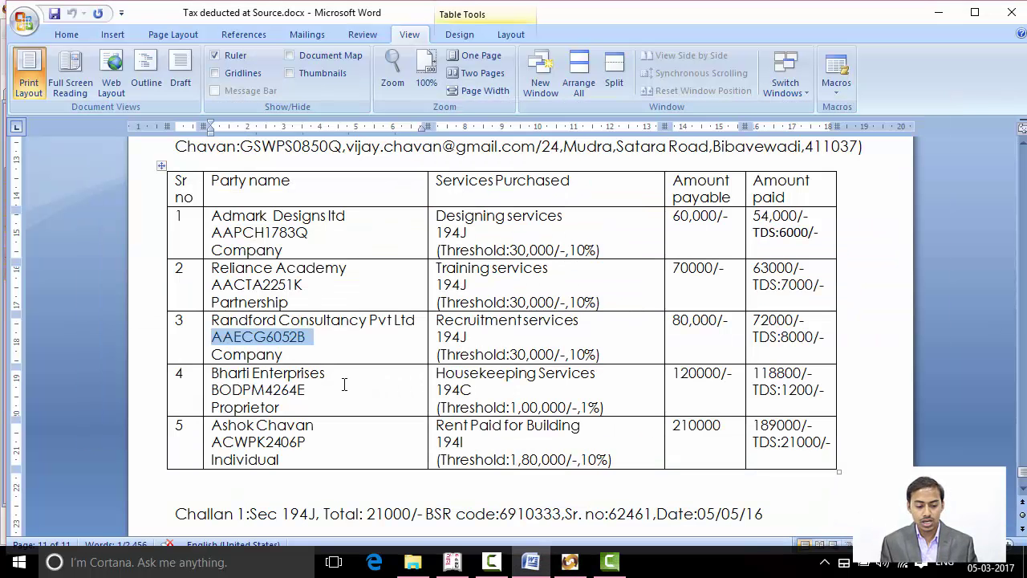
drag(212, 320, 399, 325)
key(ctrl+c)
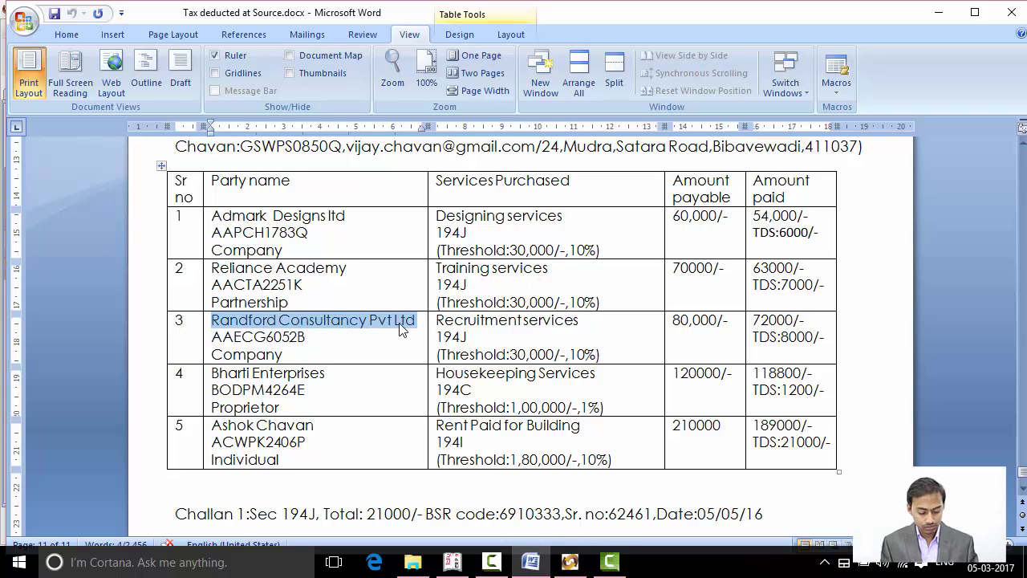
key(alt+Tab)
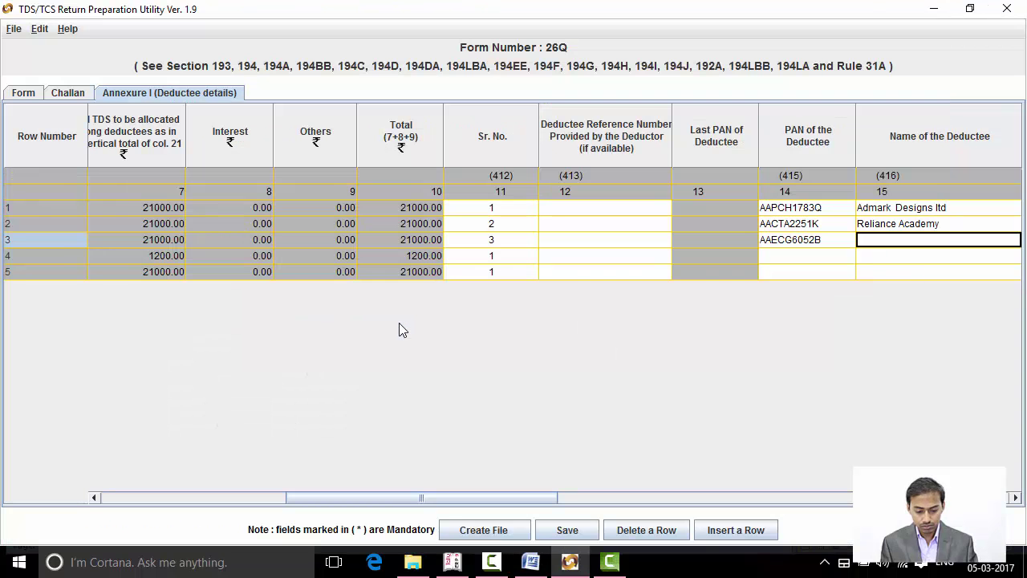
key(ctrl+v)
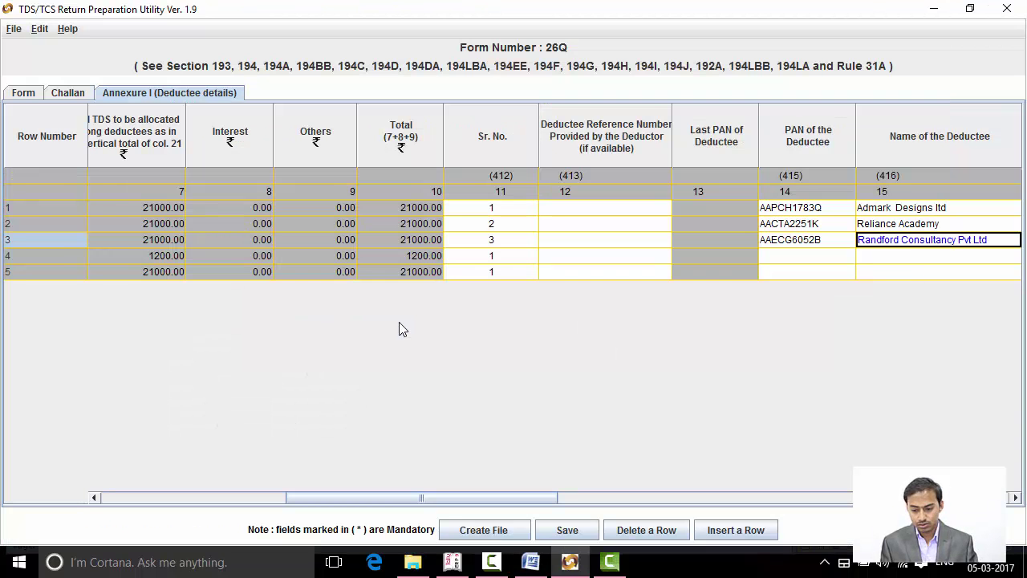
key(Tab)
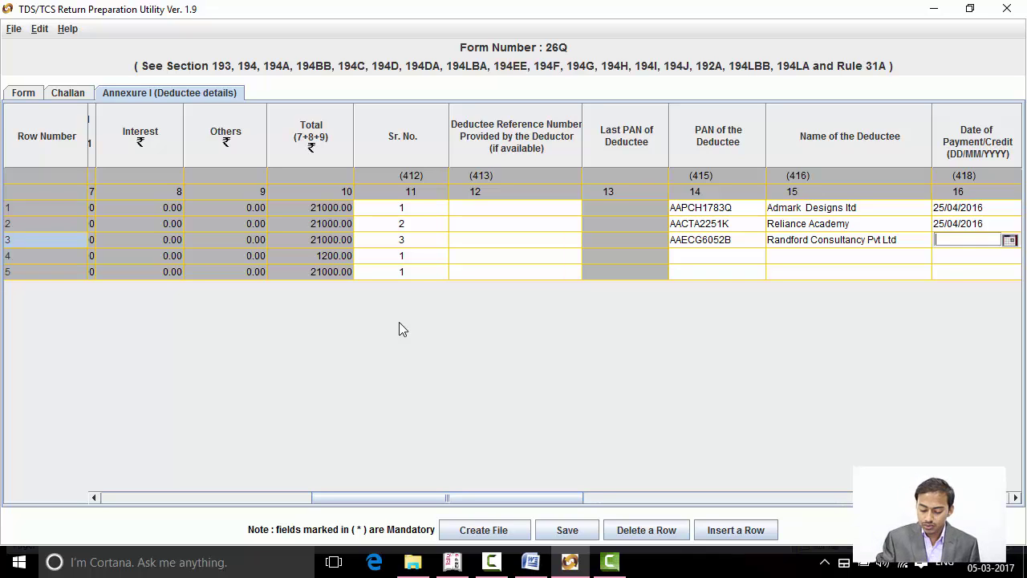
Enter 25/04/2016 as row 3's Date of Payment/Credit.
text(5)
key(BackSpace)
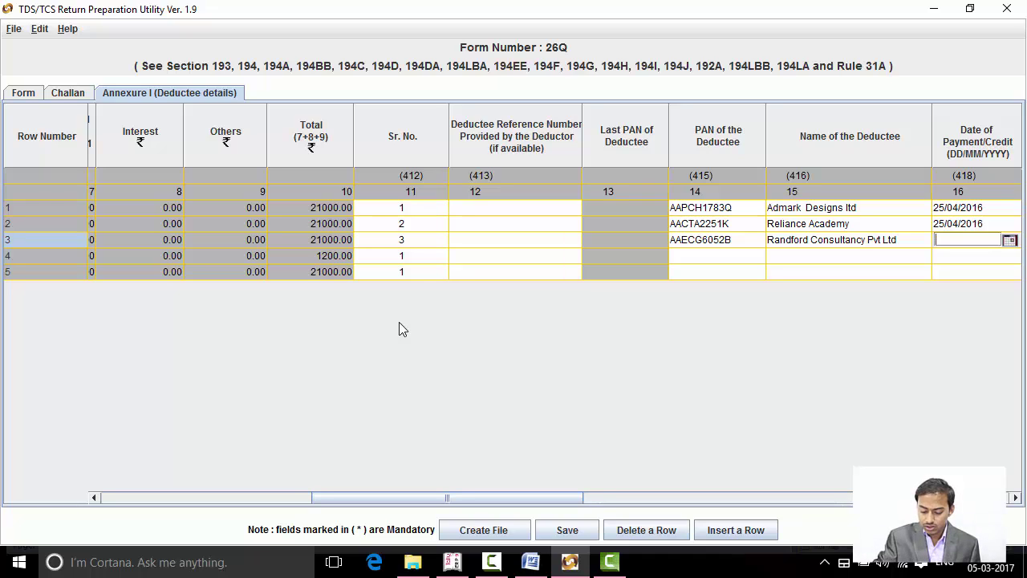
text(25/)
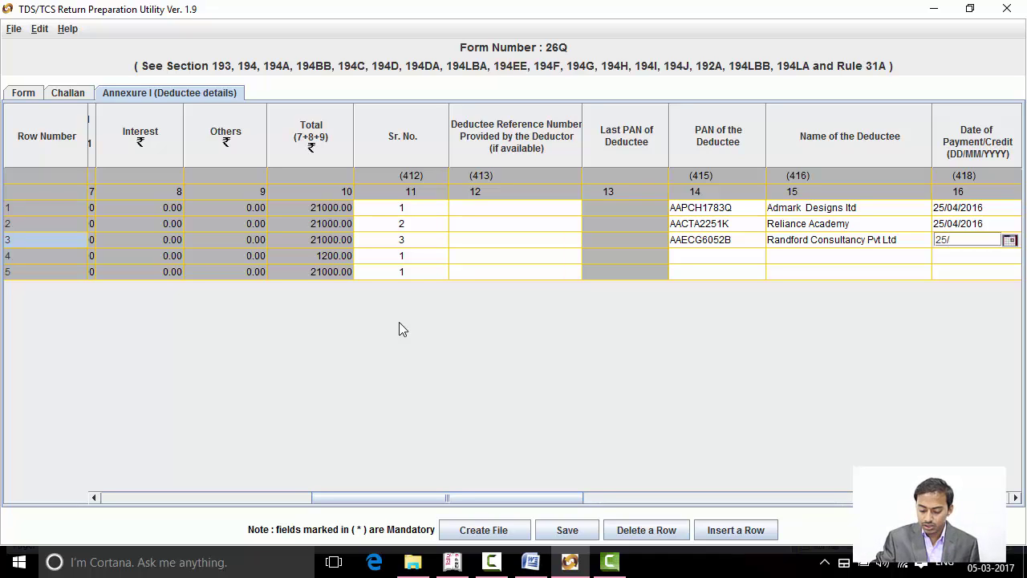
text(04/20)
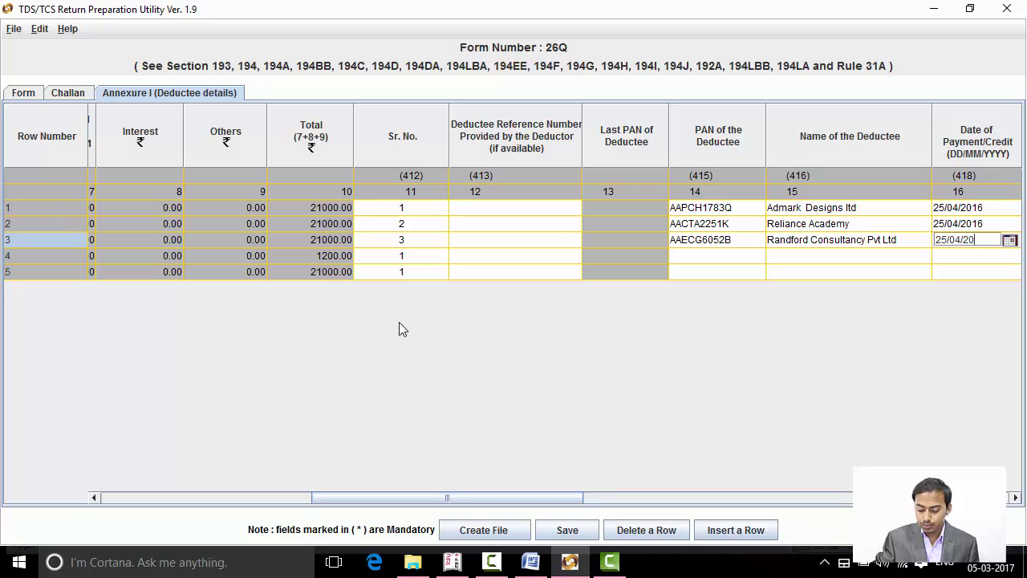
text(16)
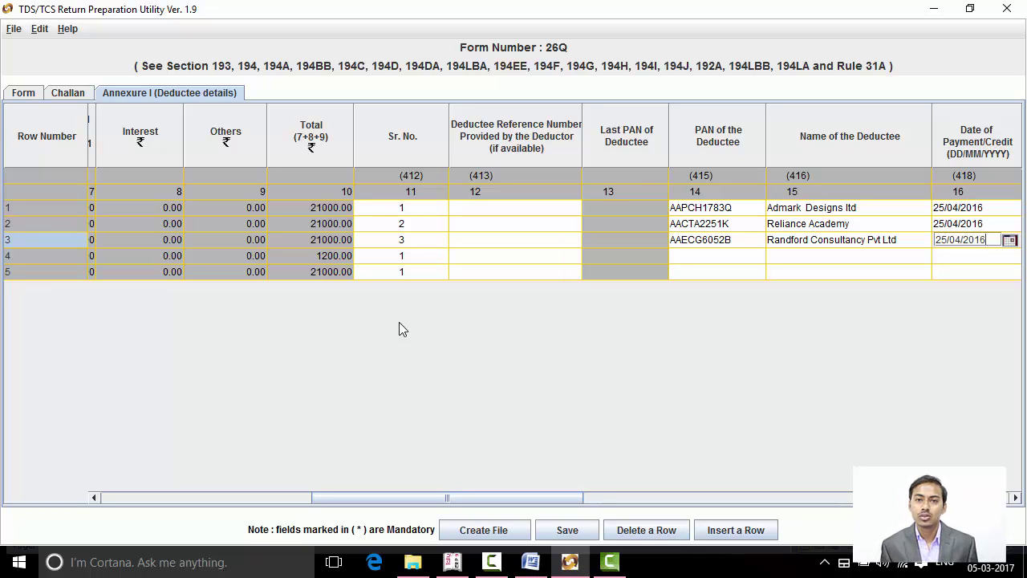
key(Tab)
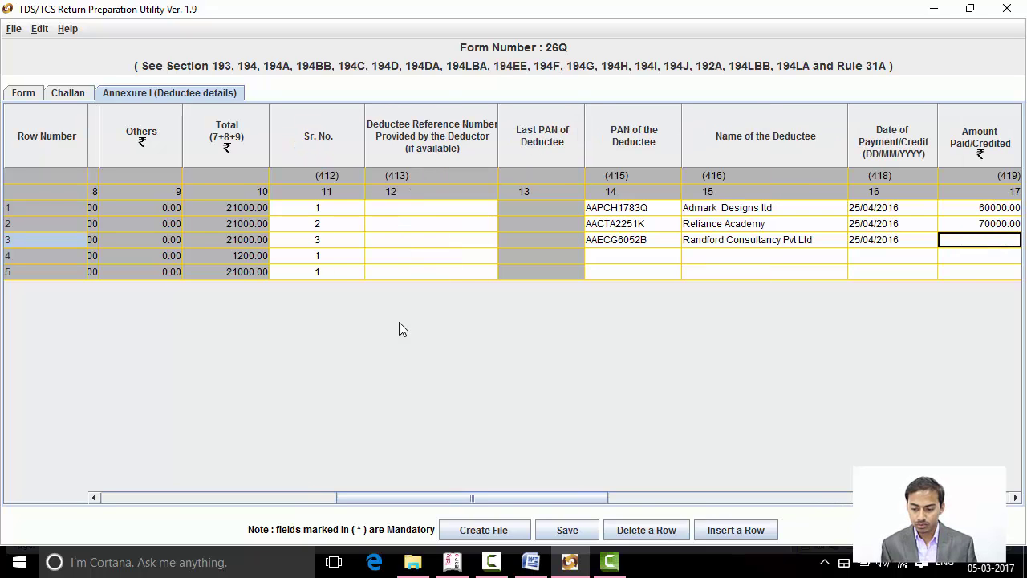
Look up the third party's amount payable in the Word table and enter 80000 as row 3's Amount Paid/Credited.
key(alt+Tab)
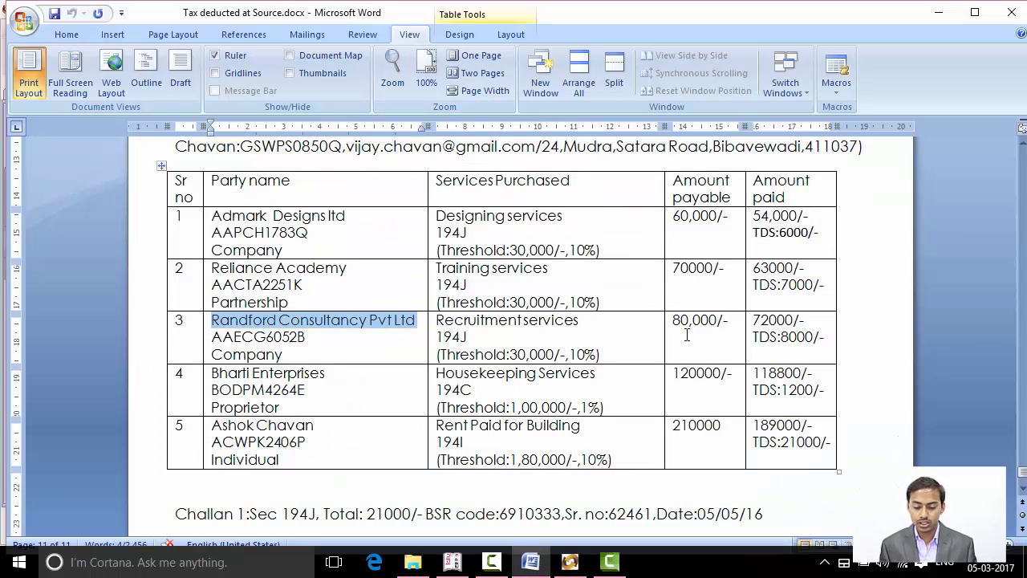
click(687, 335)
key(alt+Tab)
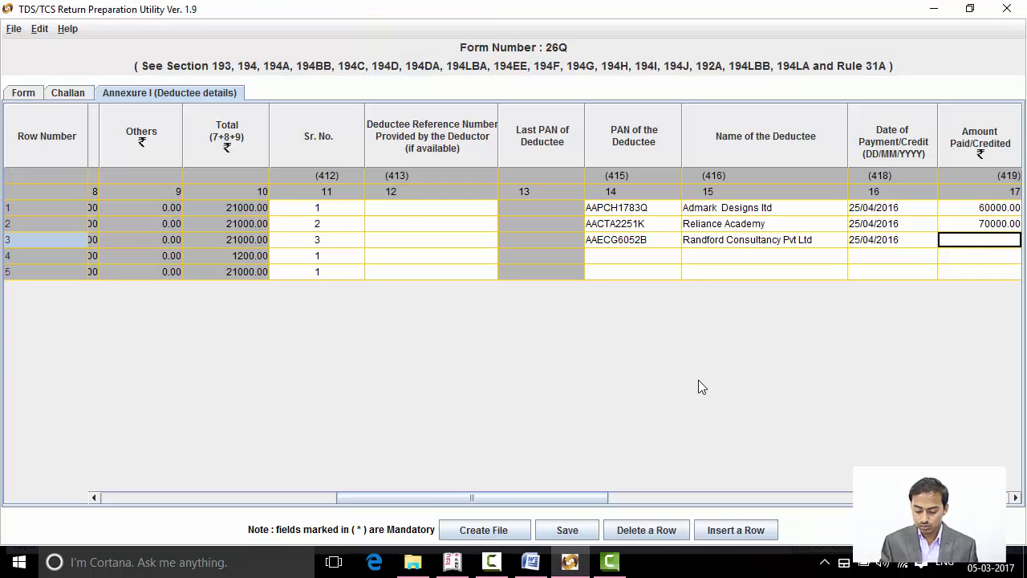
text(80000)
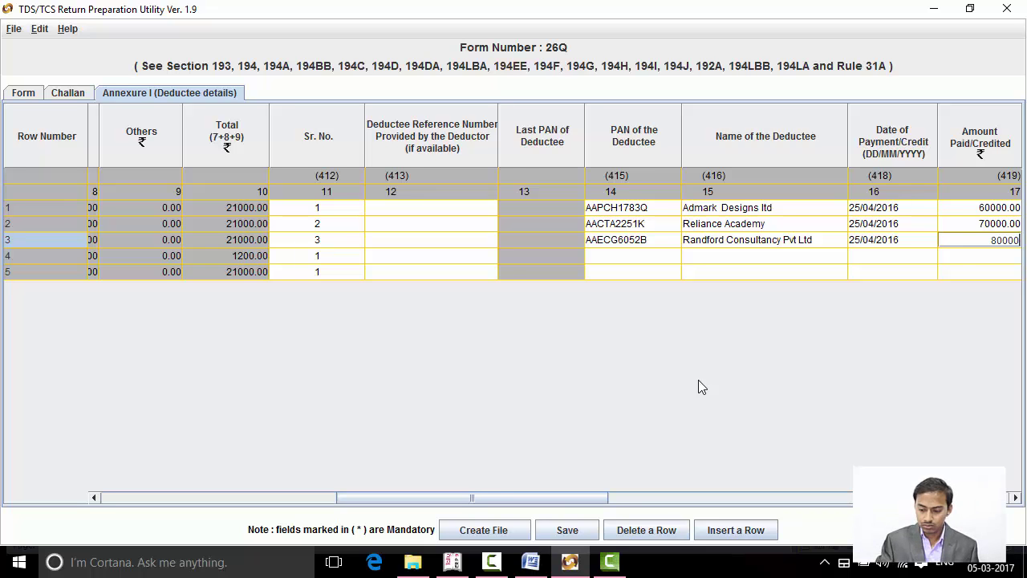
key(Tab)
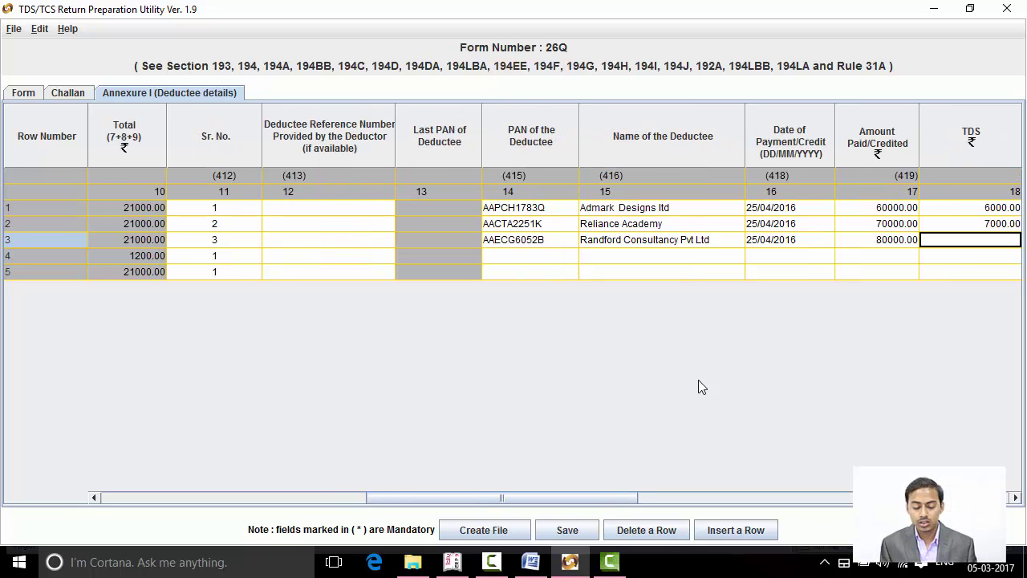
Look up the third party's tax deducted in the Word table and enter 8000 as row 3's TDS.
key(alt+Tab)
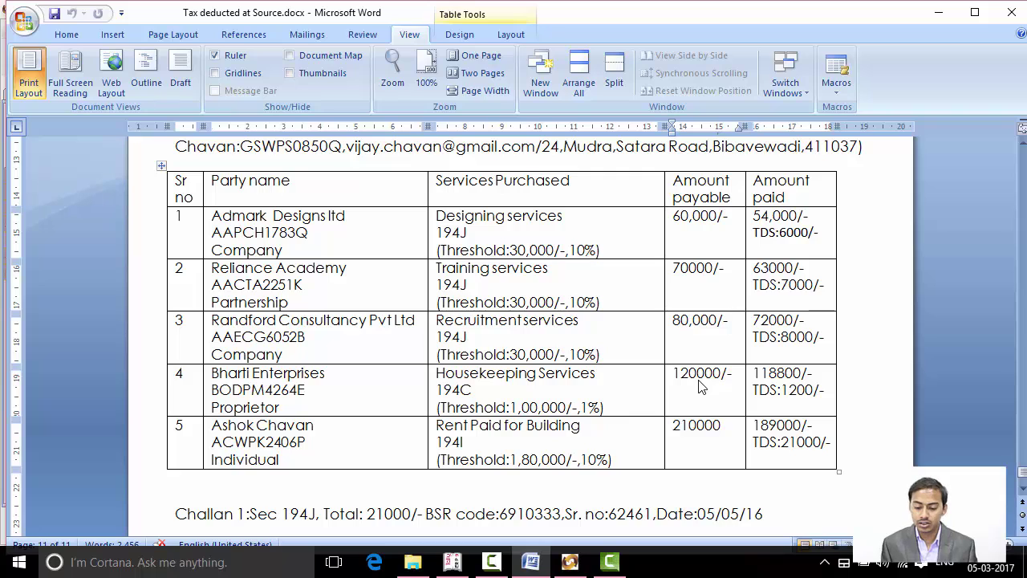
key(alt+Tab)
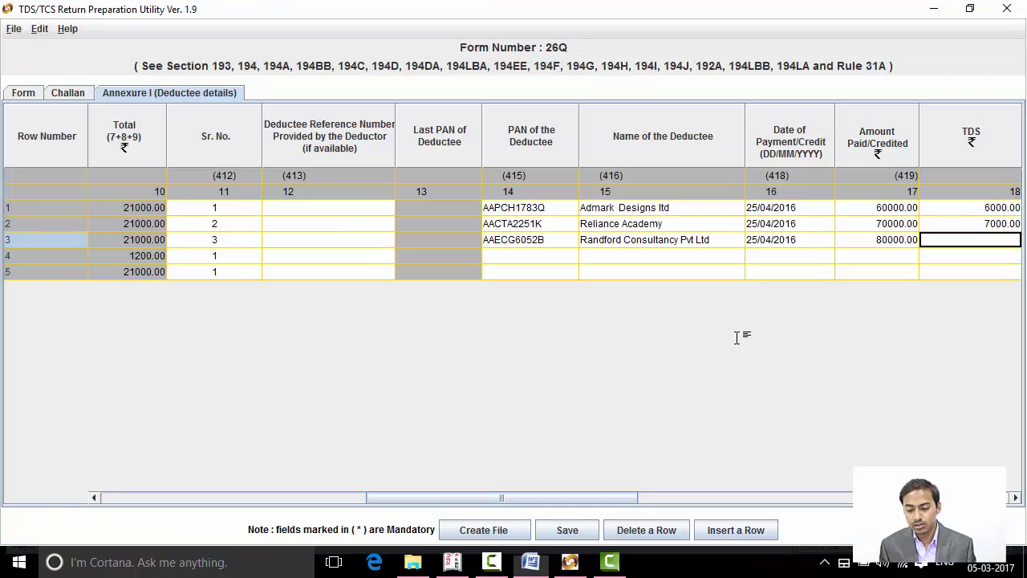
text(8000)
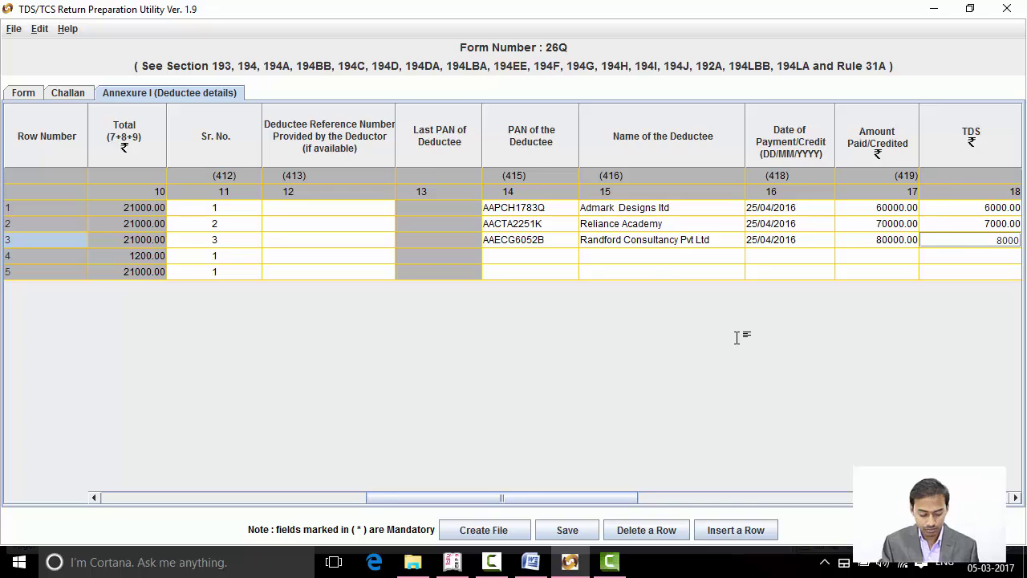
key(Tab)
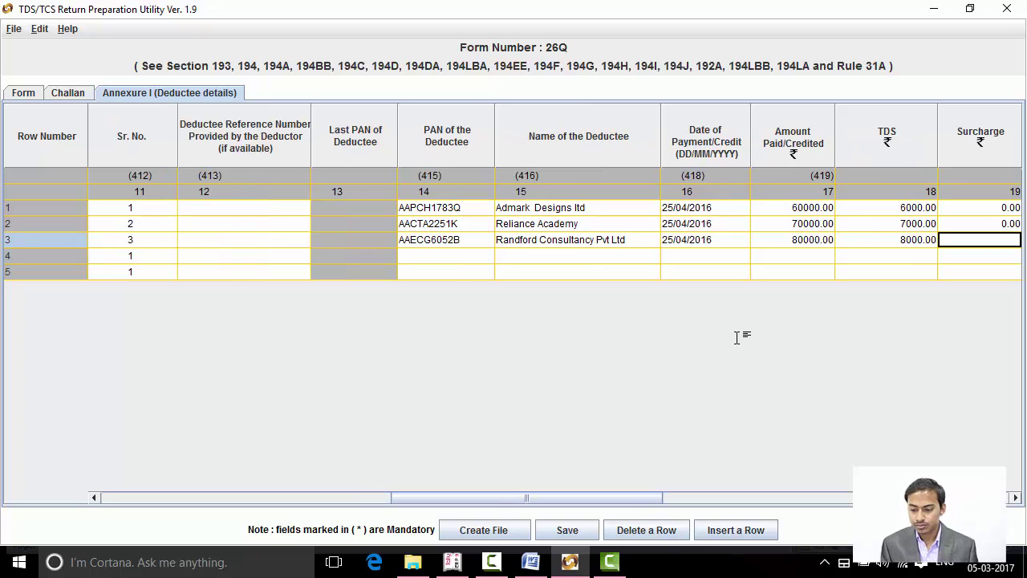
Enter 0 for both Surcharge and Education Cess in row 3 and accept the Total Tax Deducted.
text(0)
key(Tab)
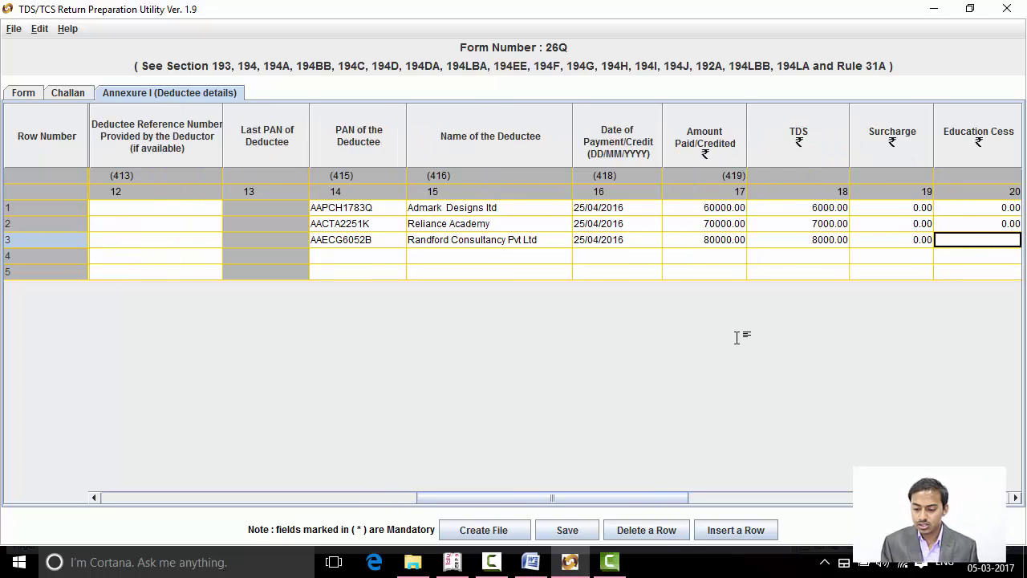
text(0)
key(Tab)
key(Tab)
key(Tab)
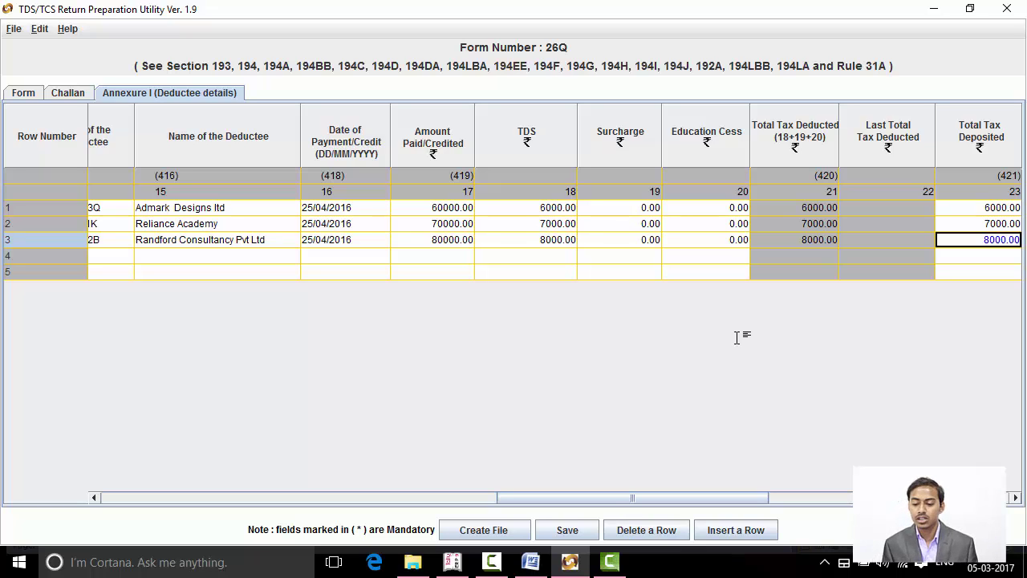
Keep row 3's prefilled Total Tax Deposited and enter 25/04/2016 as its Date of Deduction.
key(Tab)
key(Tab)
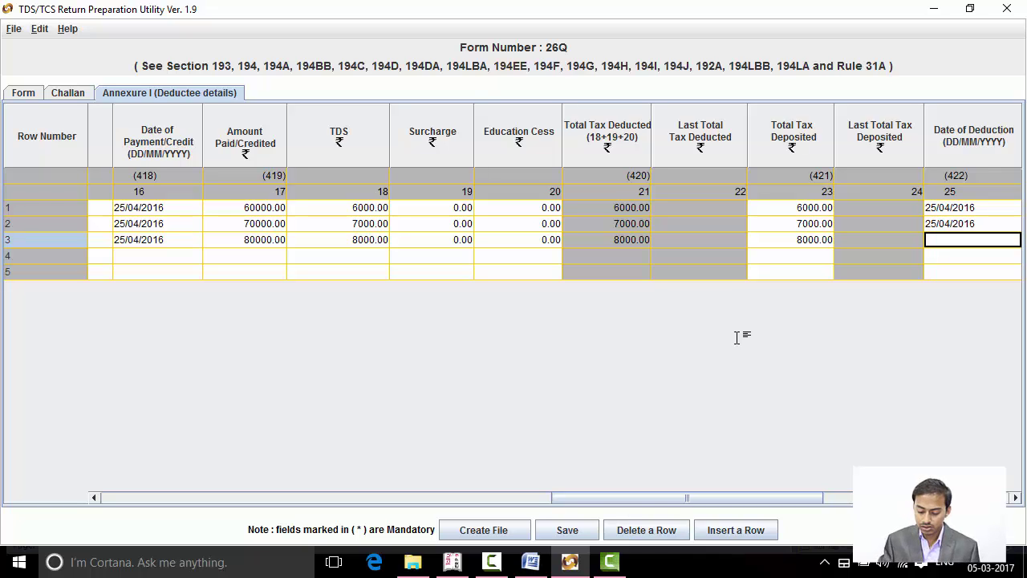
text(5)
key(BackSpace)
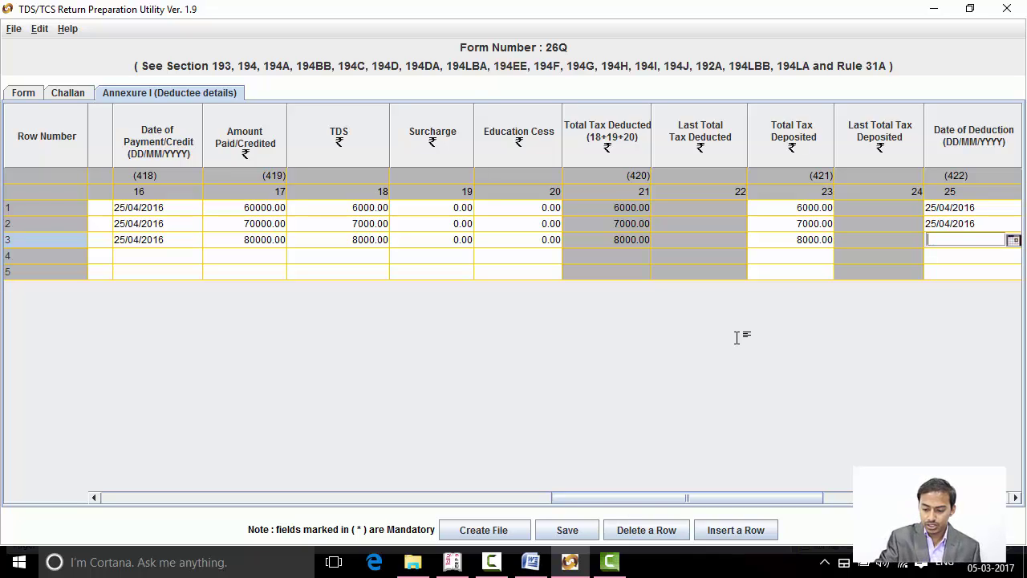
text(25/0)
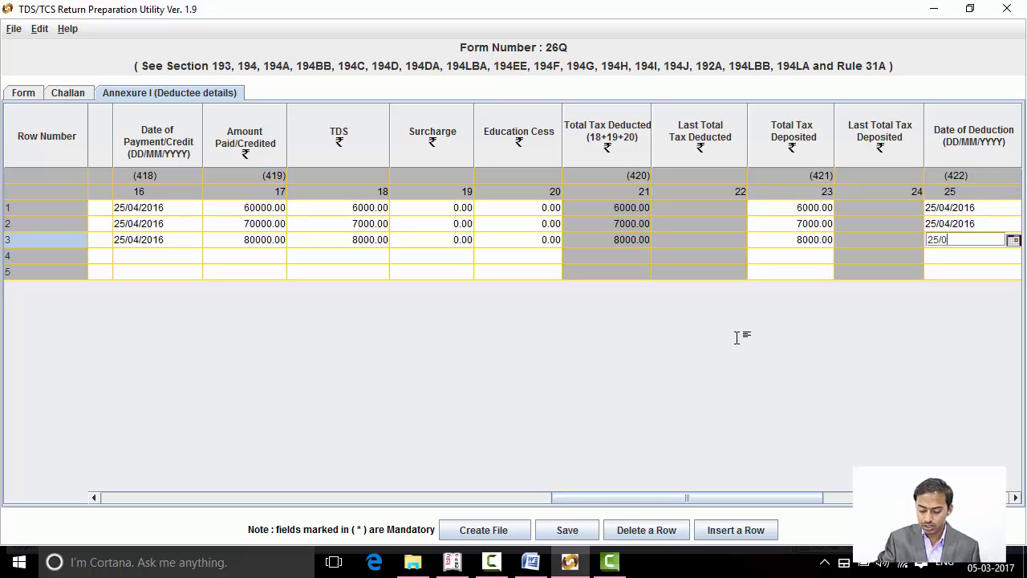
text(4/2016)
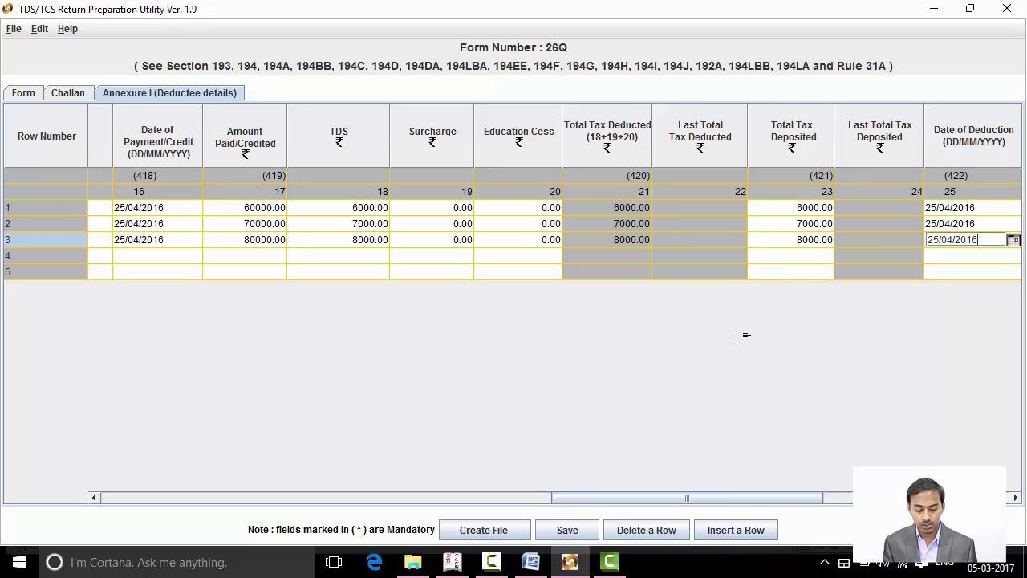
key(Tab)
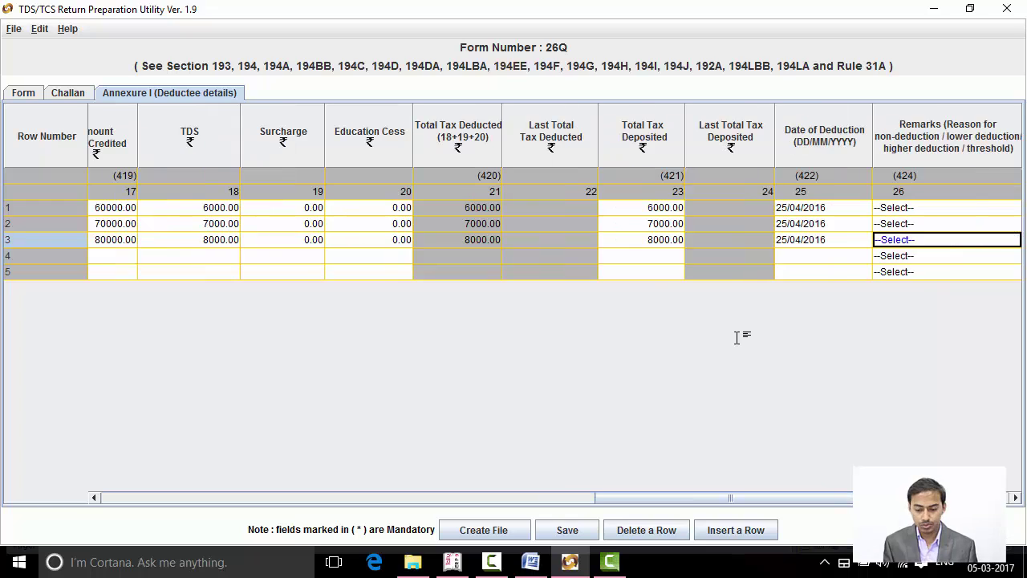
Leave row 3's Remarks unselected, set its Deductee Code to 01 and check the third party's entity type in the Word table.
key(Tab)
text(01)
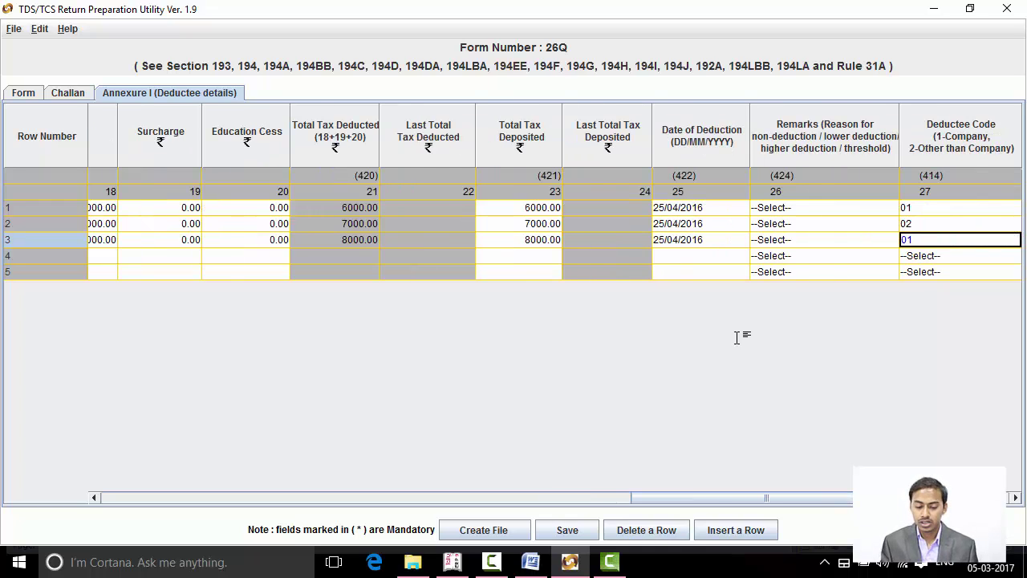
key(alt+Tab)
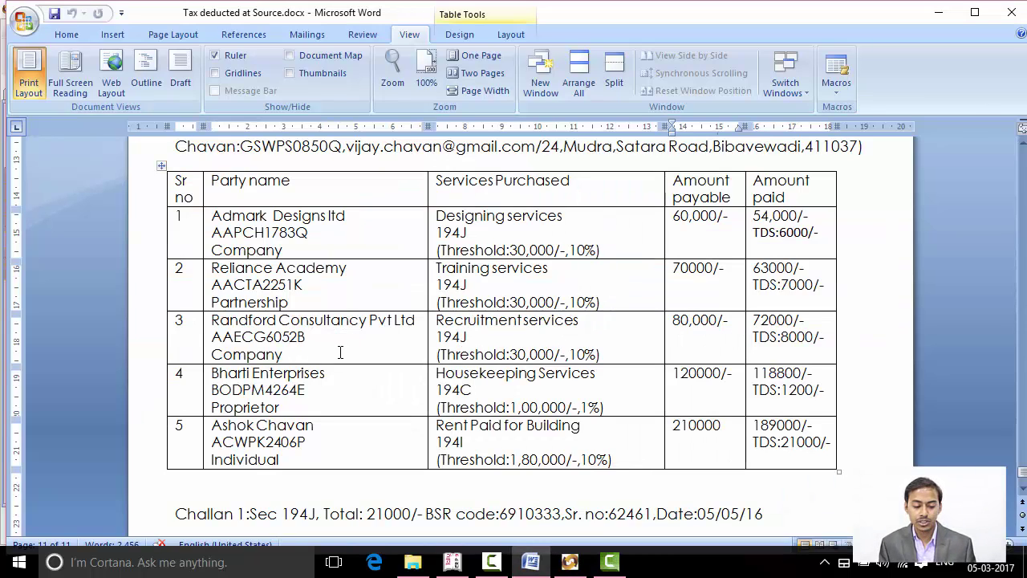
key(alt+Tab)
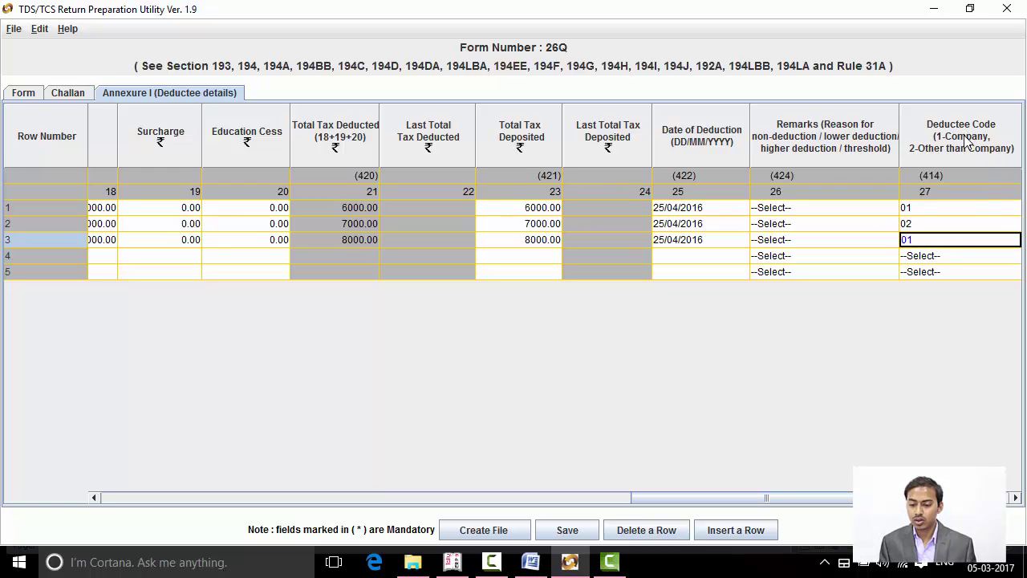
Enter 10 as row 3's Rate at which Tax deducted and leave its certificate number blank.
key(Tab)
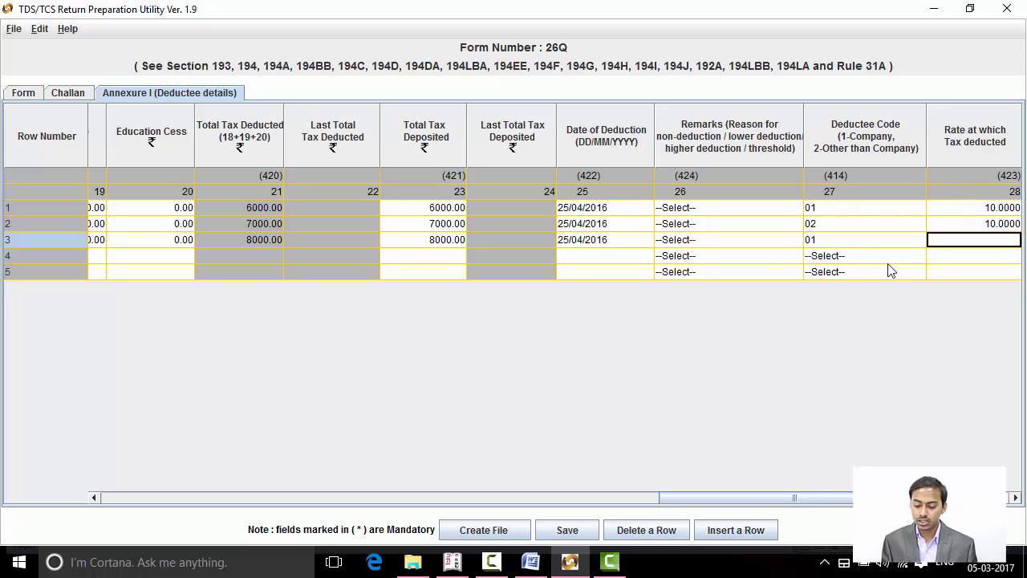
text(10)
key(Tab)
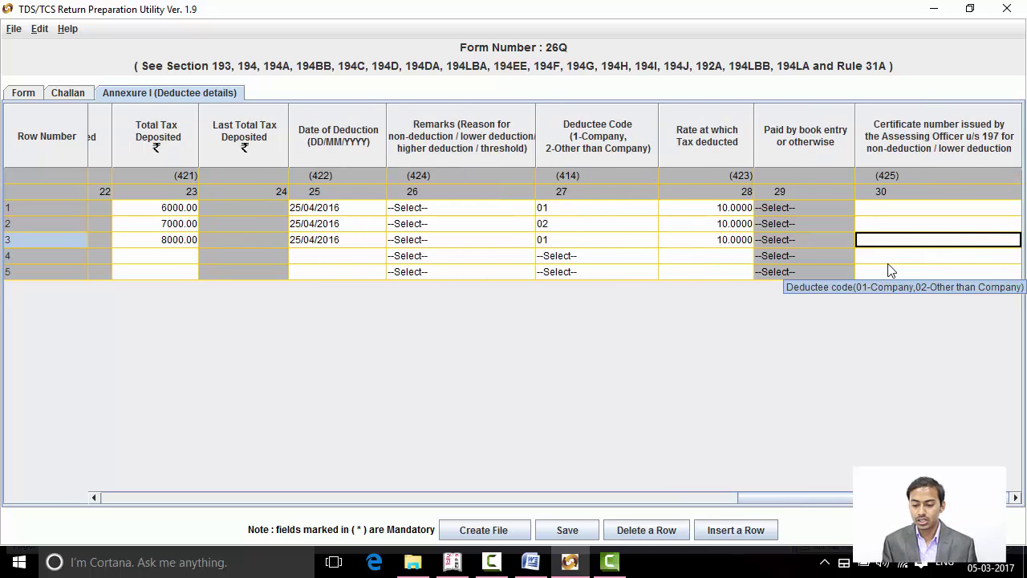
key(Tab)
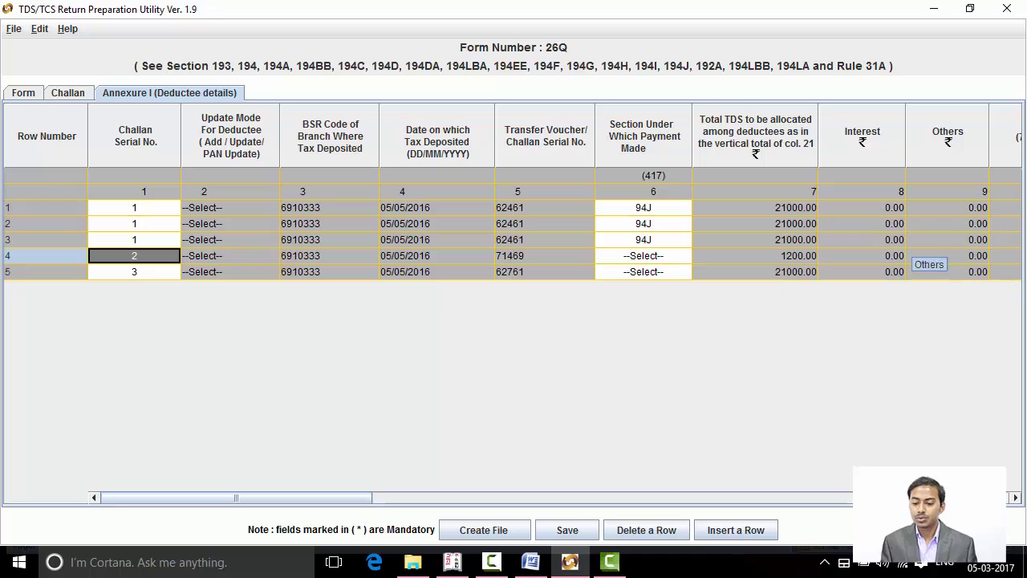
Check the fourth party's section and matching challan details in the Word document before filling row 4's section field.
key(Tab)
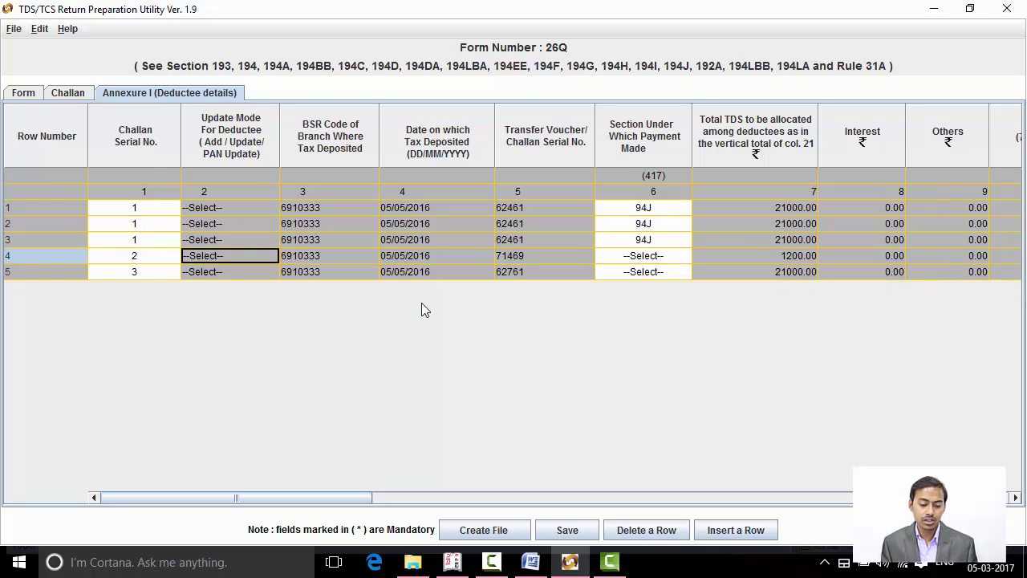
key(Tab)
key(Tab)
key(Tab)
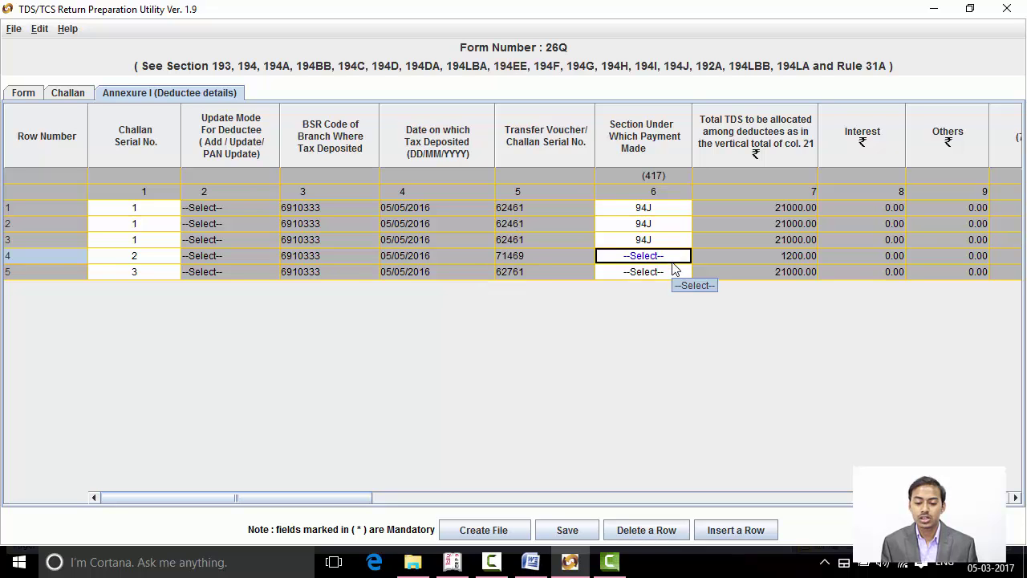
key(alt+Tab)
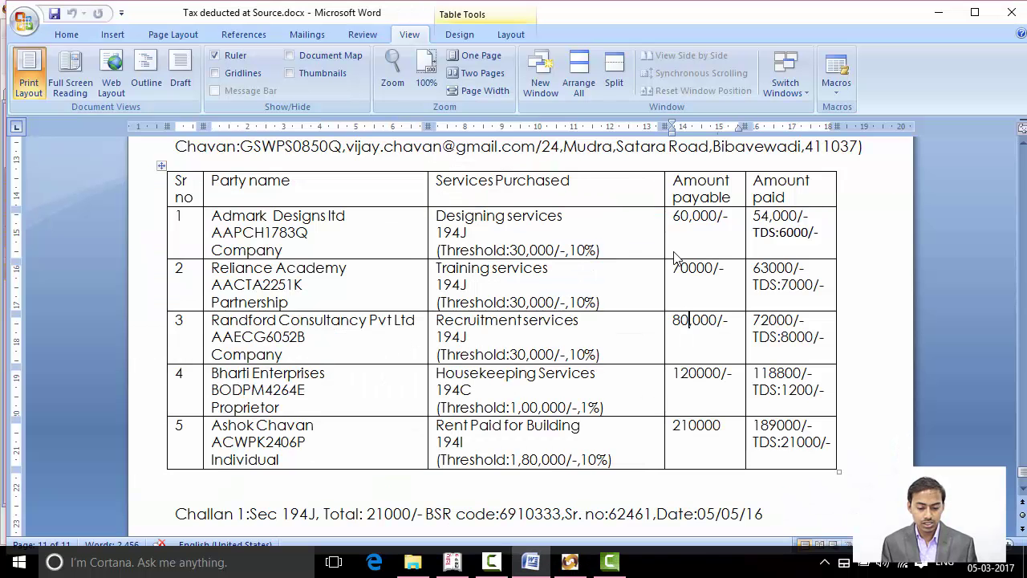
scroll(571, 282, down, 1)
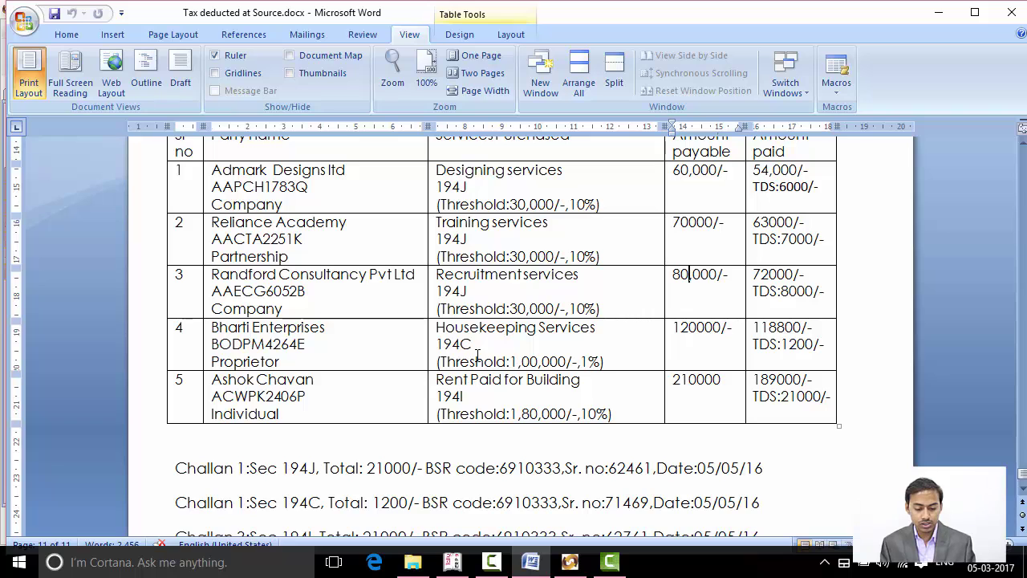
key(alt+Tab)
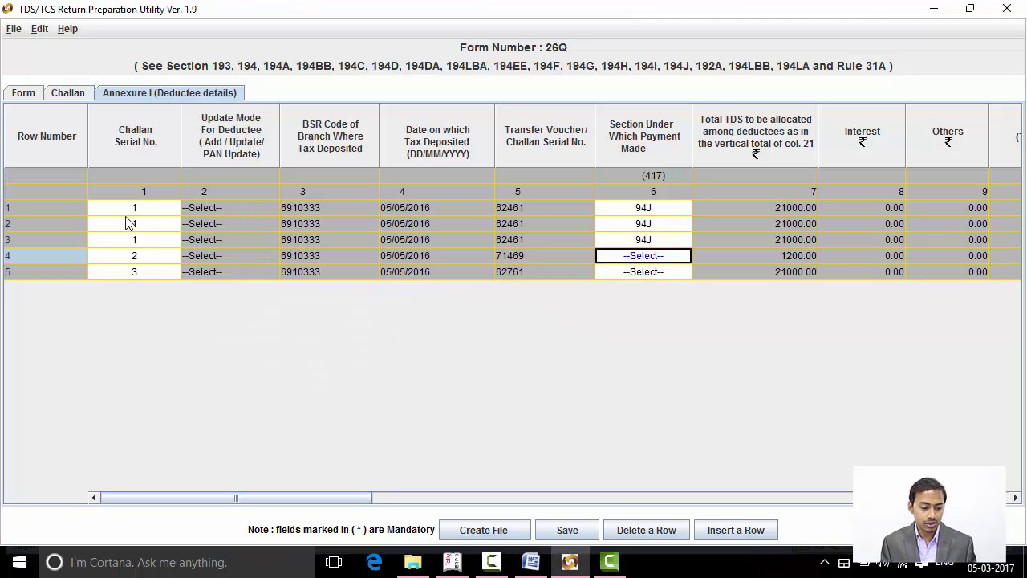
Select 2 as row 4's Challan Serial No. and leave its update mode unselected.
click(140, 256)
click(154, 256)
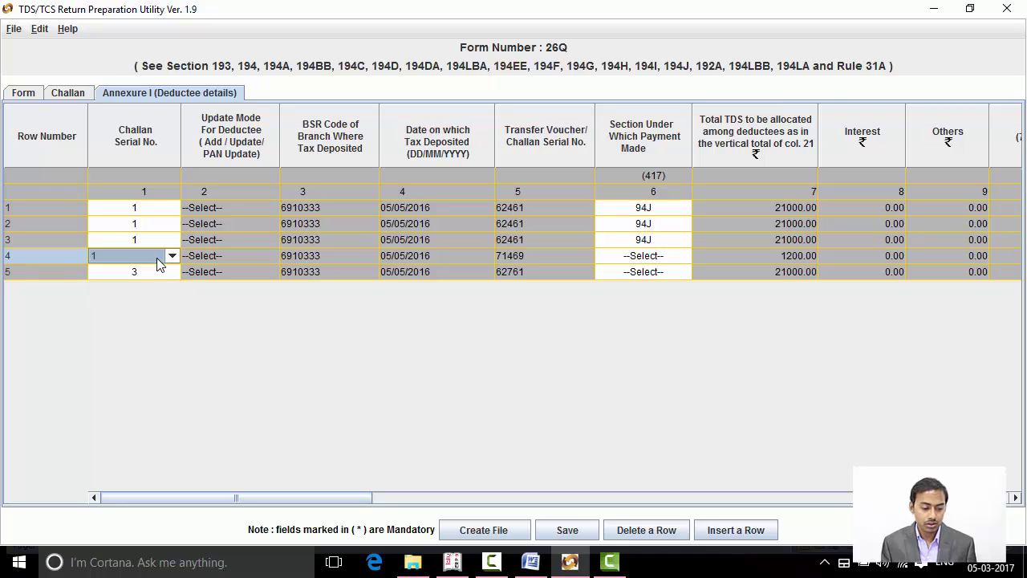
click(169, 258)
click(167, 284)
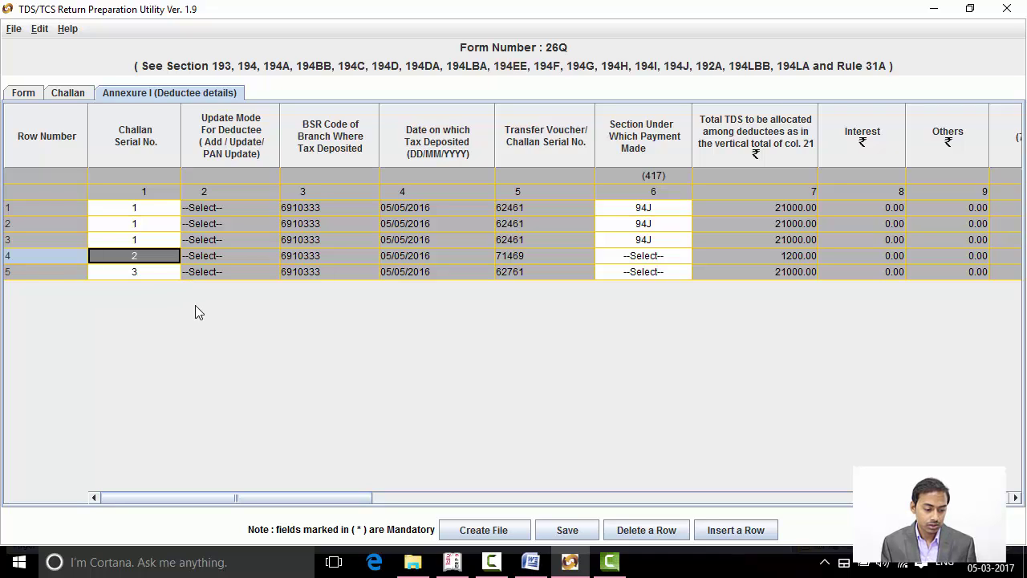
click(229, 270)
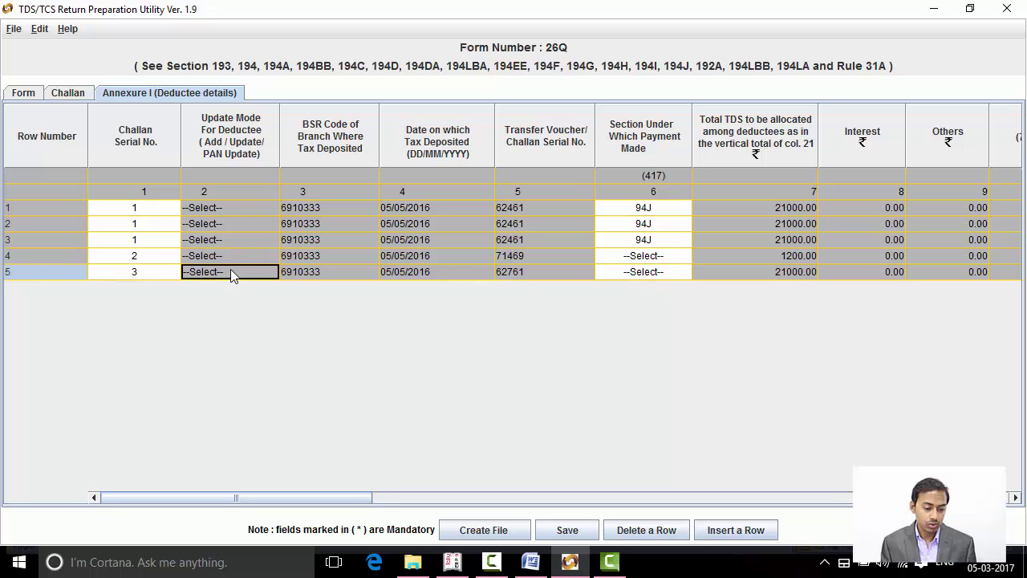
Set row 4's Section Under Which Payment Made to 94C, matching the fourth party's section in the Word table.
click(646, 257)
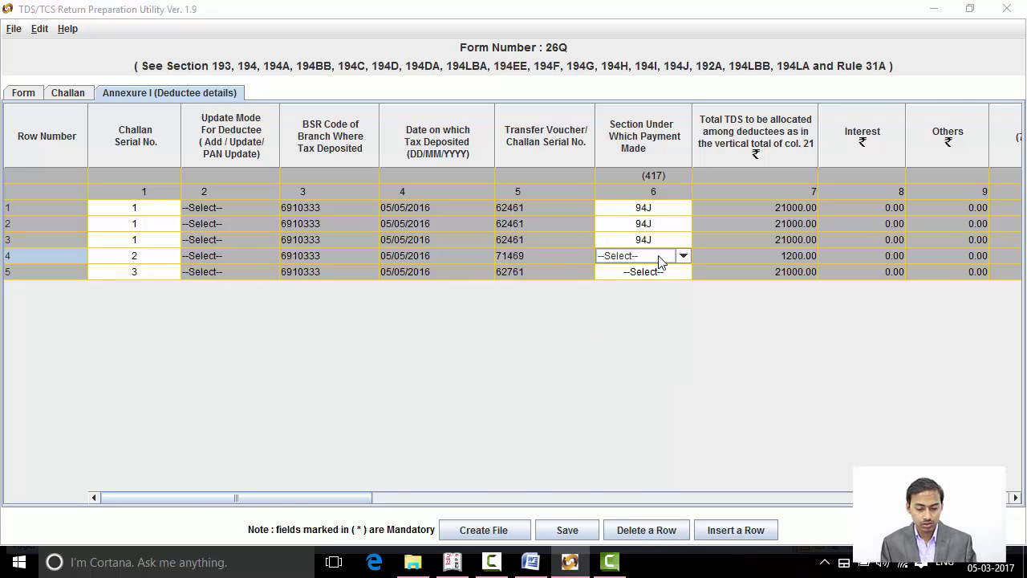
key(alt+Tab)
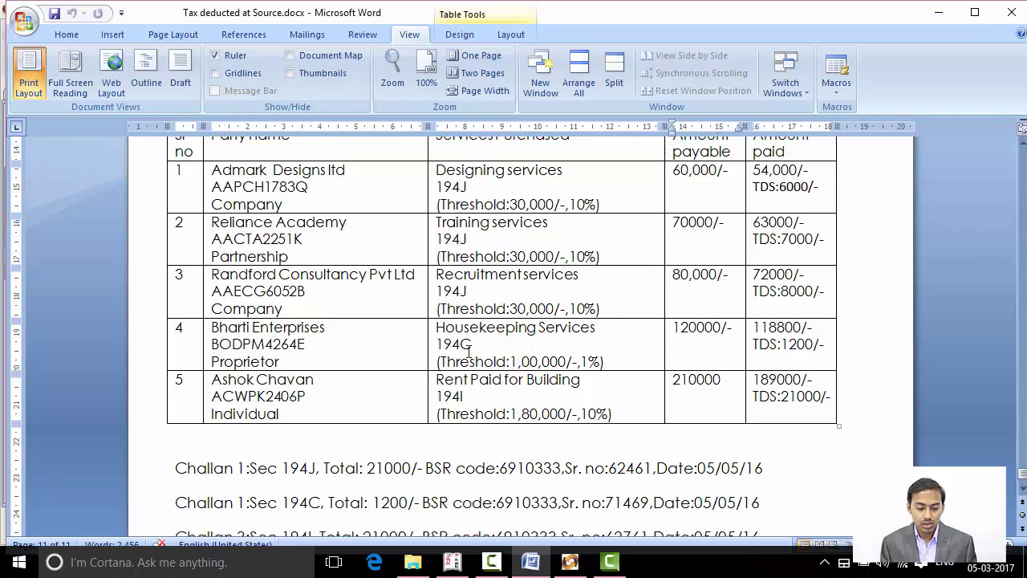
key(alt+Tab)
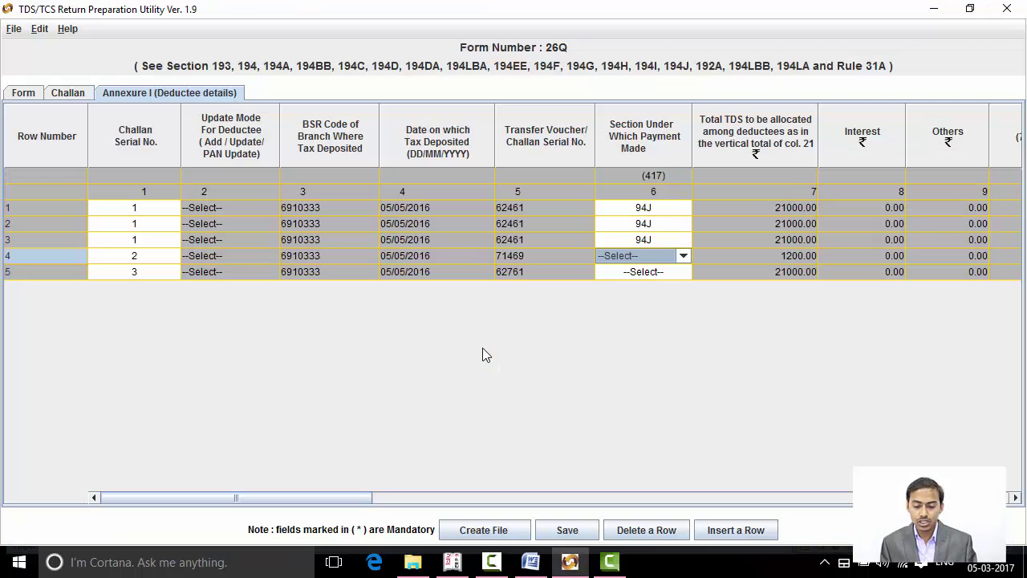
click(684, 255)
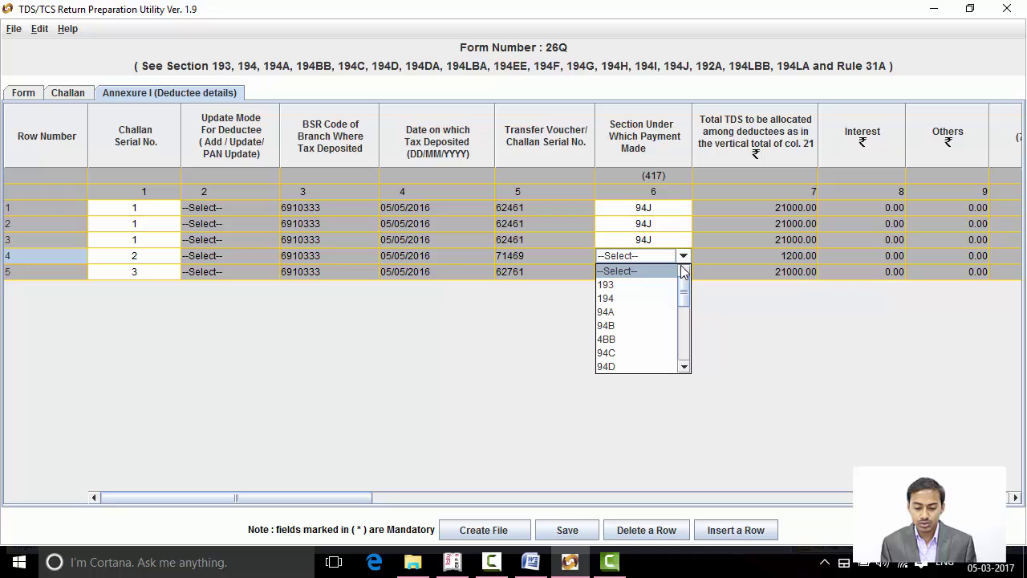
drag(681, 300, 680, 310)
click(624, 313)
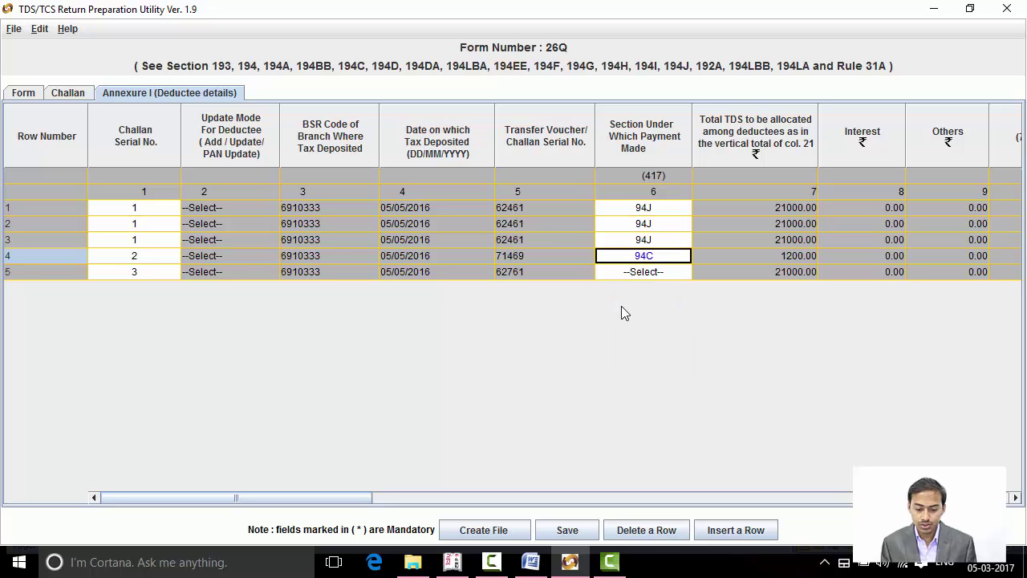
Check row 4's allocated TDS against the Word table, keep the prefilled Sr. No. and leave the Deductee Reference Number blank.
click(722, 255)
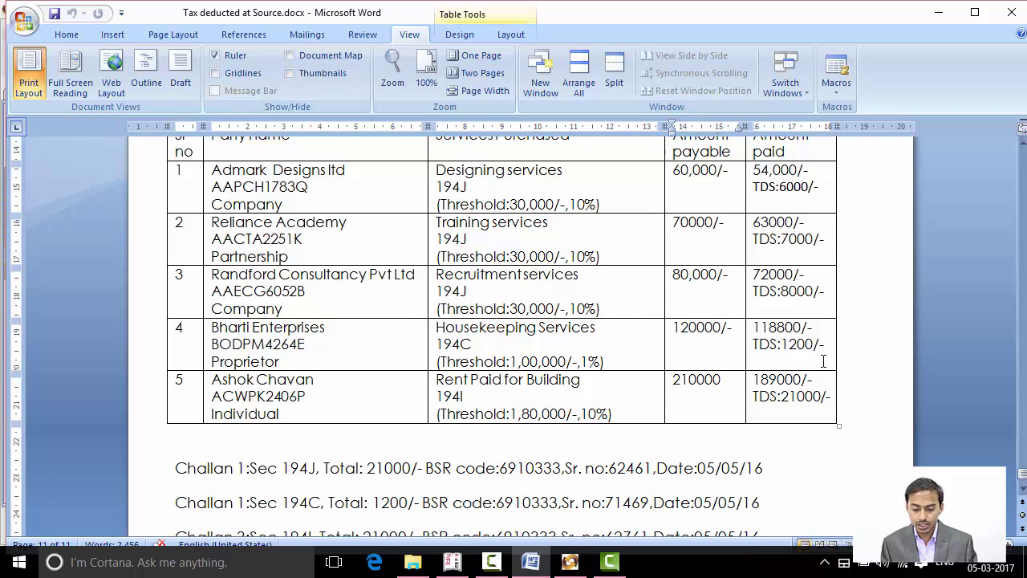
key(alt+Tab)
key(Tab)
key(Tab)
key(Tab)
key(Tab)
key(Tab)
key(Tab)
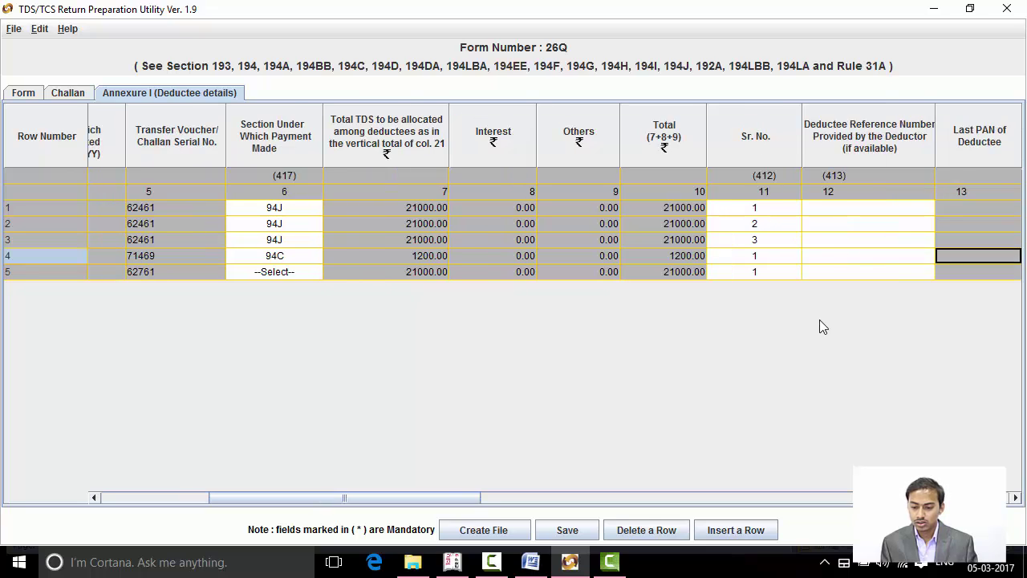
Copy the fourth party's PAN from the Word table into row 4's PAN of the Deductee.
key(Tab)
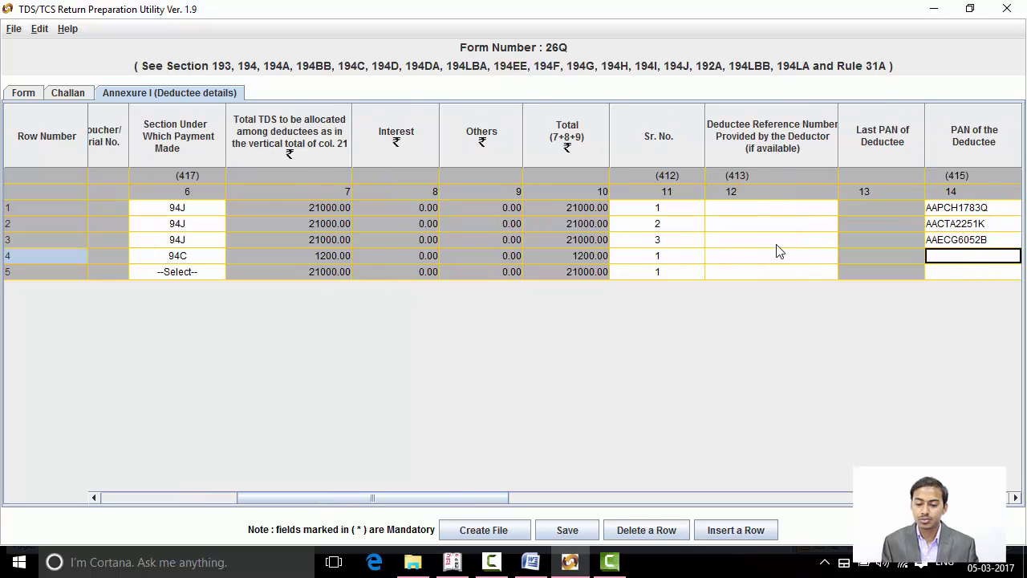
key(Tab)
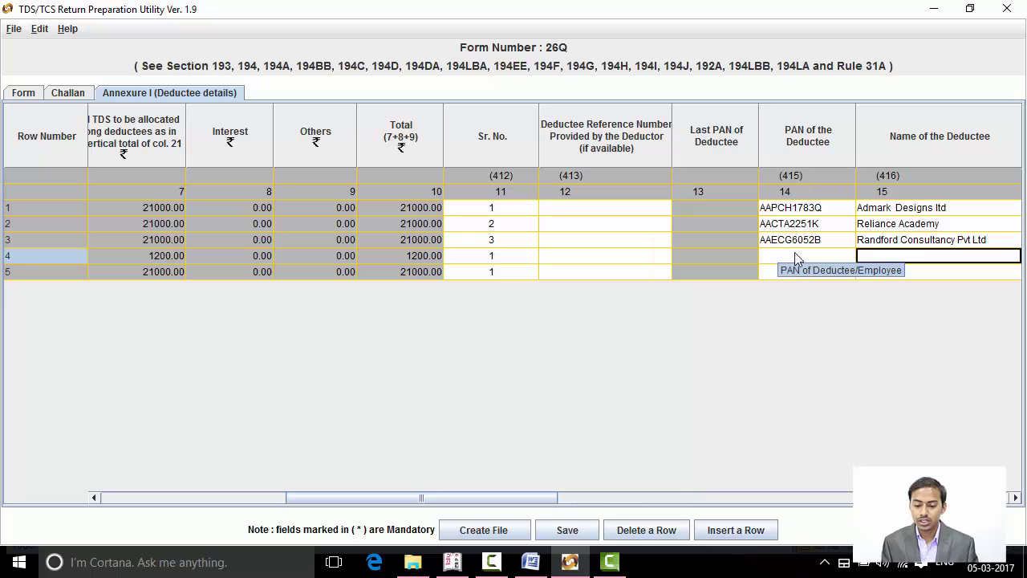
click(795, 256)
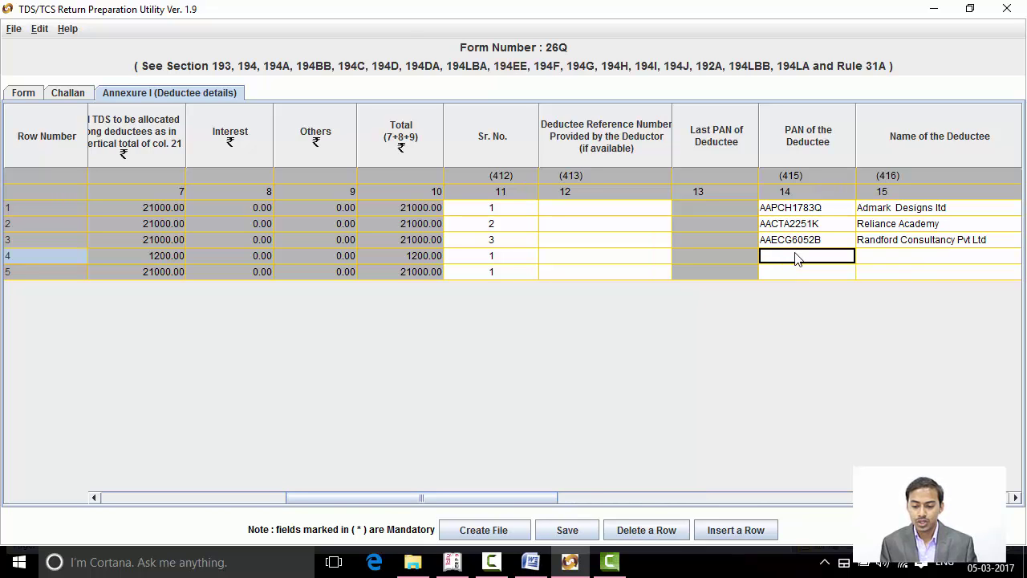
key(alt+Tab)
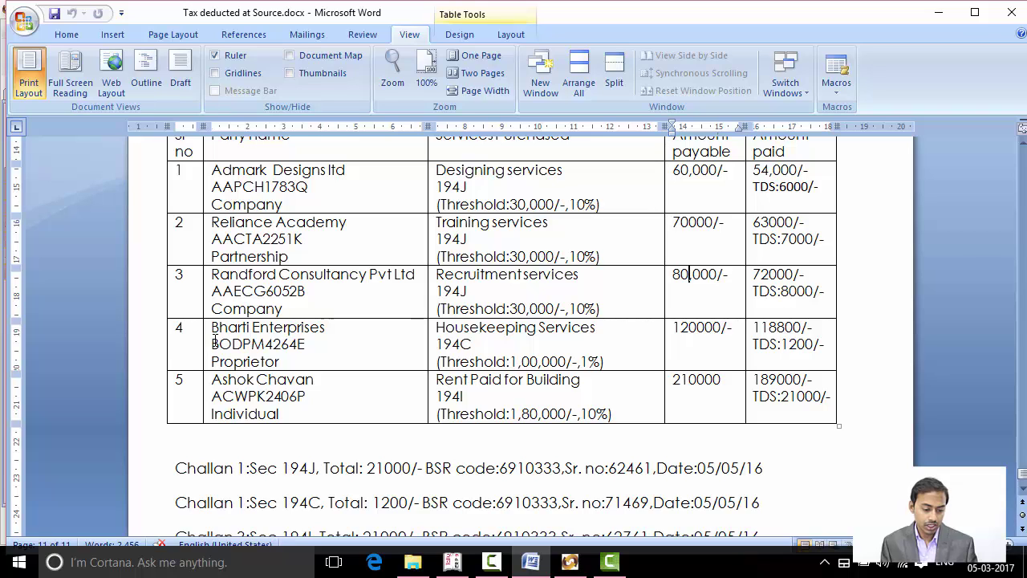
drag(213, 343, 309, 347)
key(ctrl+c)
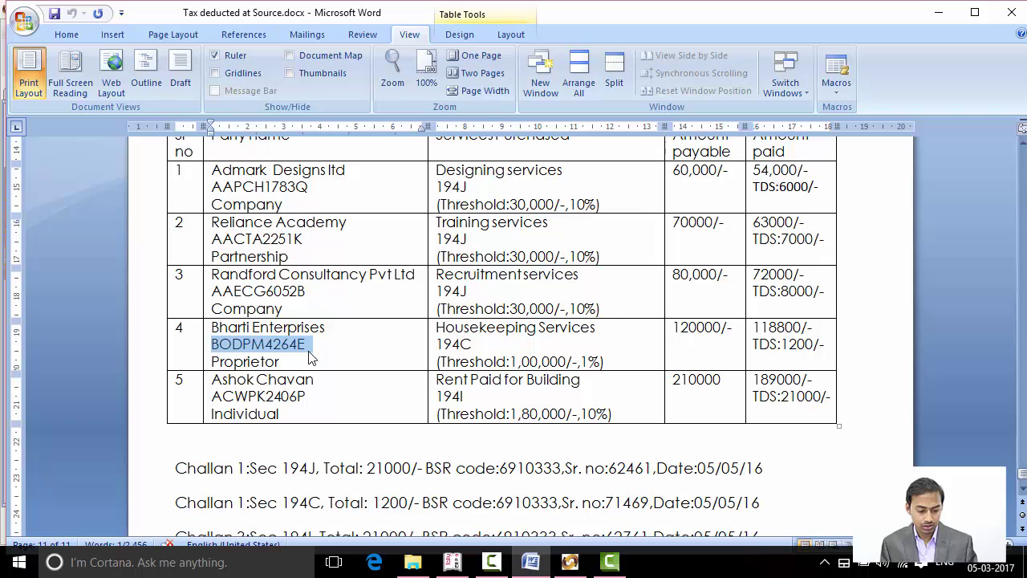
key(alt+Tab)
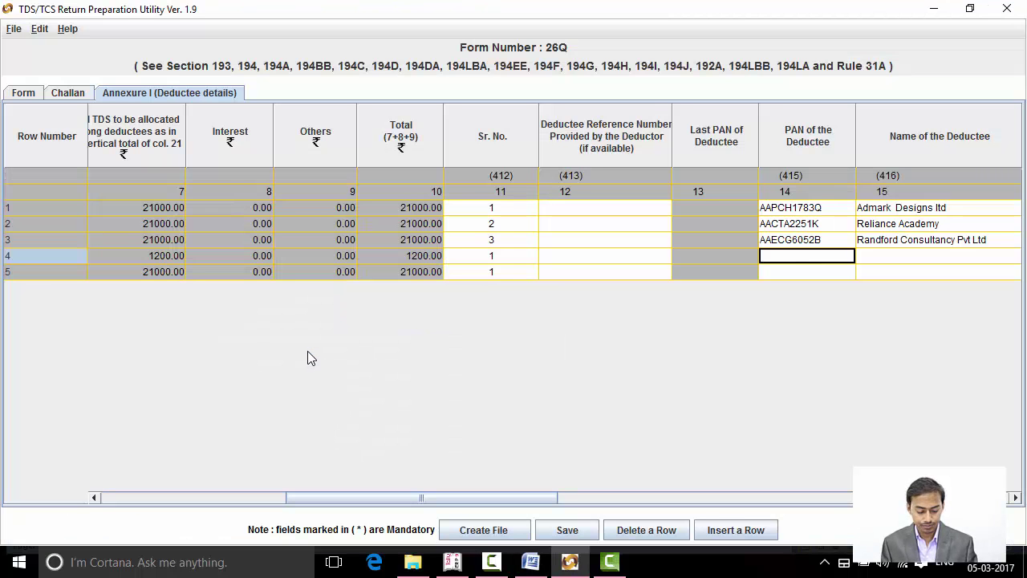
key(ctrl+v)
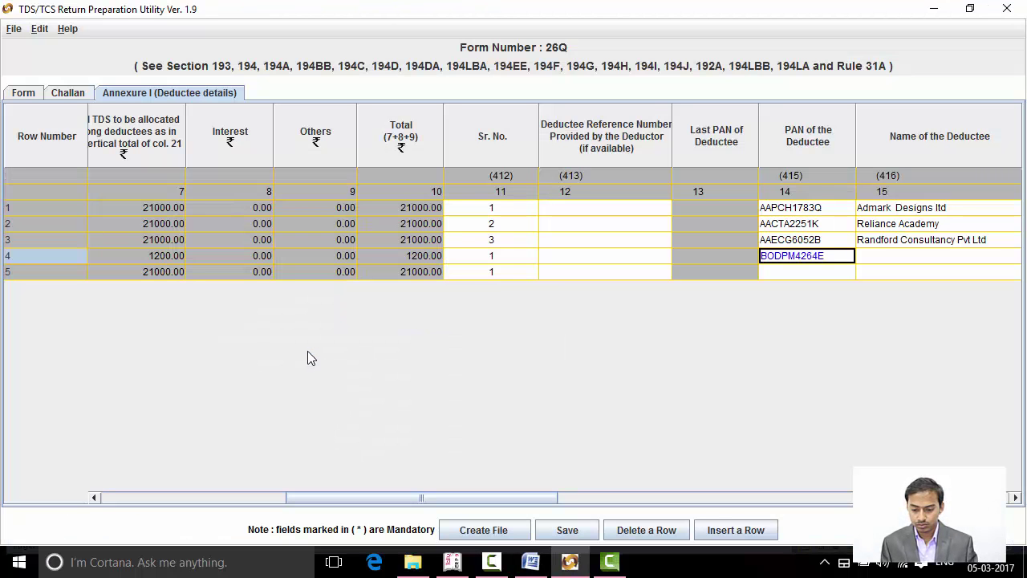
Copy Bharti Enterprises from the Word table into row 4's Name of the Deductee.
key(Tab)
key(alt+Tab)
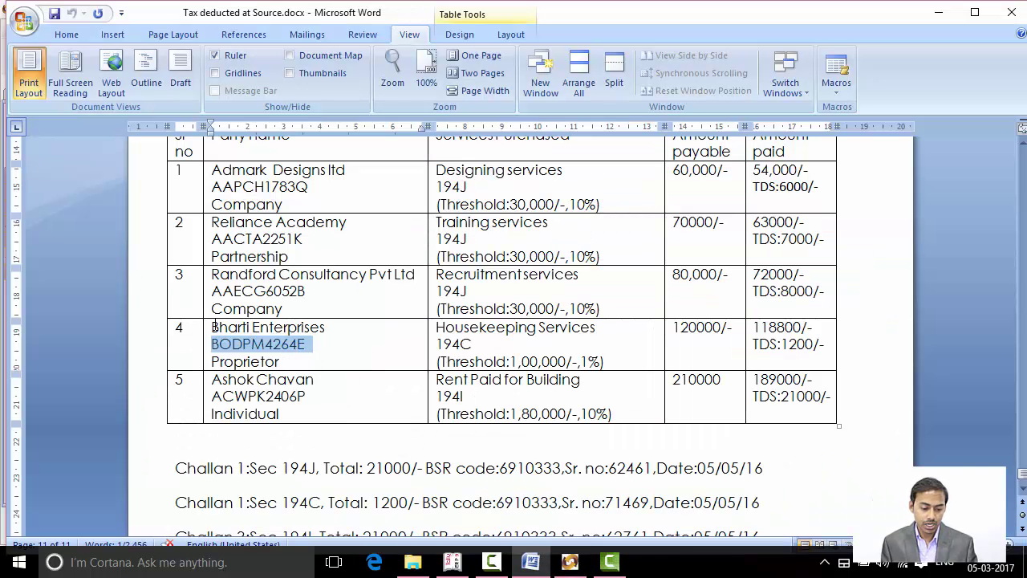
drag(212, 327, 294, 331)
key(ctrl+c)
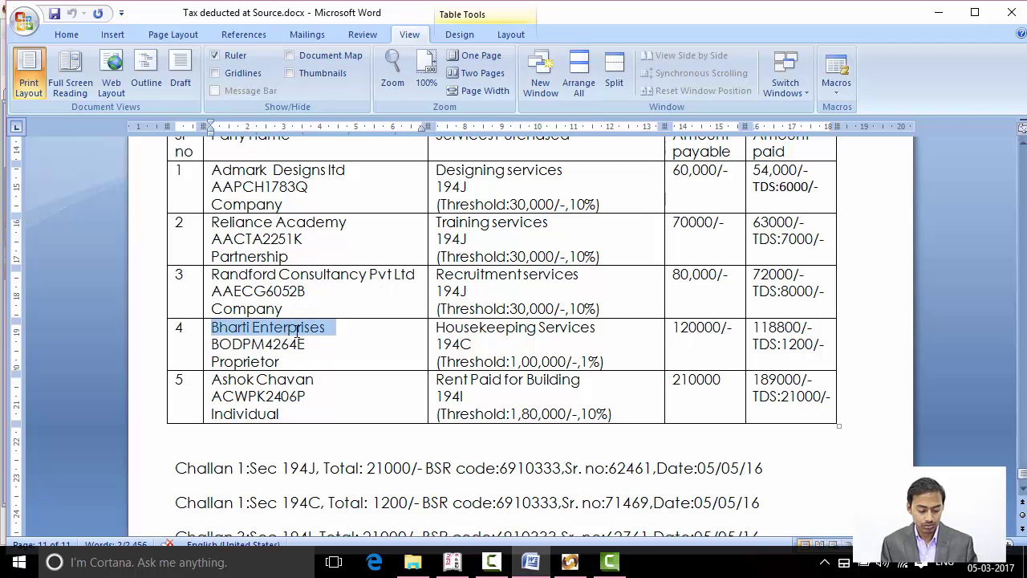
key(alt+Tab)
key(ctrl+v)
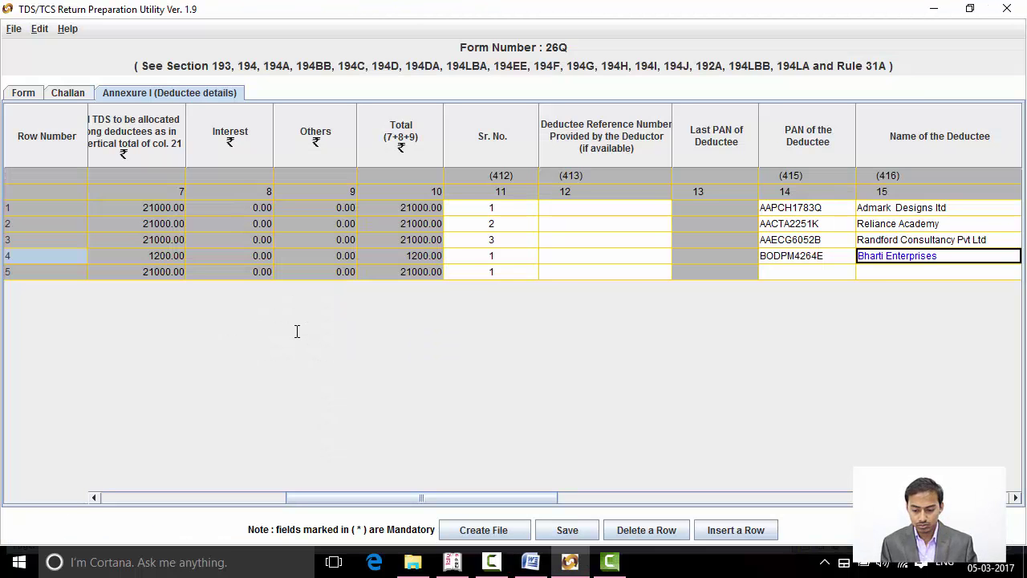
Enter 25/04/2016 as row 4's Date of Payment/Credit.
key(Tab)
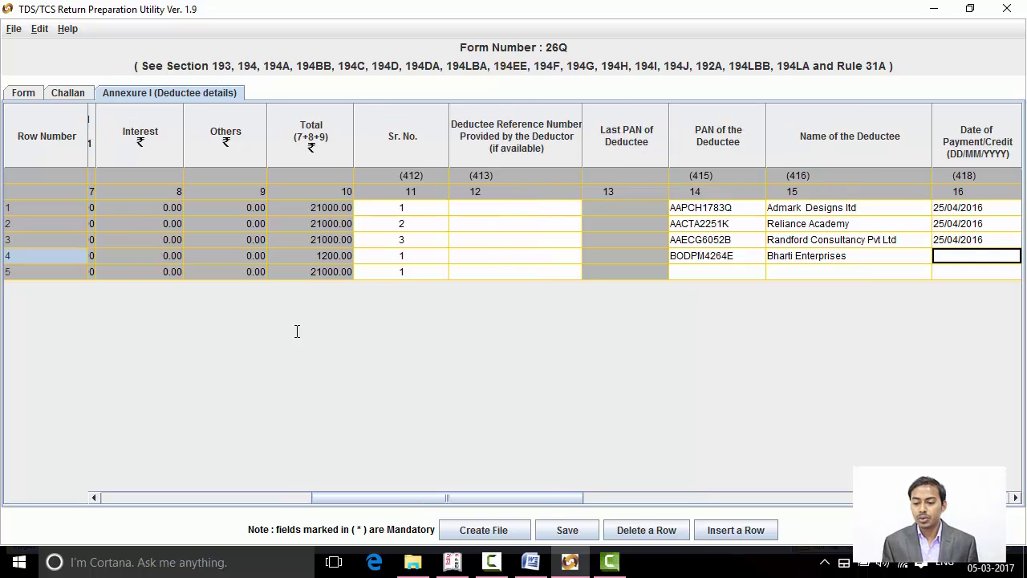
text(5)
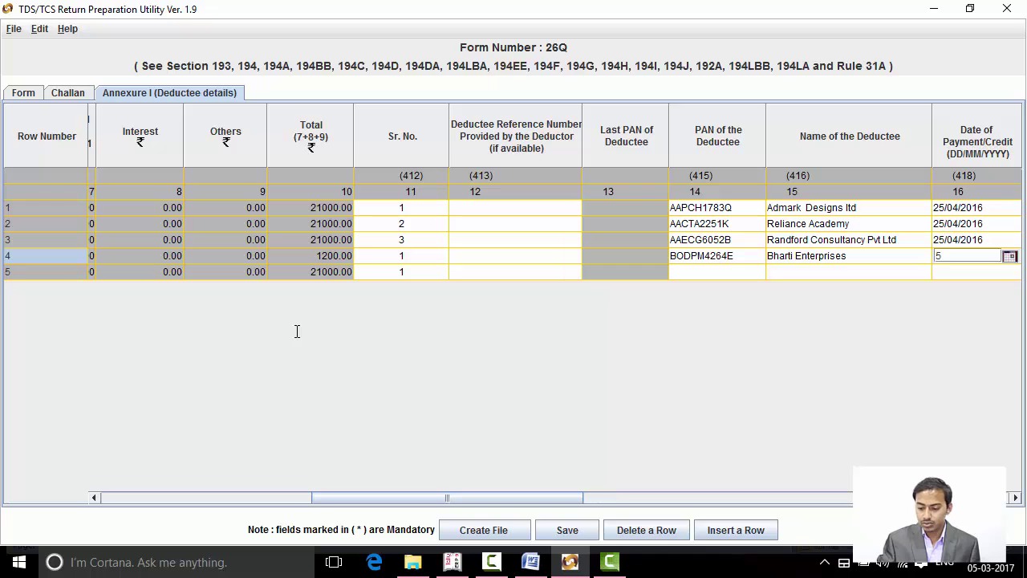
key(BackSpace)
text(25)
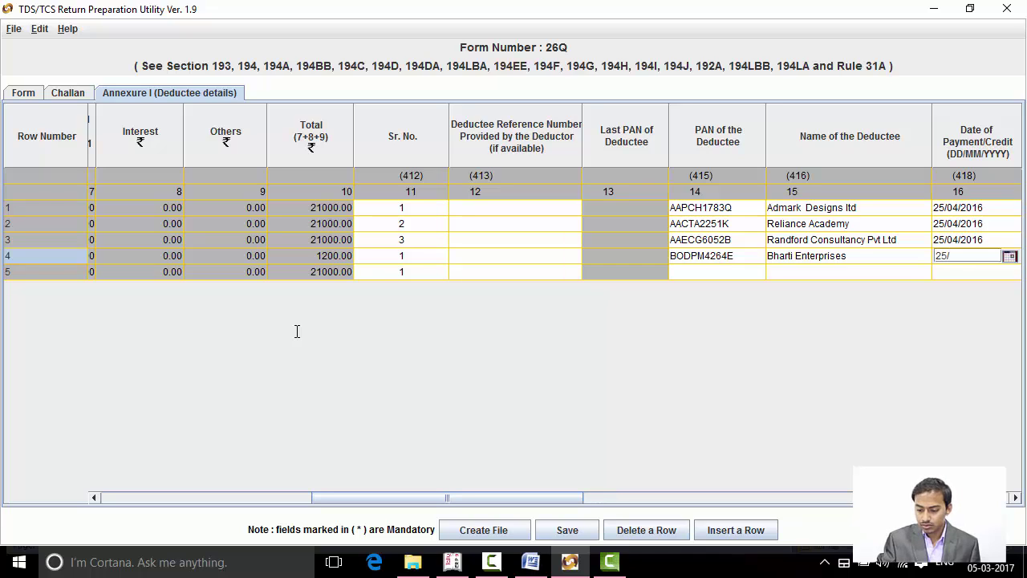
text(/04/)
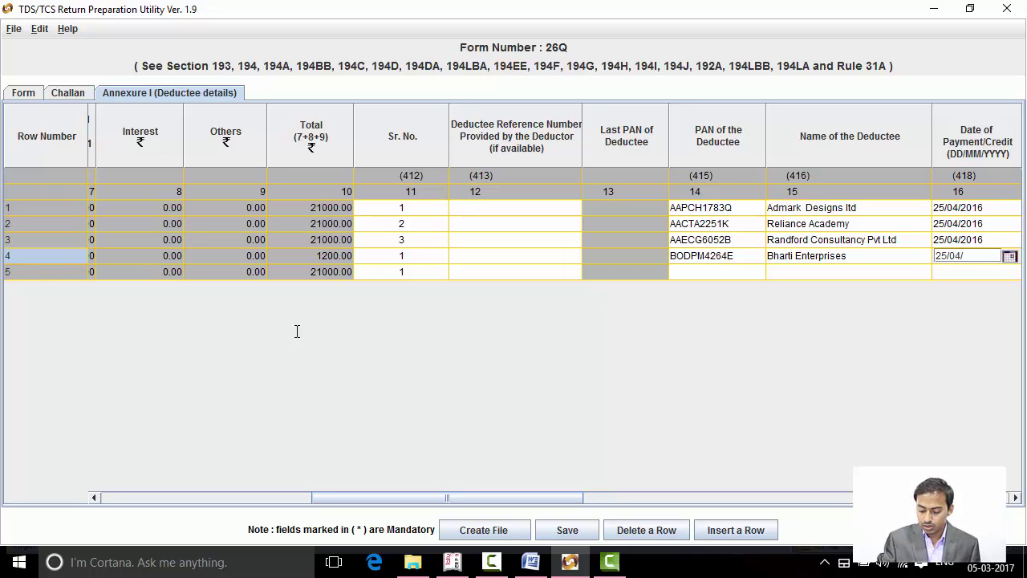
text(2016)
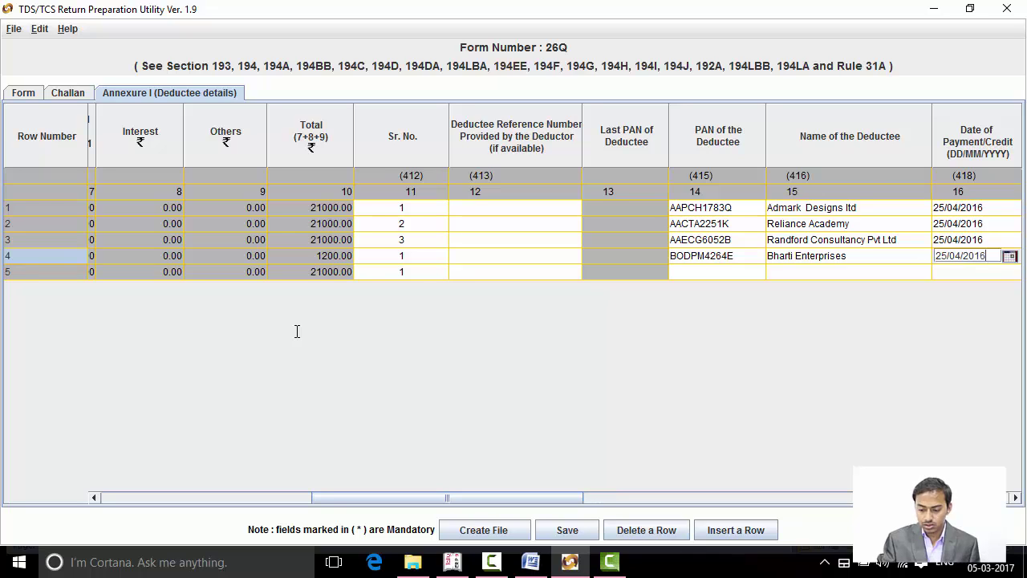
key(Tab)
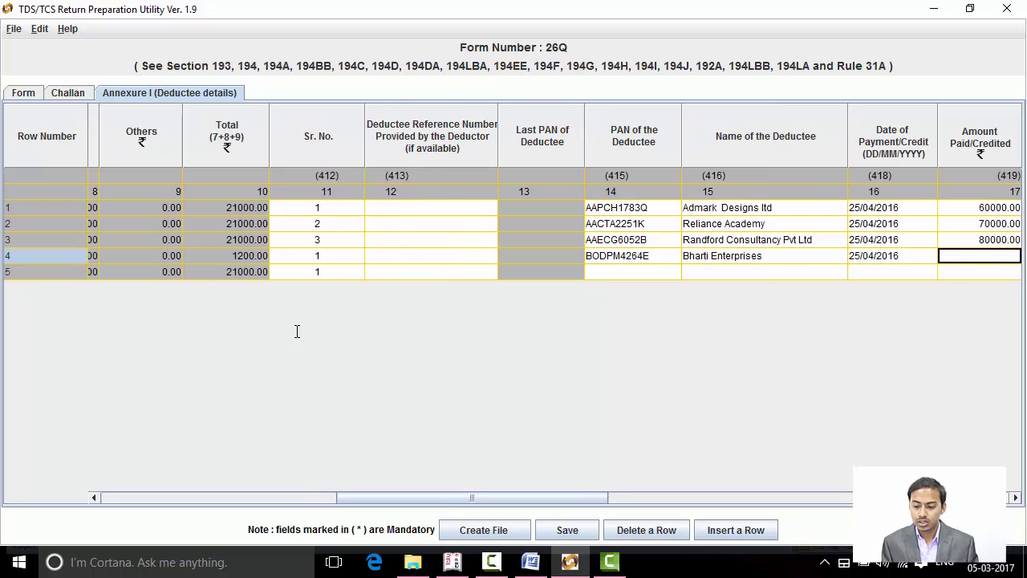
Look up the fourth party's amount payable in Word and enter 120000 as row 4's Amount Paid/Credited.
key(alt+Tab)
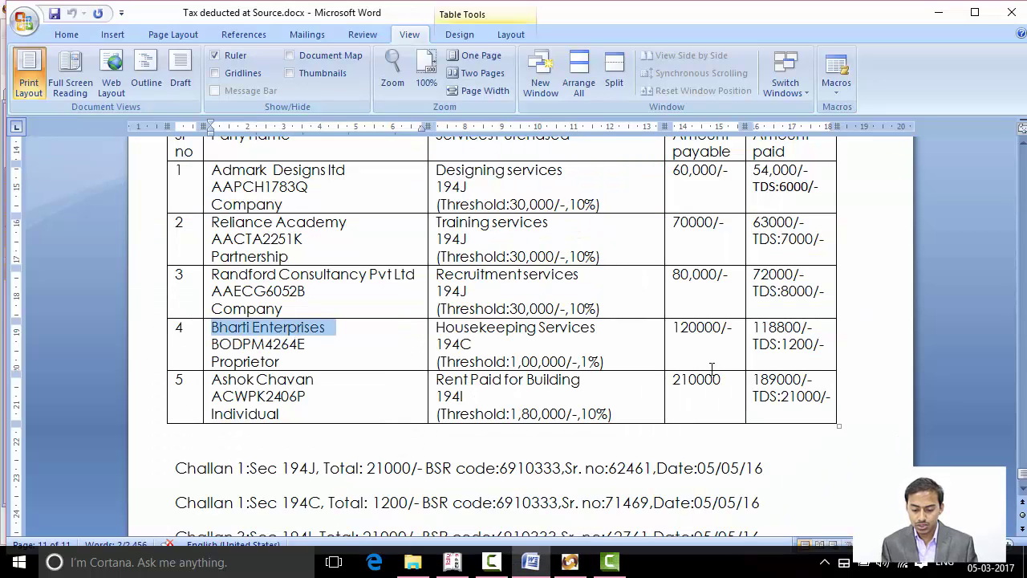
click(703, 329)
key(alt+Tab)
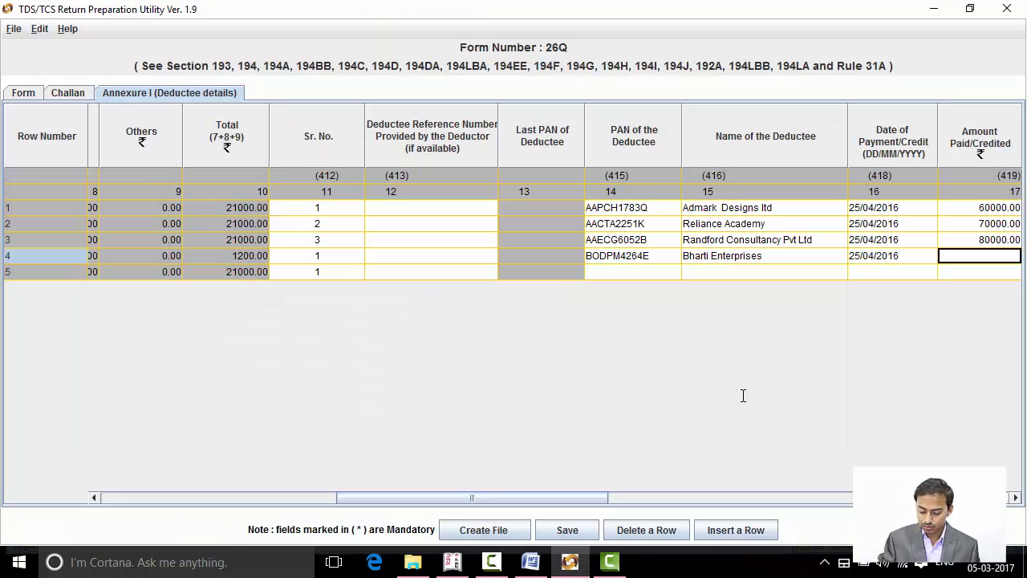
text(120000)
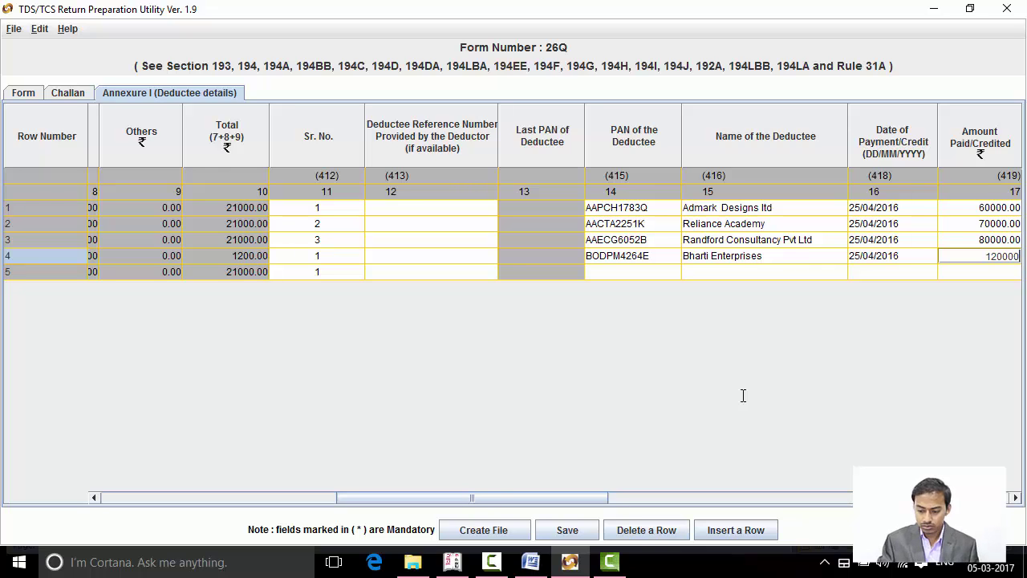
key(Tab)
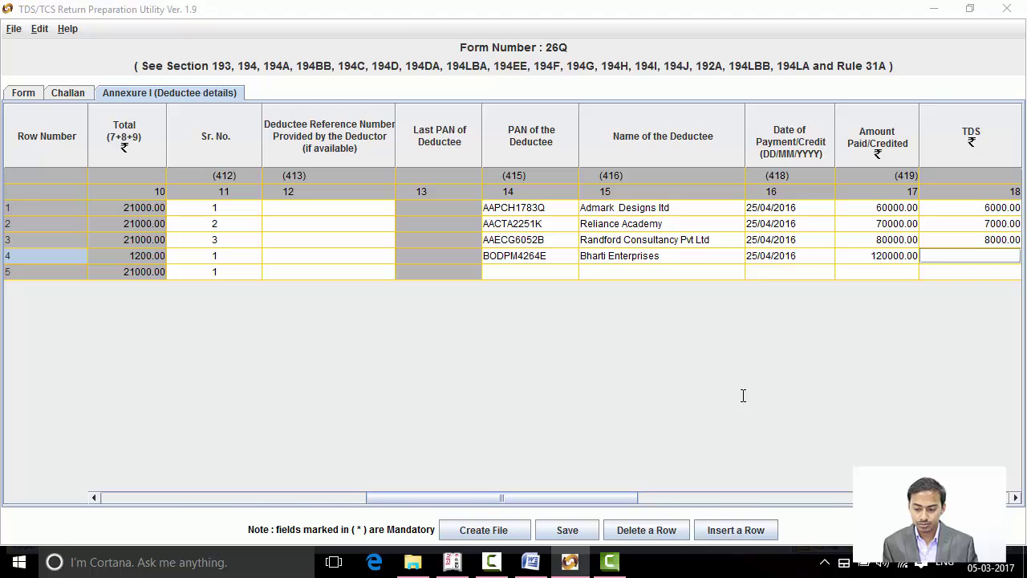
Look up the fourth party's TDS in Word and enter 1200 as row 4's TDS, with Surcharge and Education Cess at 0.00.
key(alt+Tab)
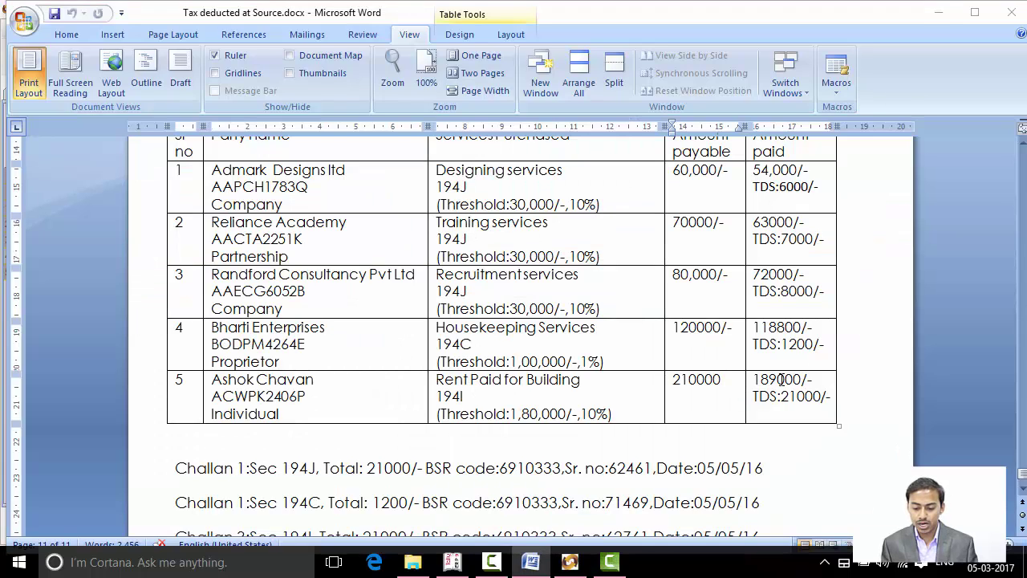
key(alt+Tab)
text(1200)
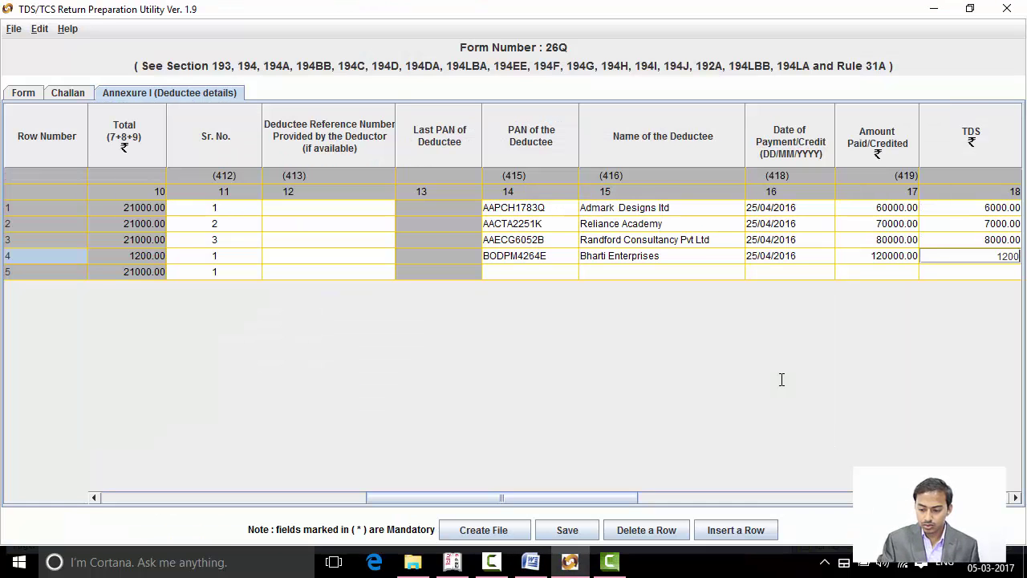
key(Tab)
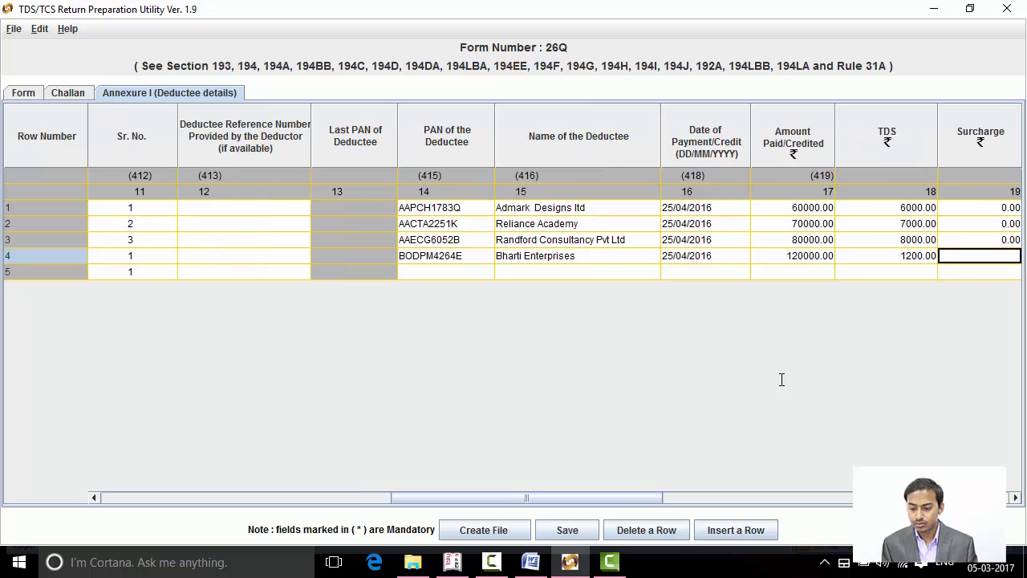
key(Tab)
key(Tab)
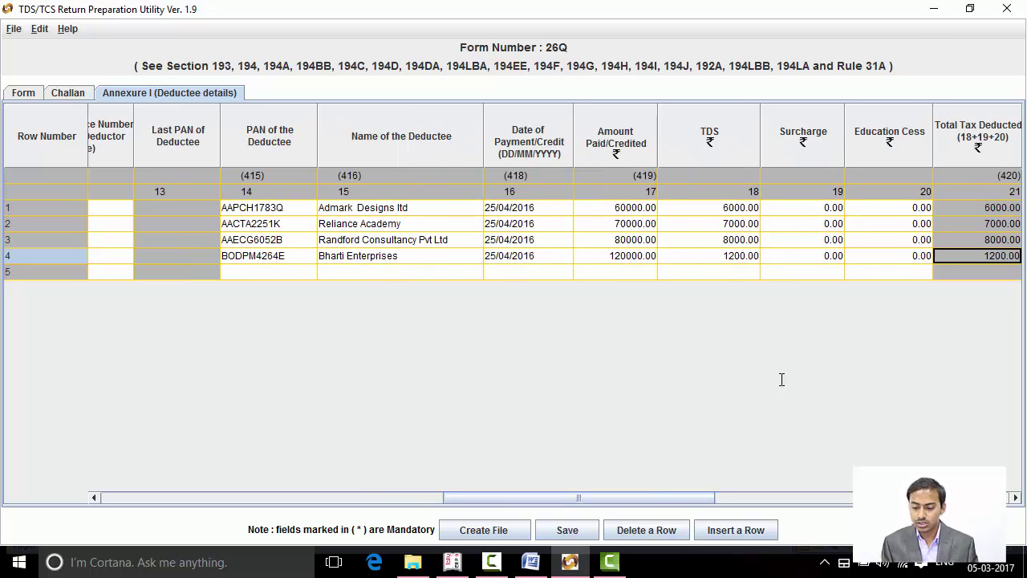
Keep 1200.00 as row 4's Total Tax Deposited and check it against the Section 194C challan in Word.
key(Tab)
key(Tab)
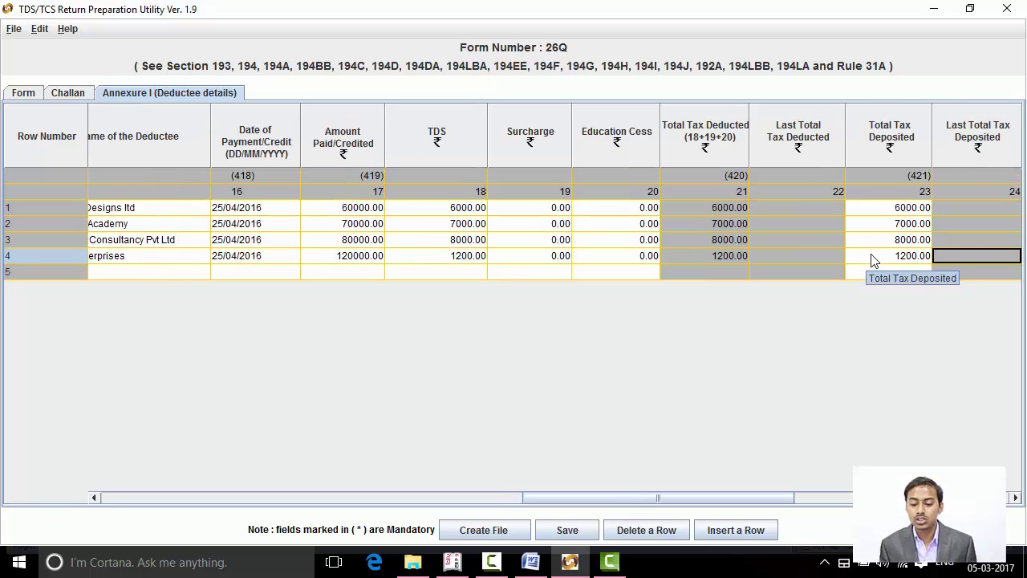
key(alt+Tab)
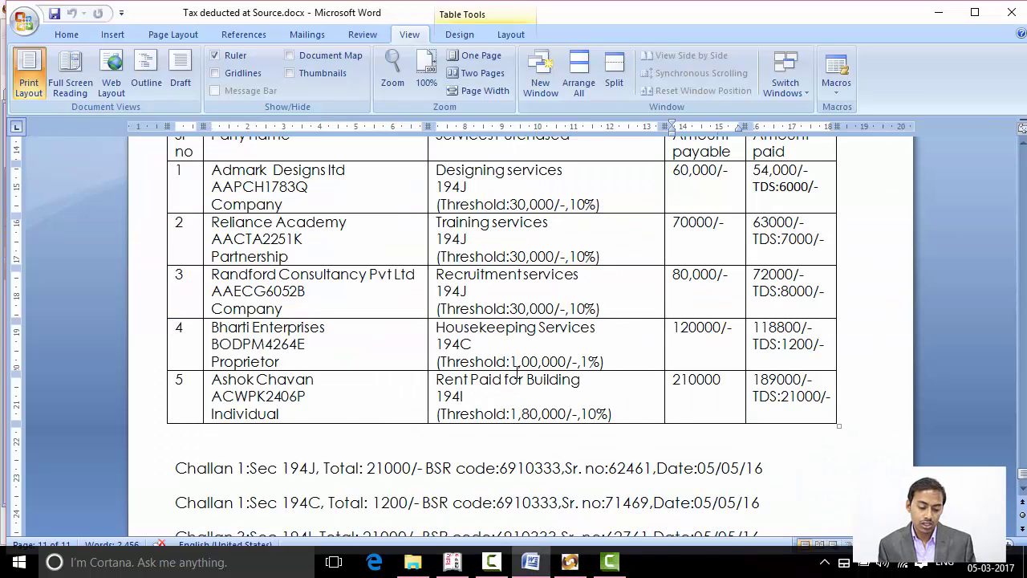
scroll(486, 375, down, 1)
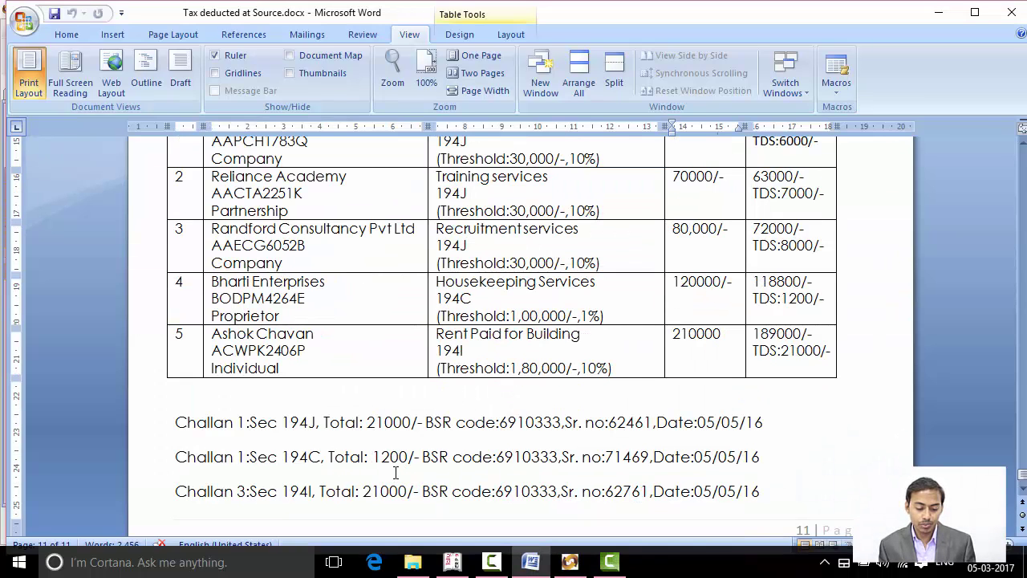
key(alt+Tab)
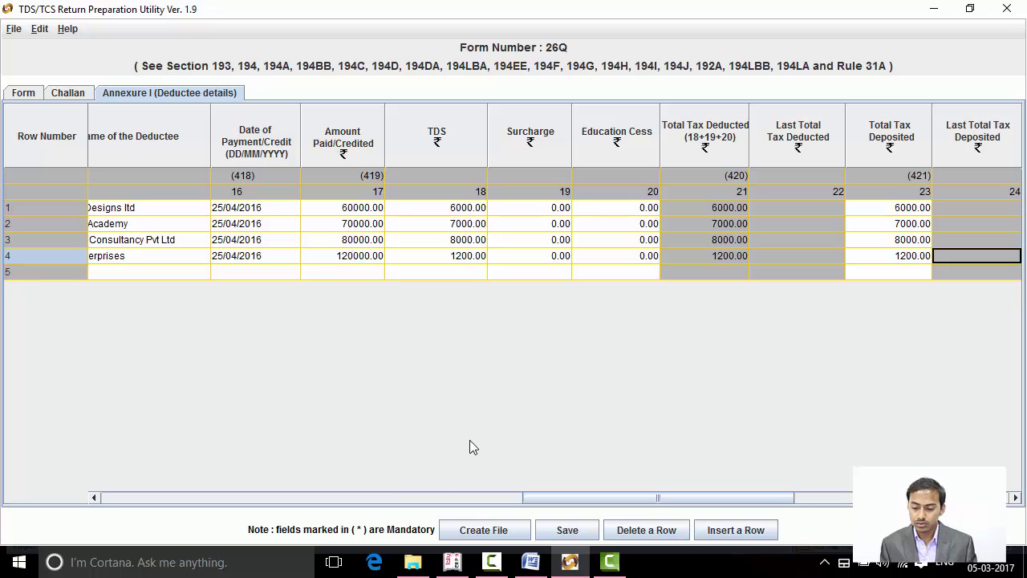
Enter 25/04/2016 as row 4's Date of Deduction.
key(Tab)
key(Tab)
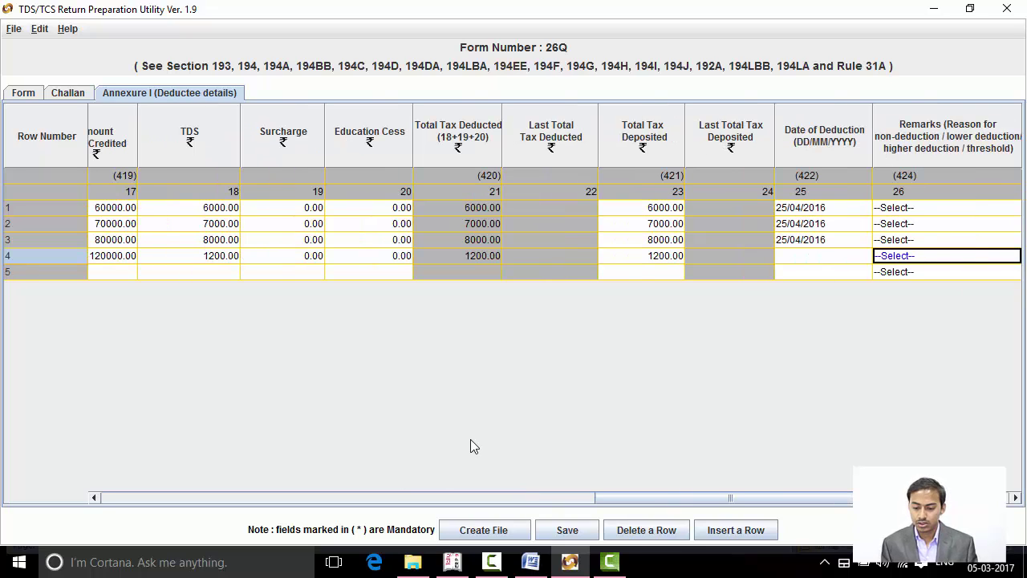
click(810, 259)
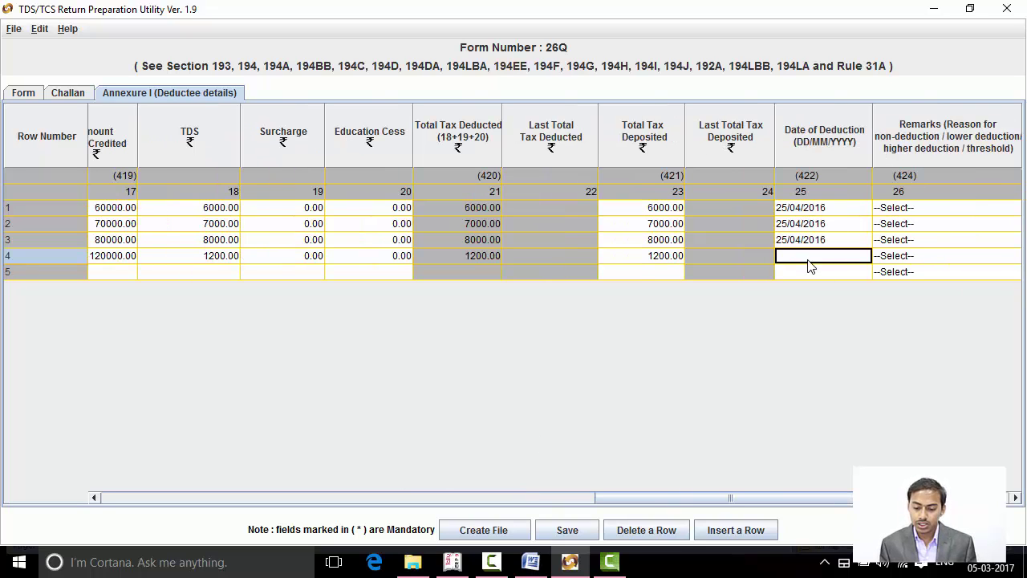
text(4)
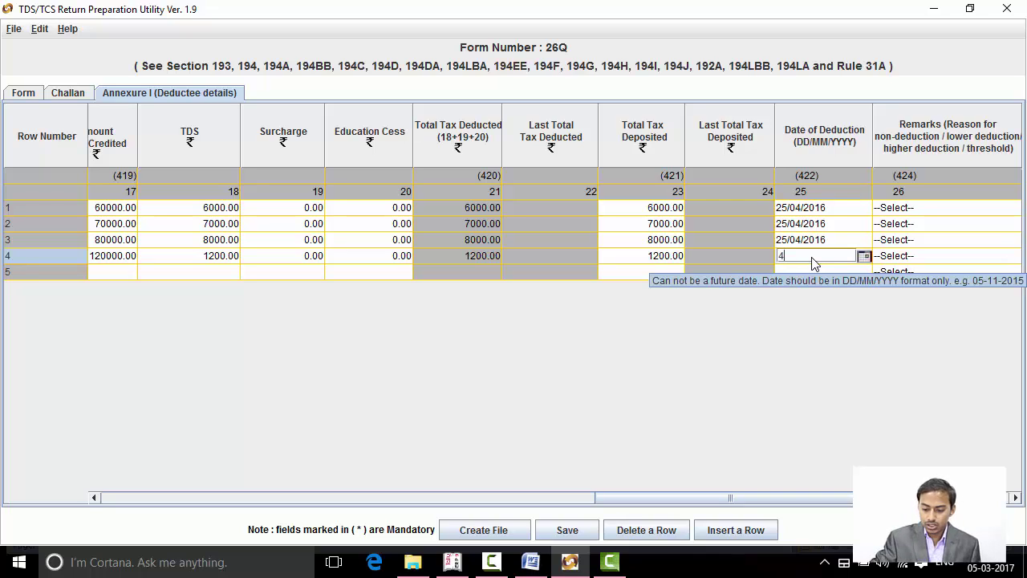
text(5/)
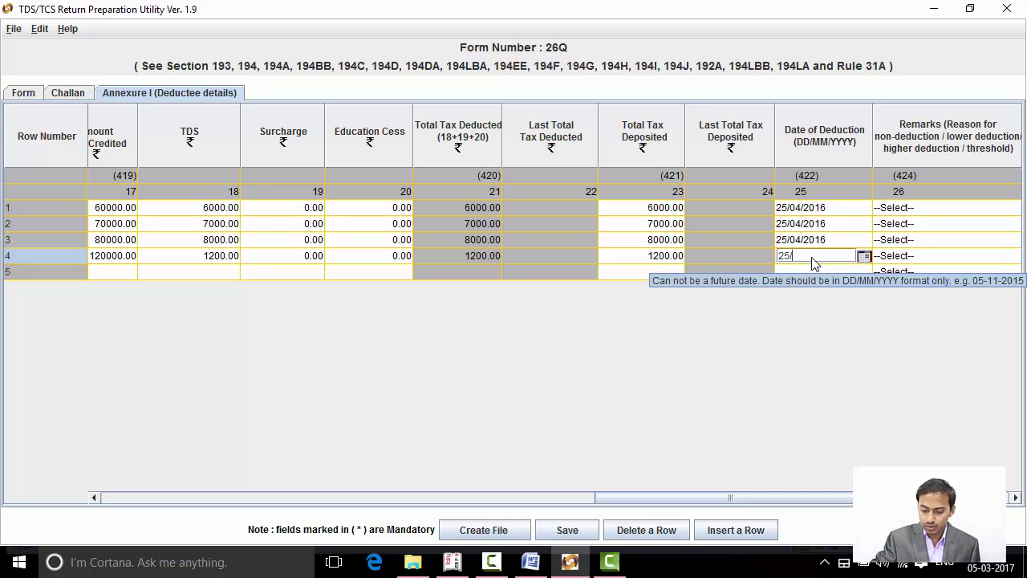
text(04/2016)
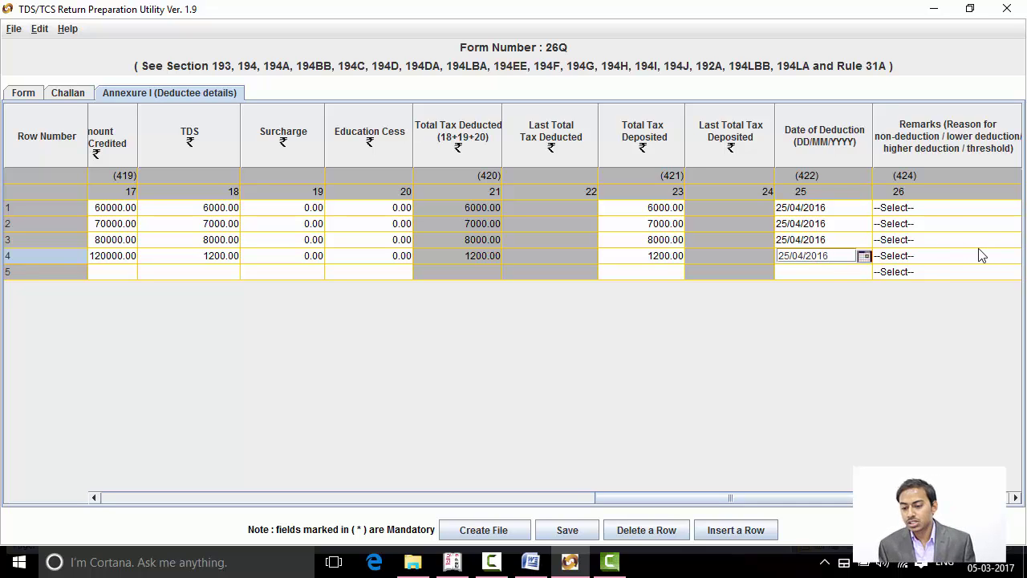
Set row 4's Deductee Code to 02 without choosing a remark, and check the fourth party's entity type in Word.
key(Tab)
key(Tab)
text(02)
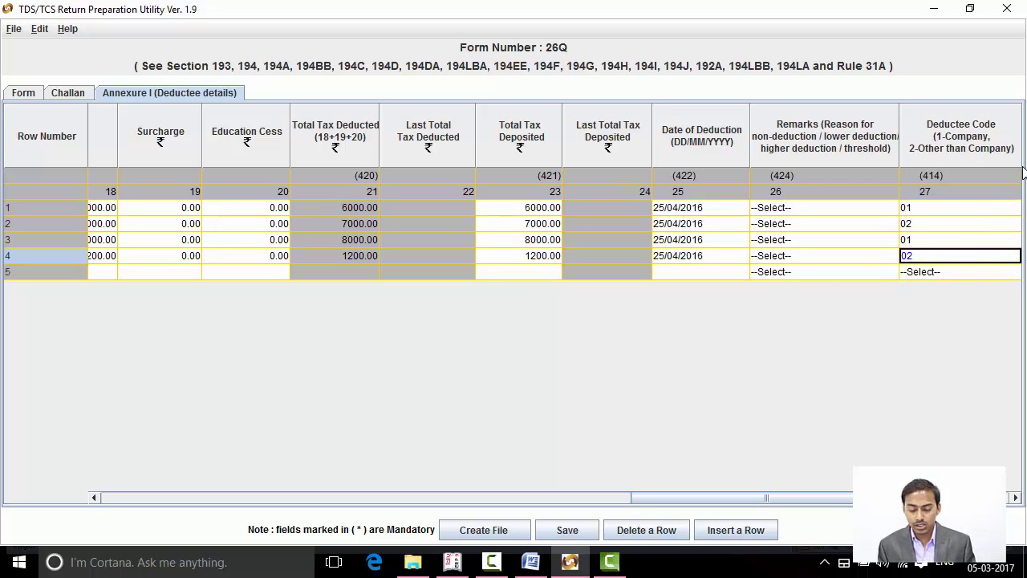
key(alt+Tab)
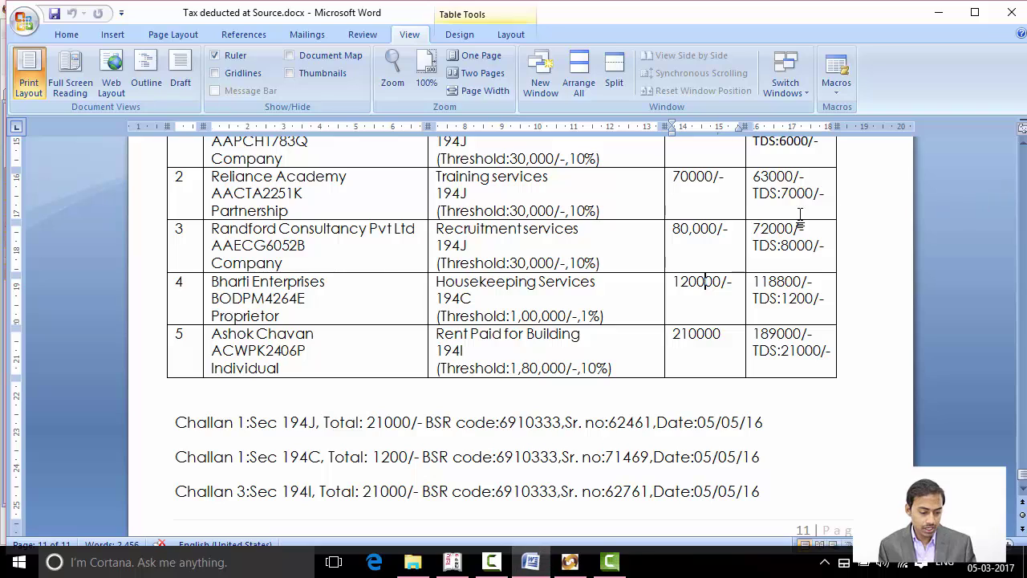
click(349, 311)
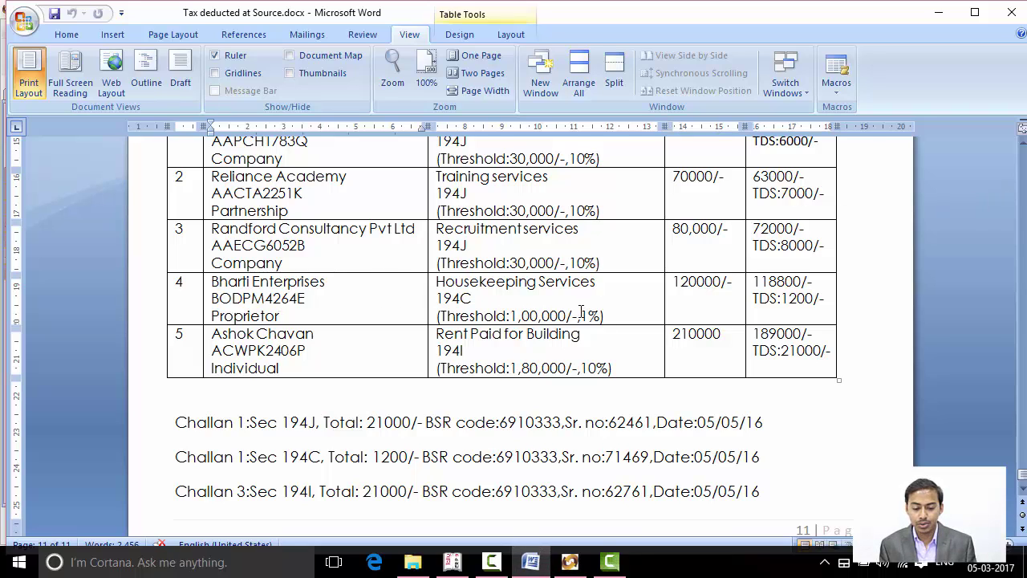
key(alt+Tab)
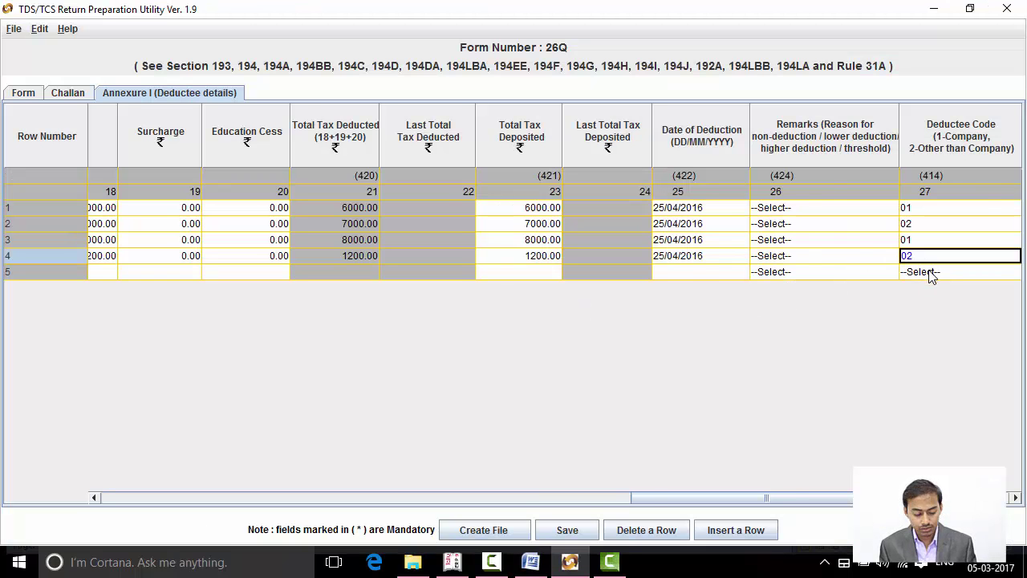
Look up the fourth party's TDS percentage in Word and enter 1 as row 4's Rate at which Tax deducted.
key(Tab)
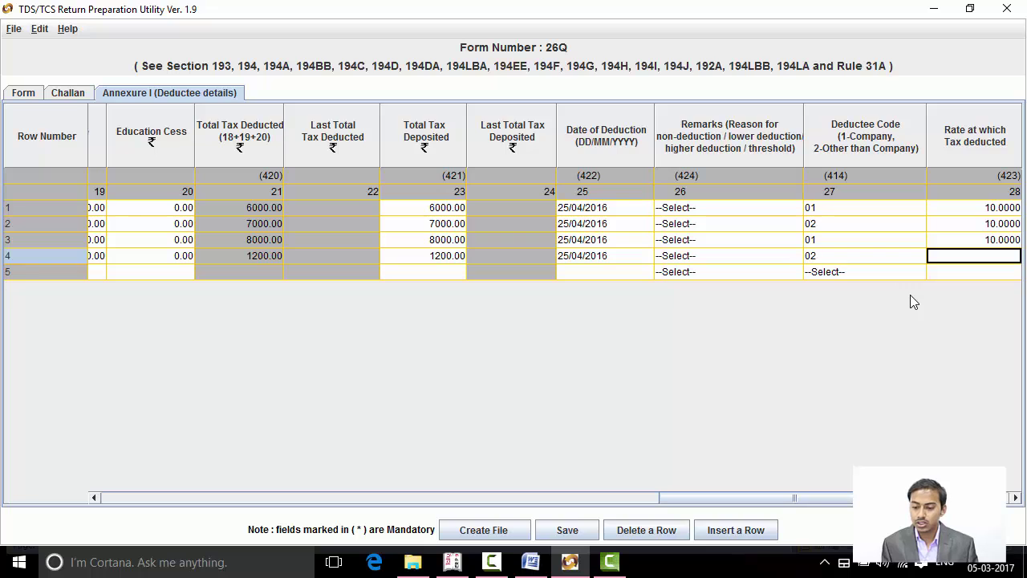
key(alt+Tab)
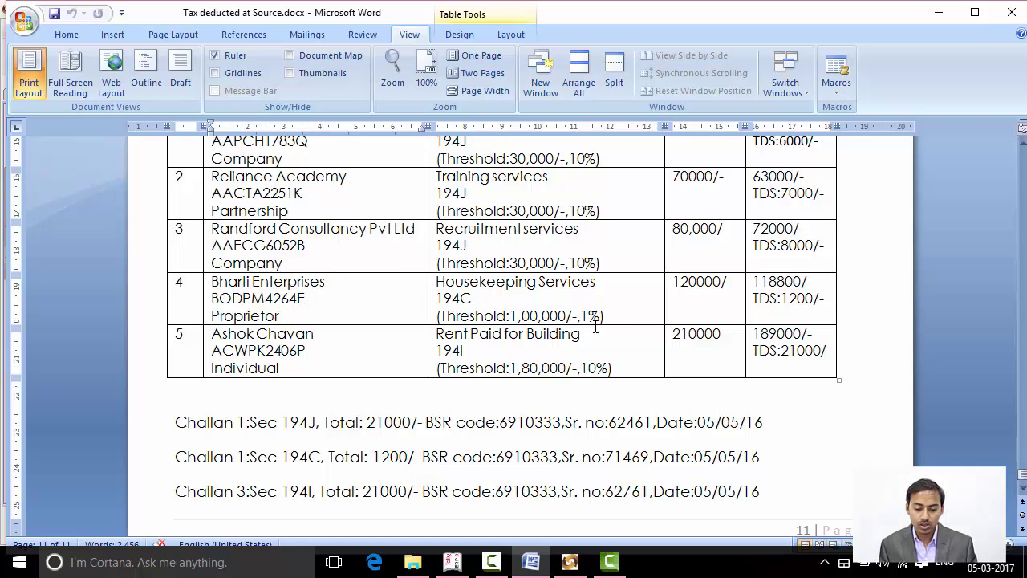
key(alt+Tab)
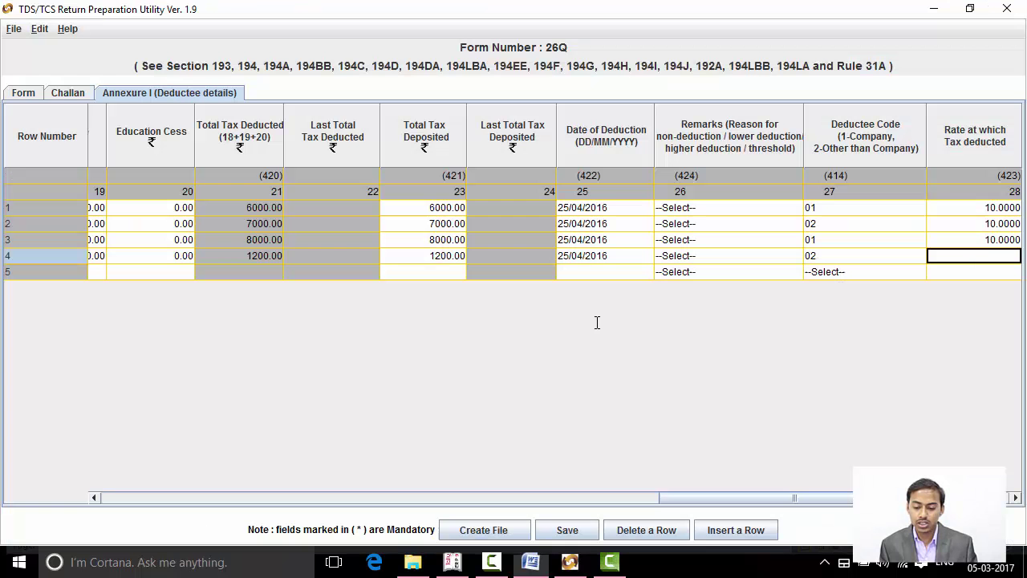
text(1)
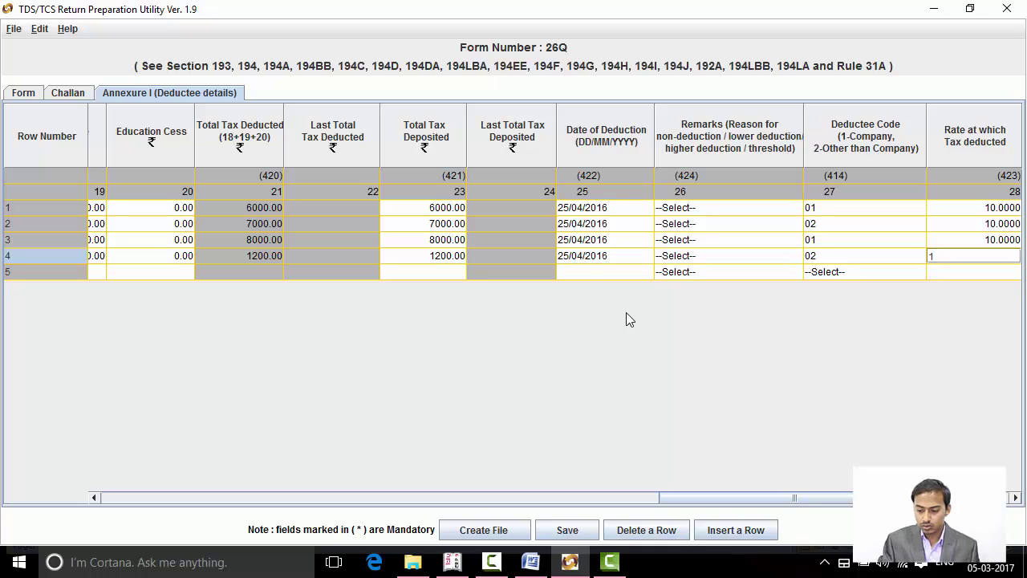
key(Tab)
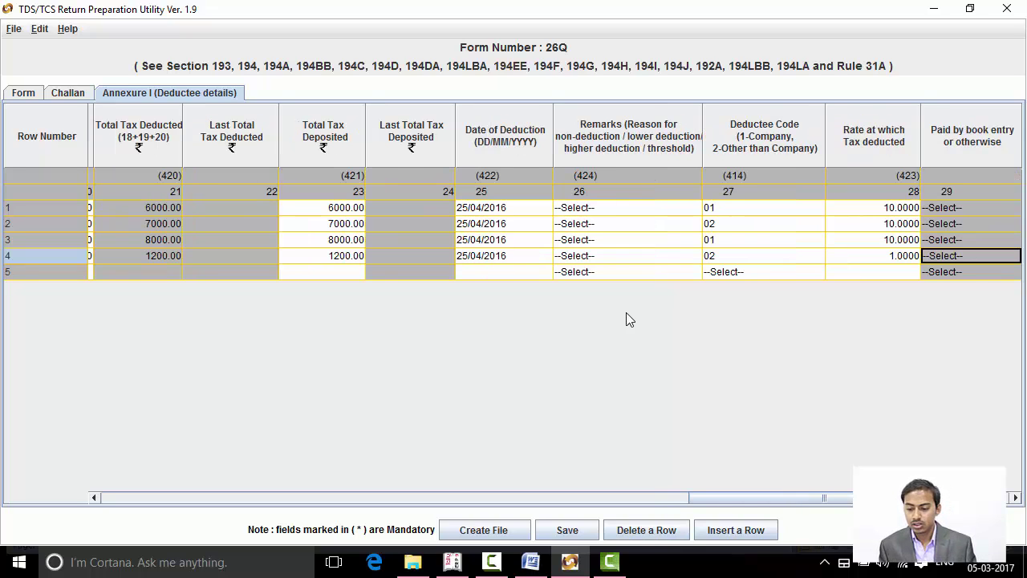
key(Tab)
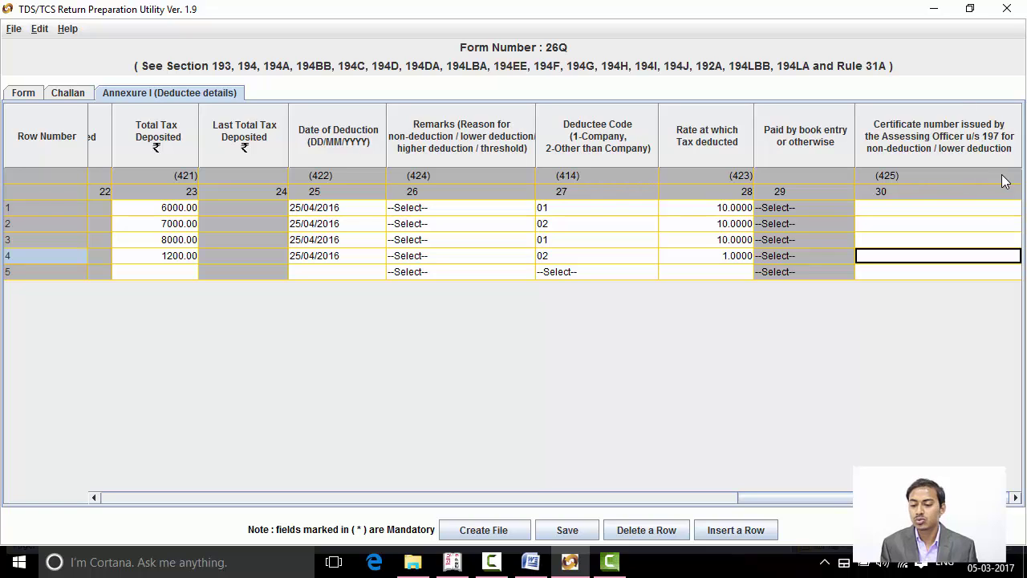
Leave row 4's certificate number blank, check the fifth party's section in Word, and set row 5's Section Under Which Payment Made to 4IB.
key(Tab)
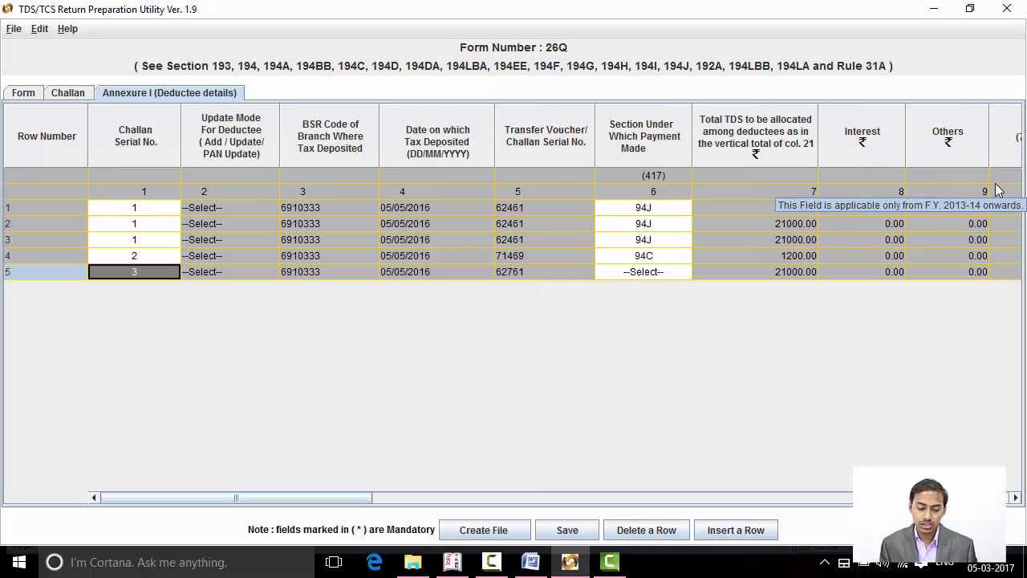
key(Tab)
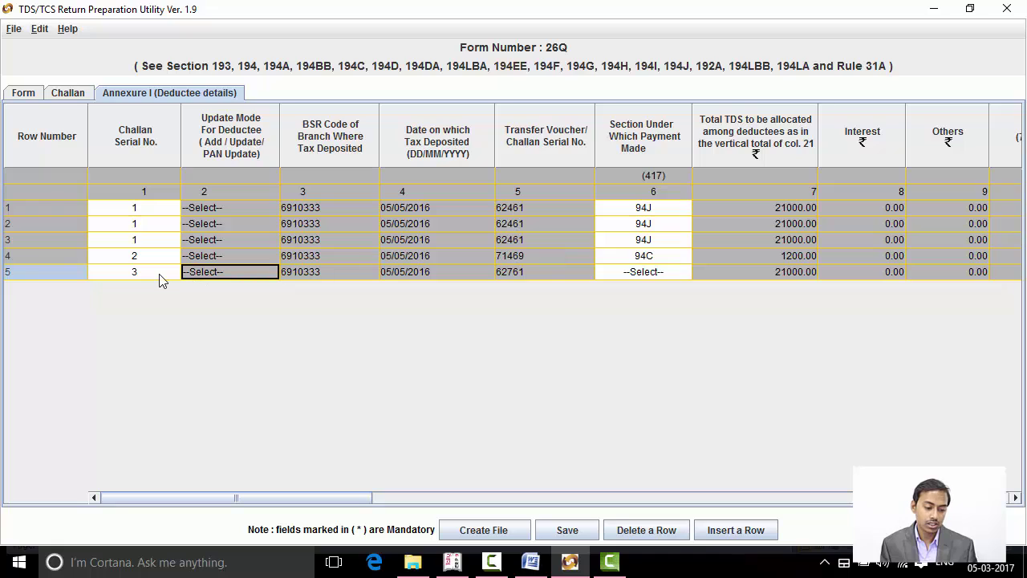
click(661, 274)
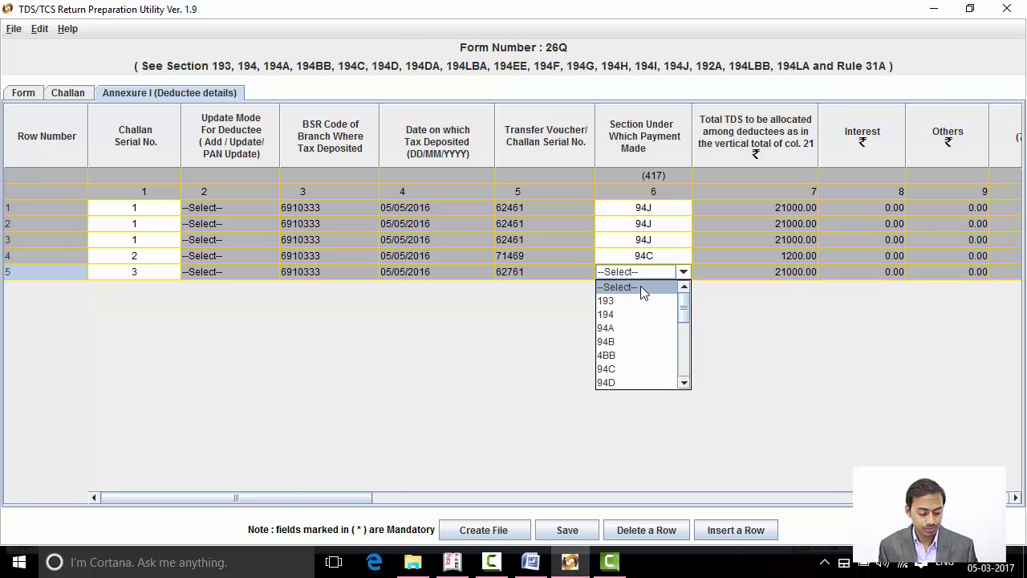
key(alt+Tab)
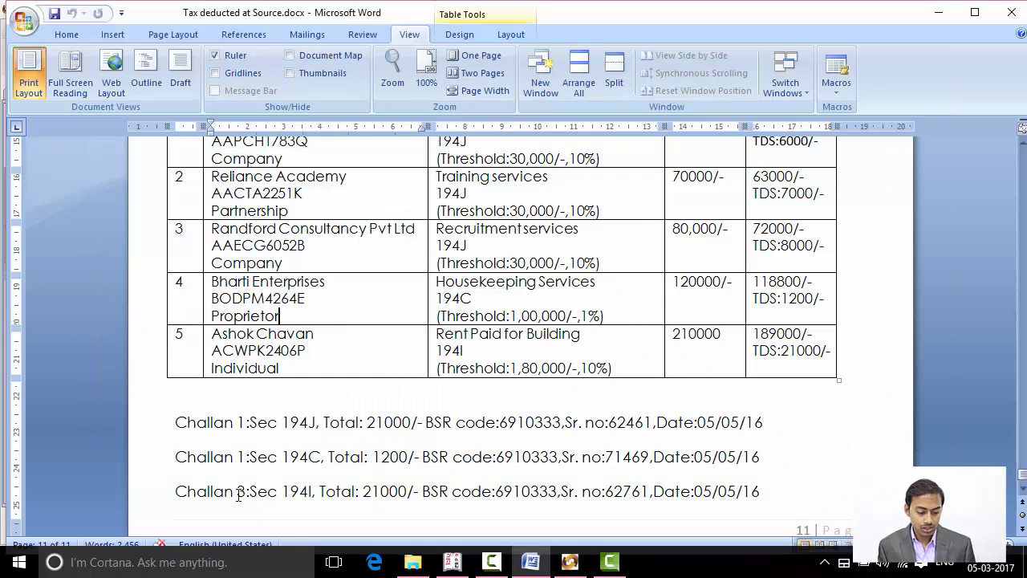
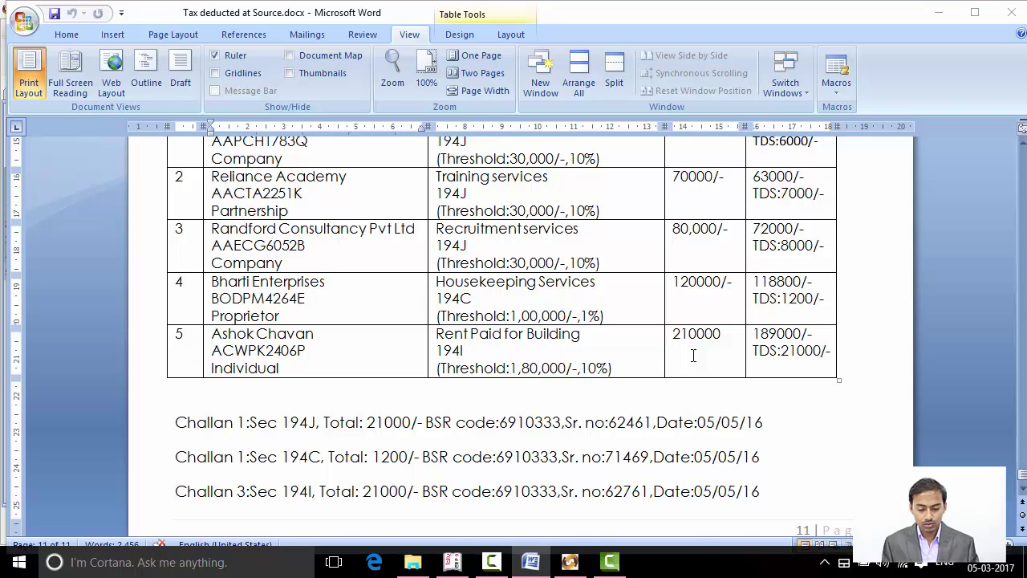
key(alt+Tab)
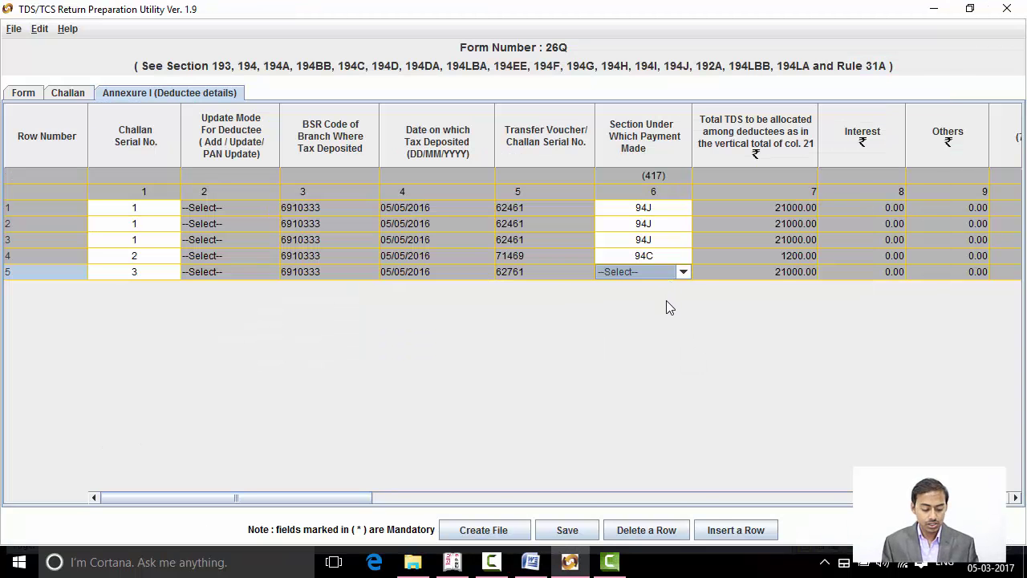
key(alt+Tab)
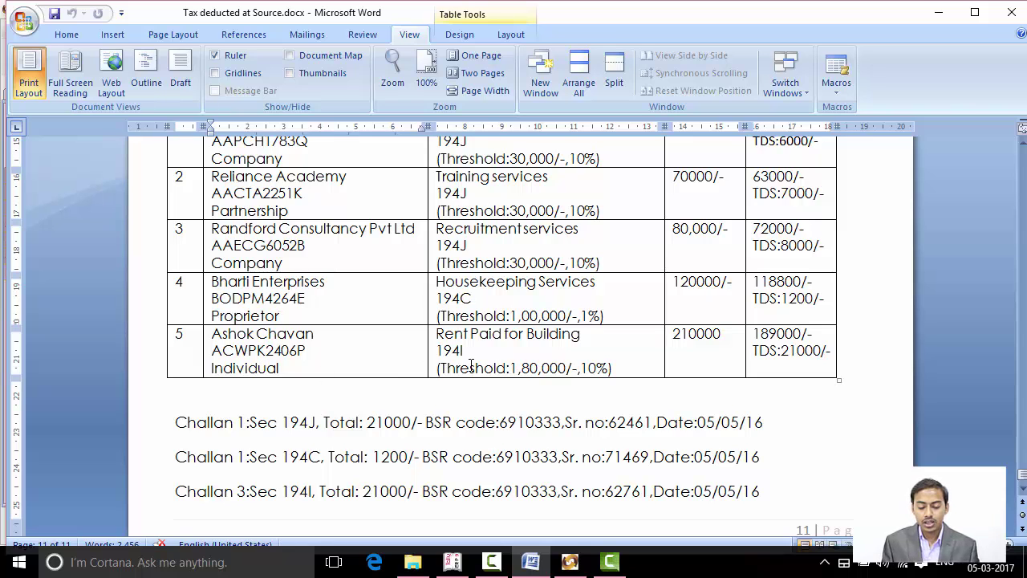
key(alt+Tab)
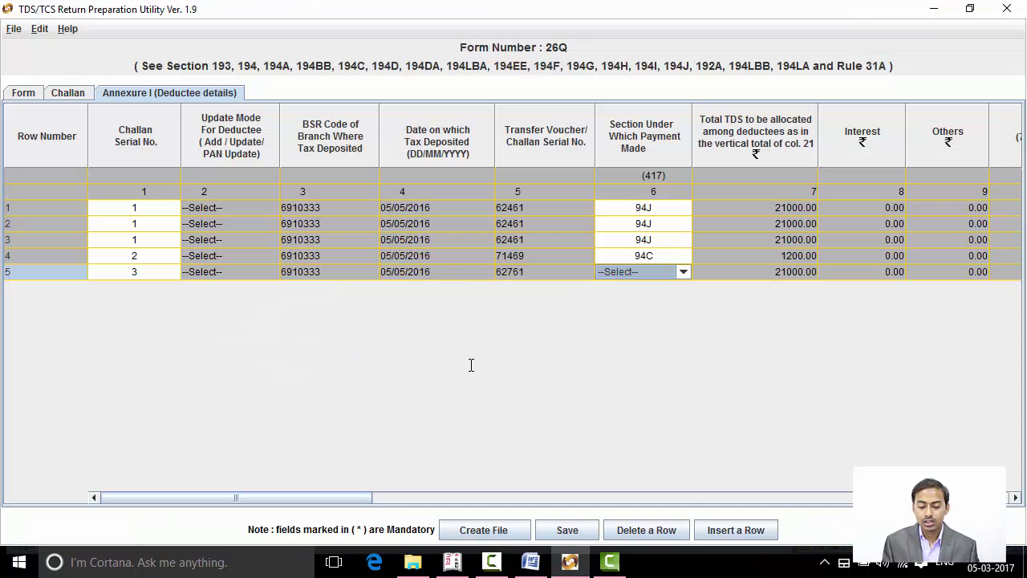
click(682, 272)
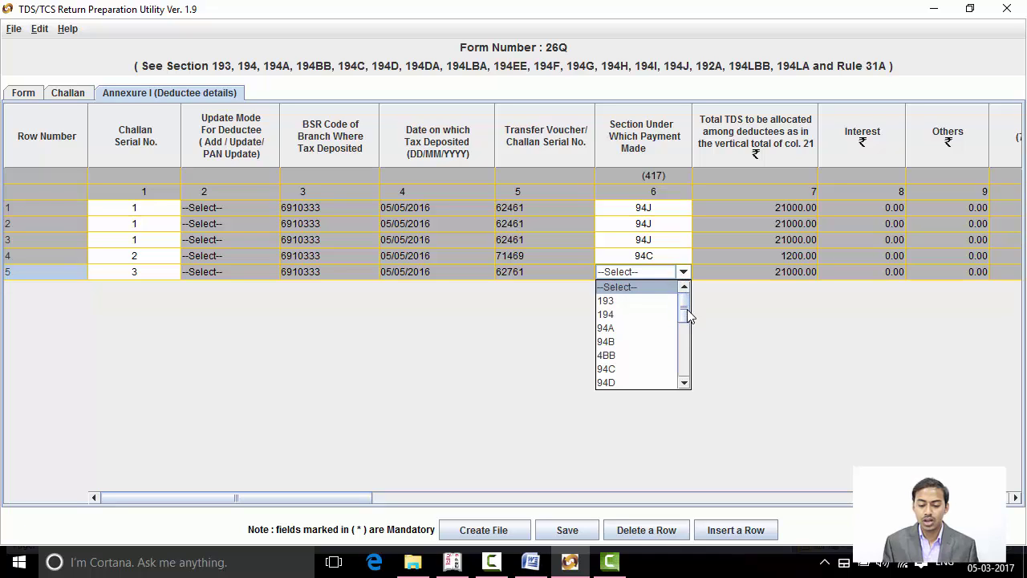
drag(687, 316, 684, 343)
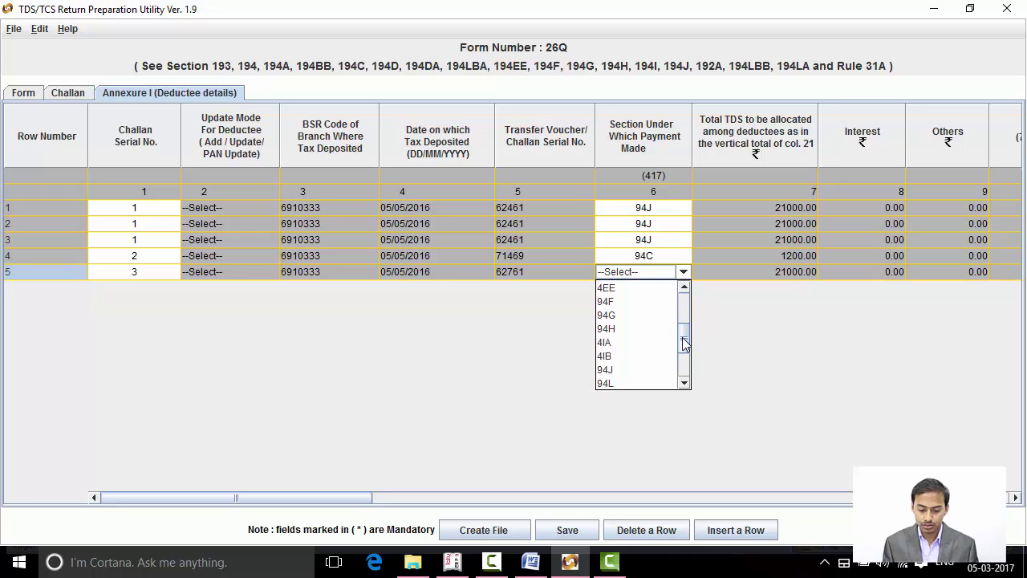
click(618, 357)
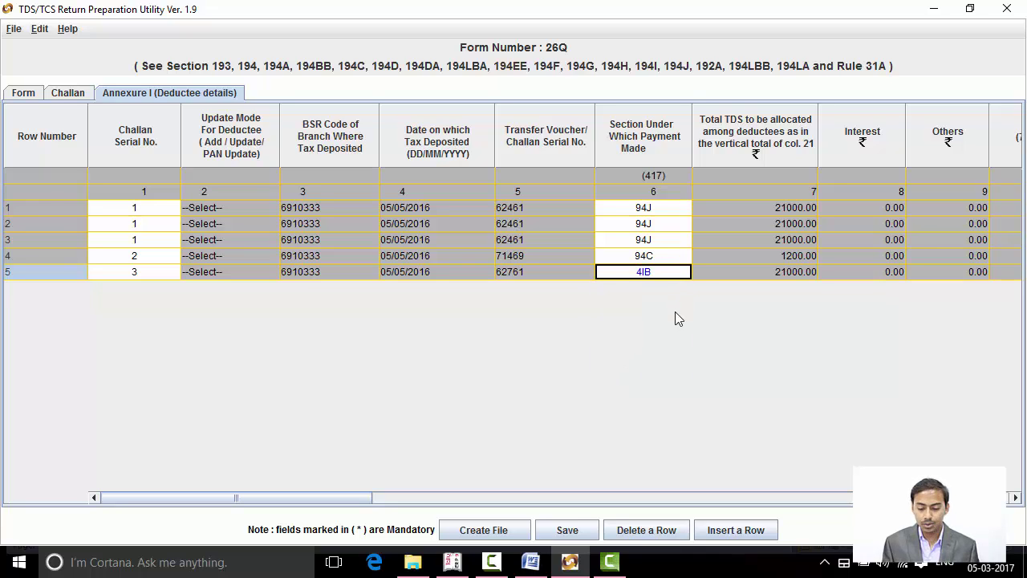
Leave row 5's Deductee Reference Number blank and copy the fifth party's PAN from Word into row 5's PAN of the Deductee.
key(Tab)
key(Tab)
key(Tab)
key(Tab)
key(Tab)
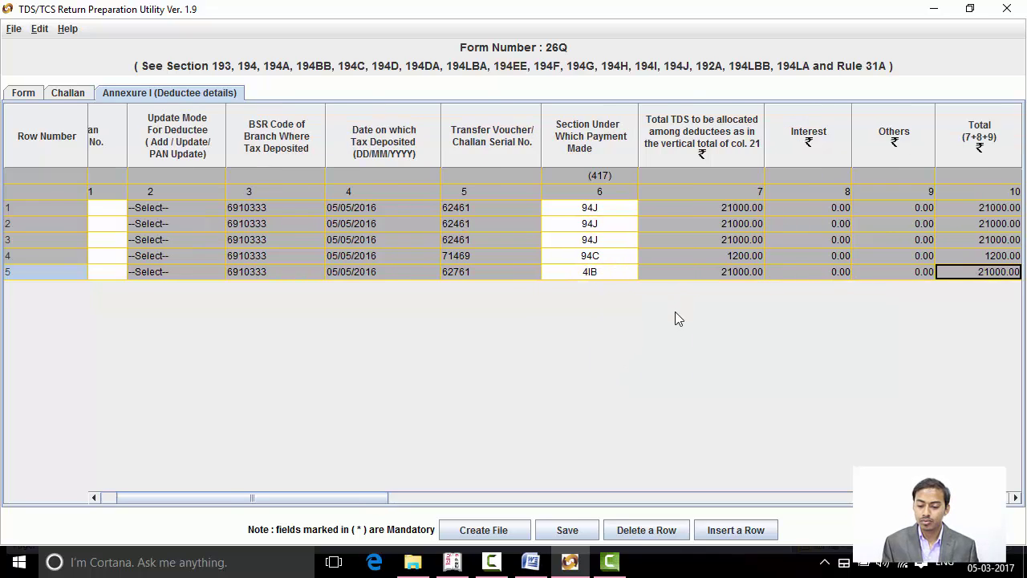
key(Tab)
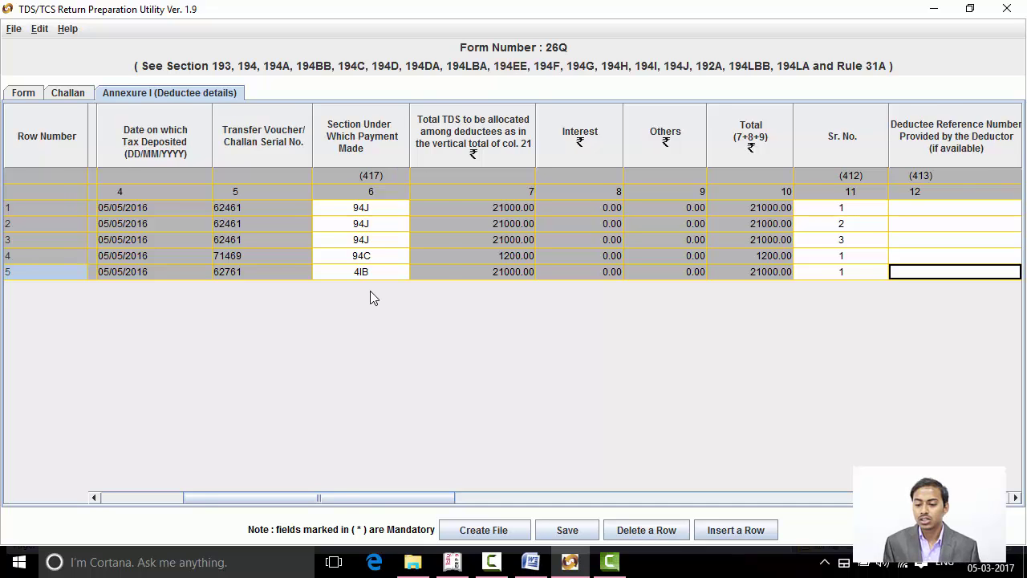
key(Tab)
key(Tab)
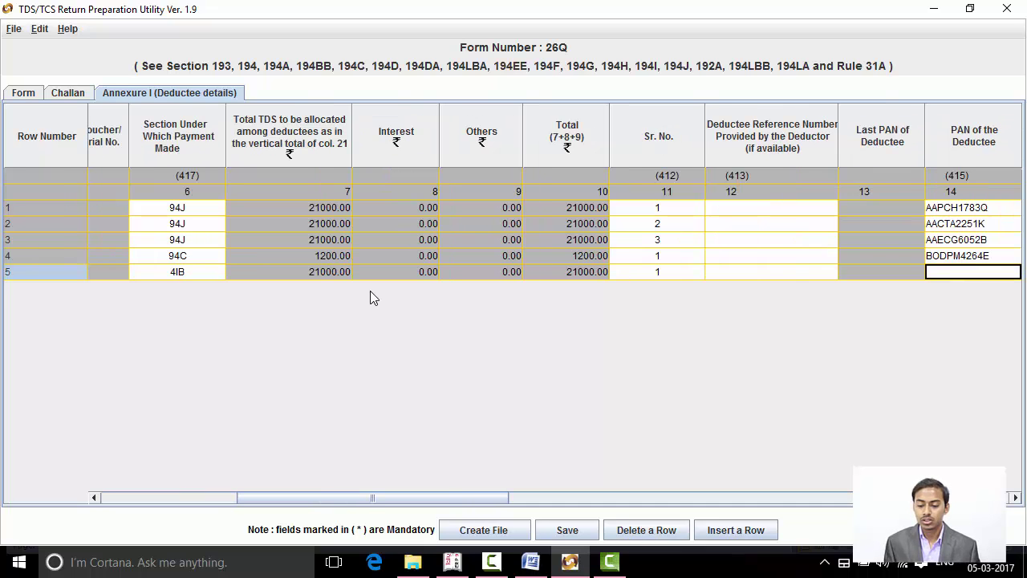
key(alt+Tab)
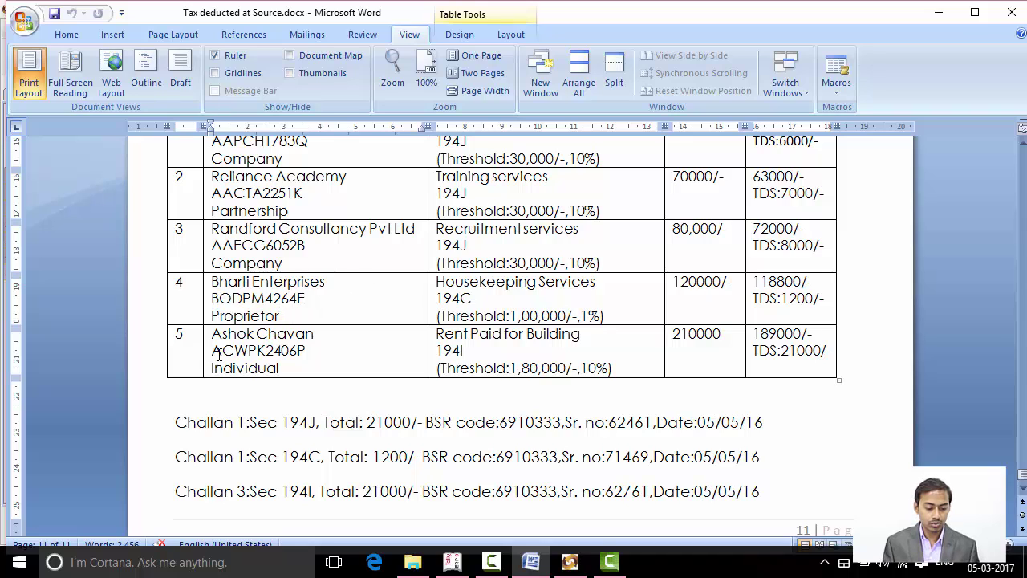
drag(212, 354, 303, 359)
key(ctrl+c)
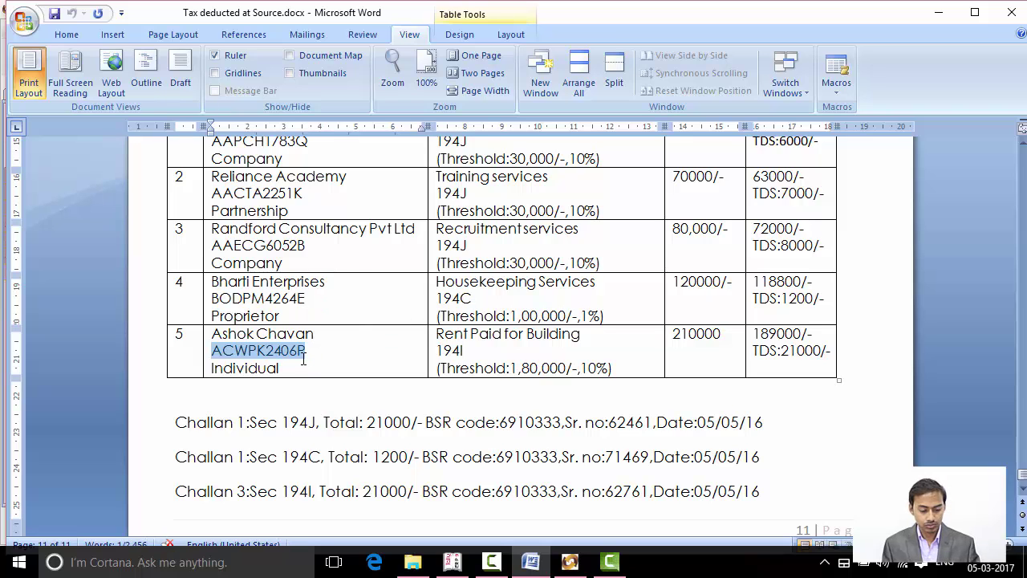
key(alt+Tab)
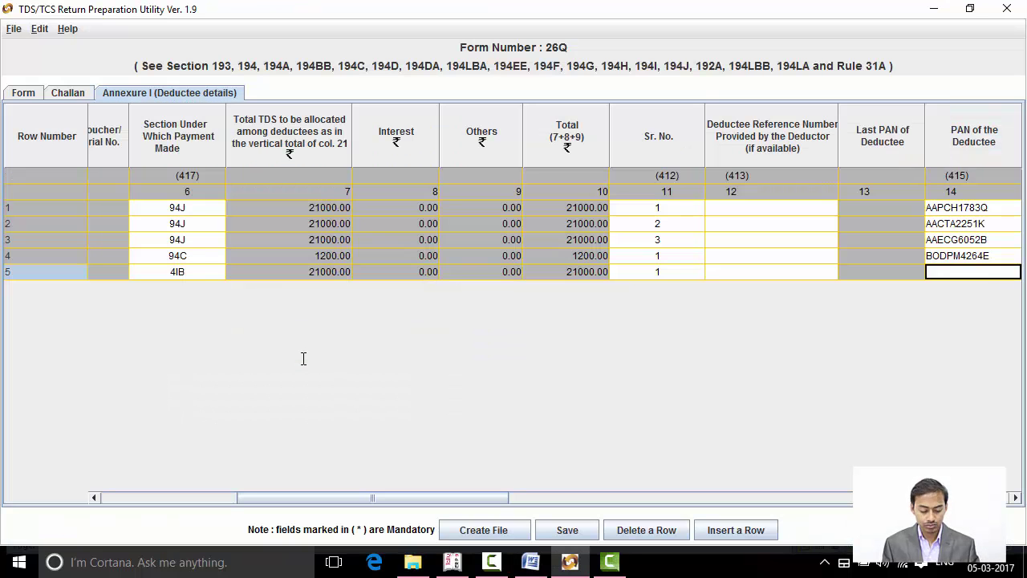
key(ctrl+v)
key(Tab)
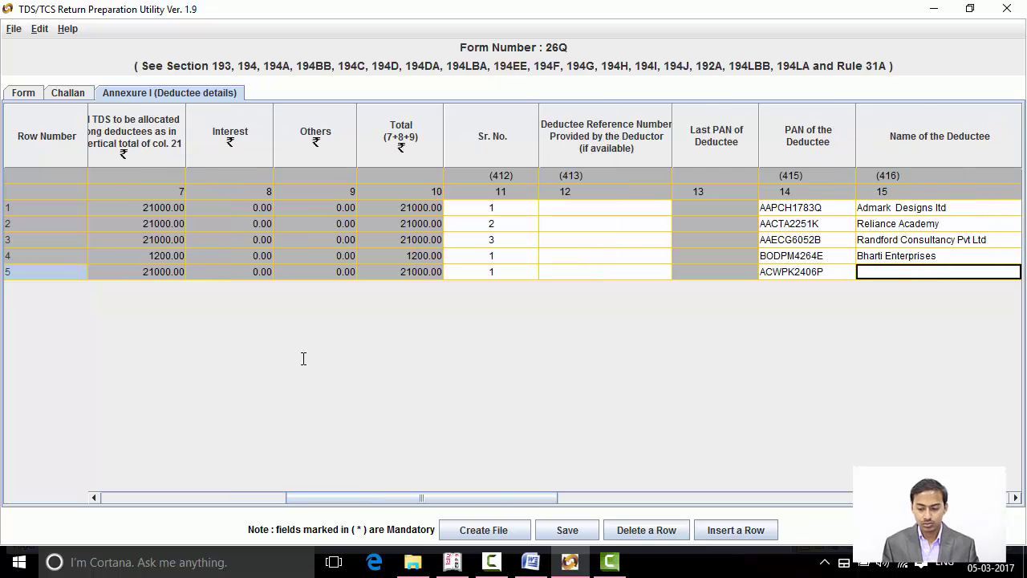
Copy the fifth party's name from Word into row 5's Name of the Deductee.
key(alt+Tab)
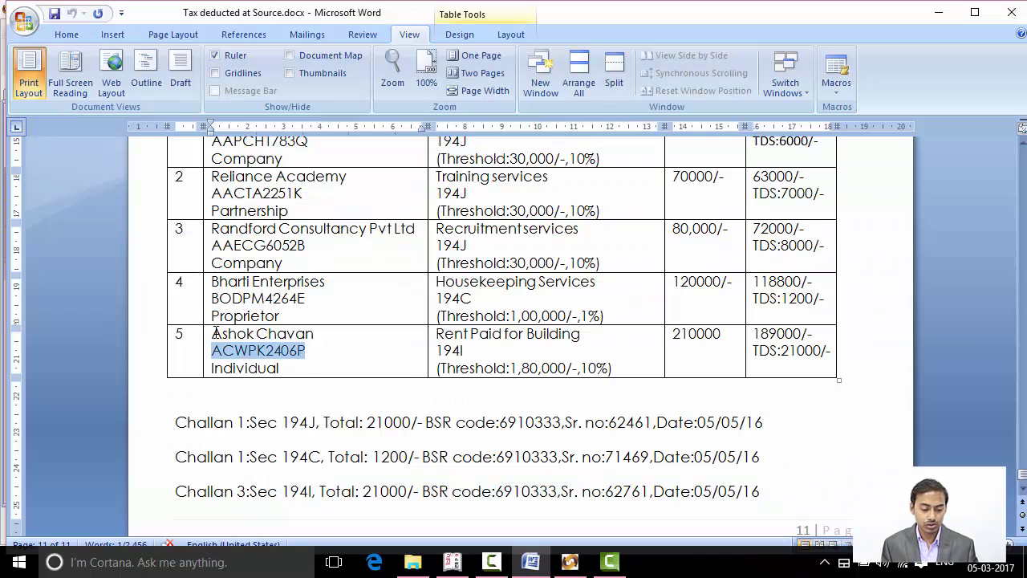
drag(217, 334, 322, 335)
key(ctrl+c)
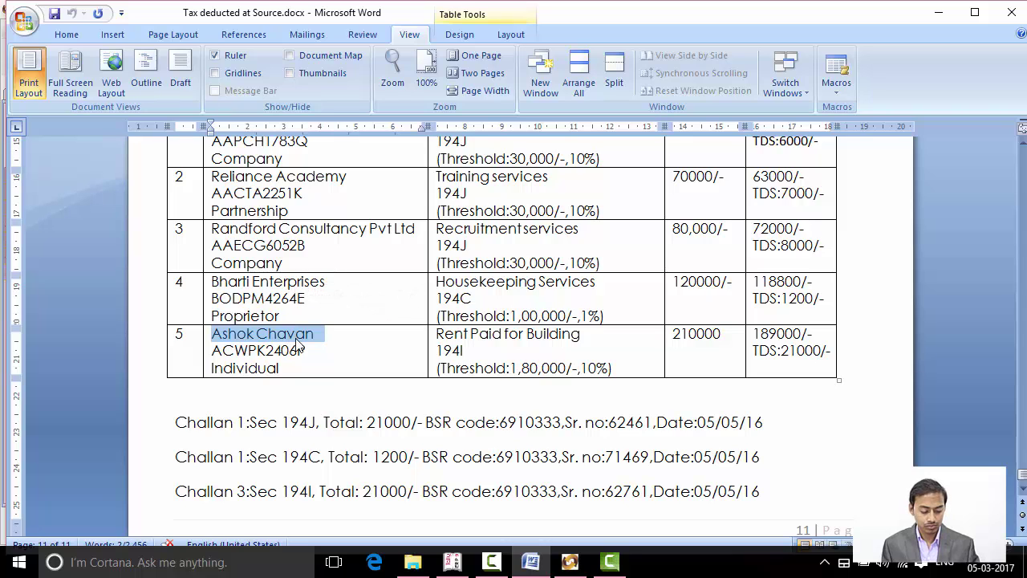
key(alt+Tab)
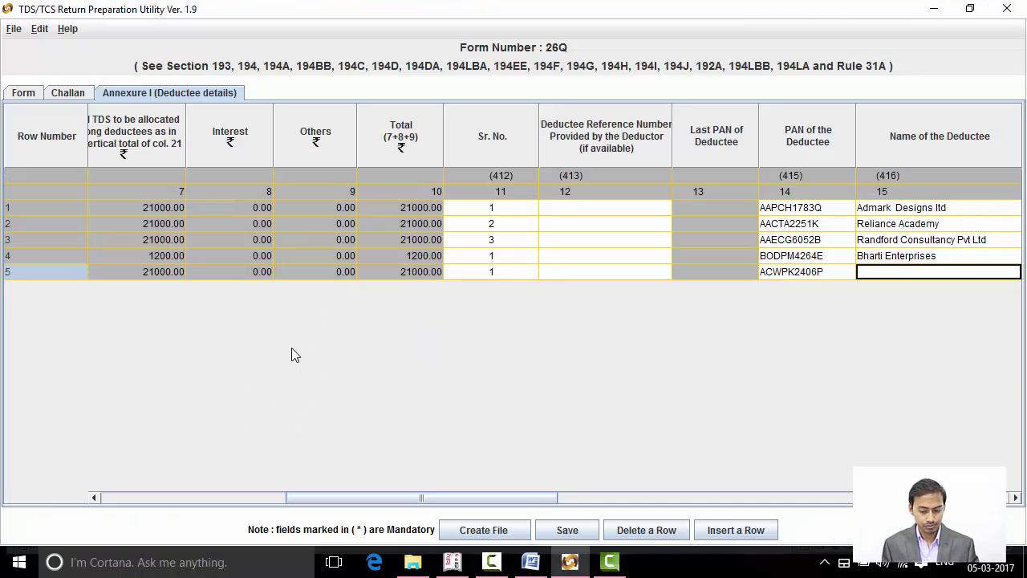
key(ctrl+v)
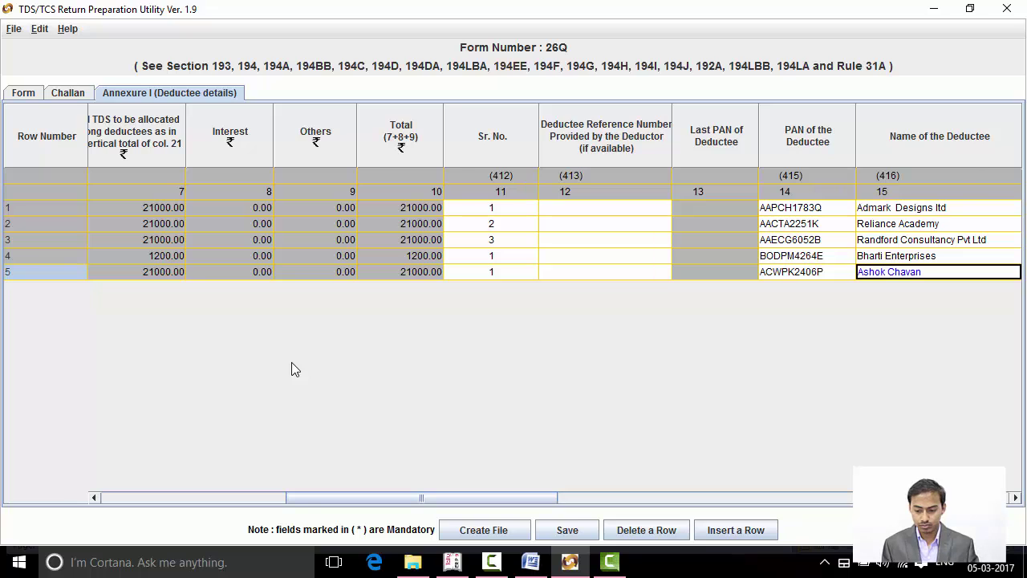
key(Tab)
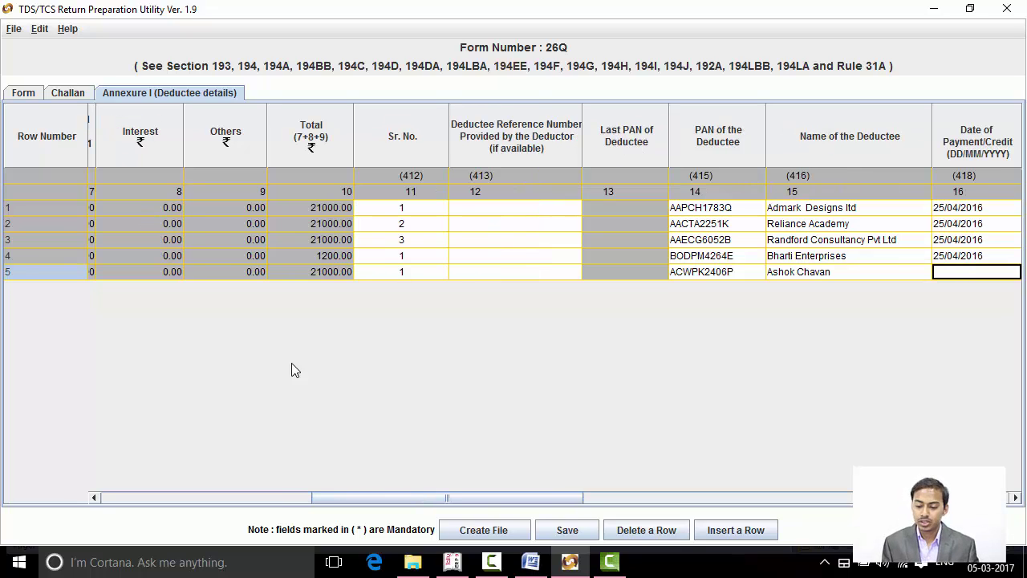
Enter 25/04/2016 as row 5's Date of Payment/Credit.
text(5)
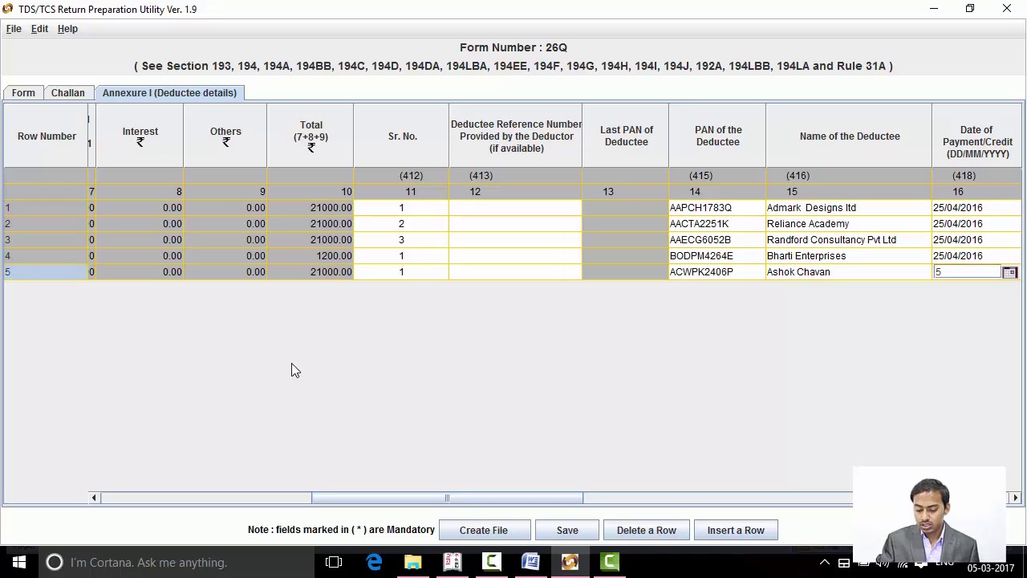
key(BackSpace)
text(25/)
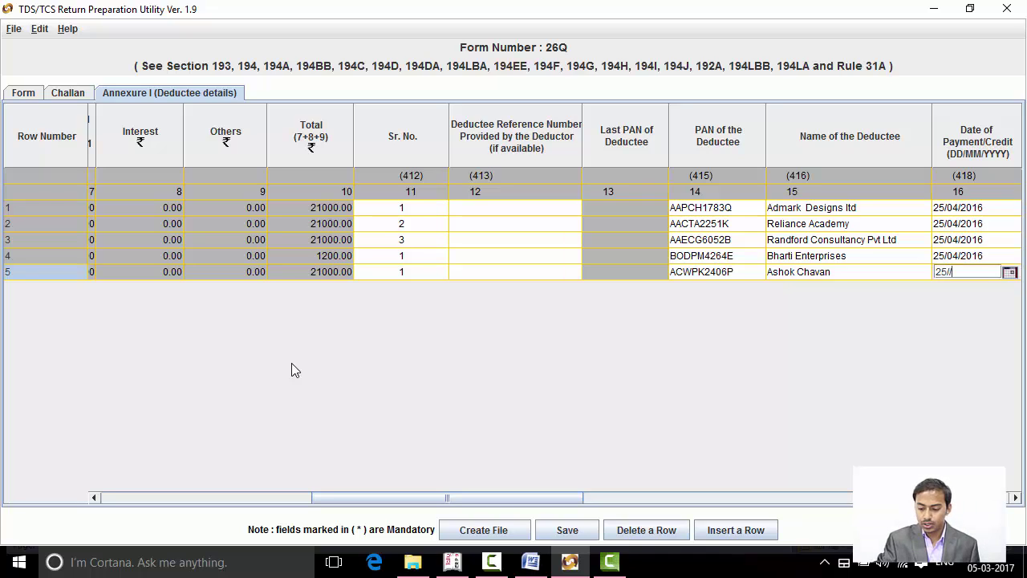
text(/)
key(BackSpace)
text(2)
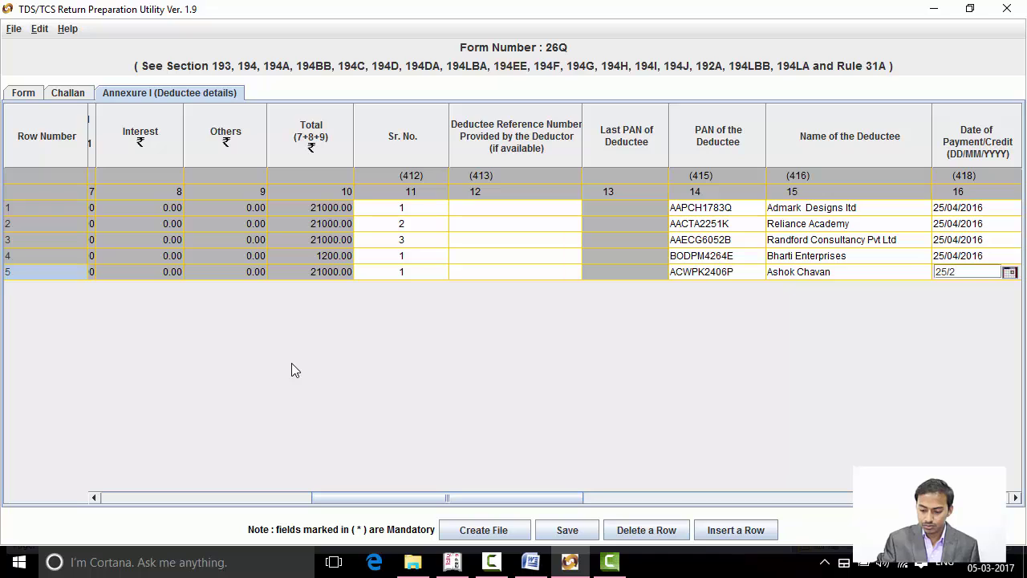
key(BackSpace)
text(04/)
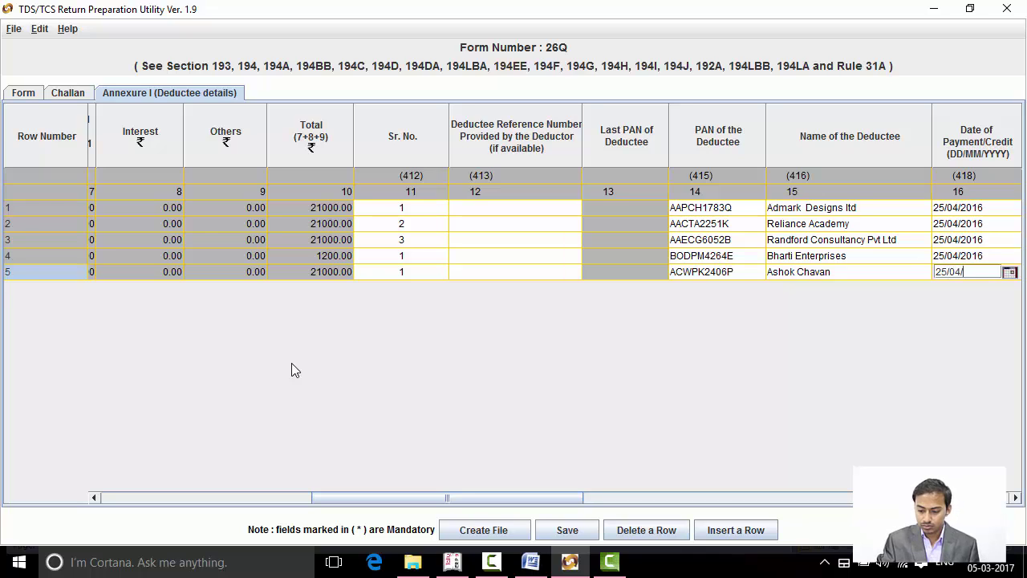
text(2016)
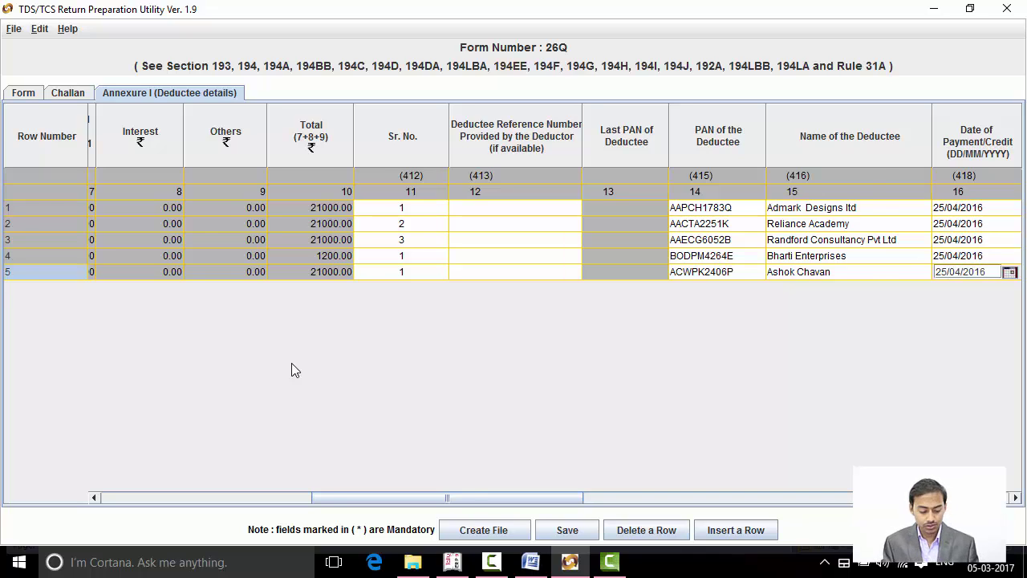
key(Tab)
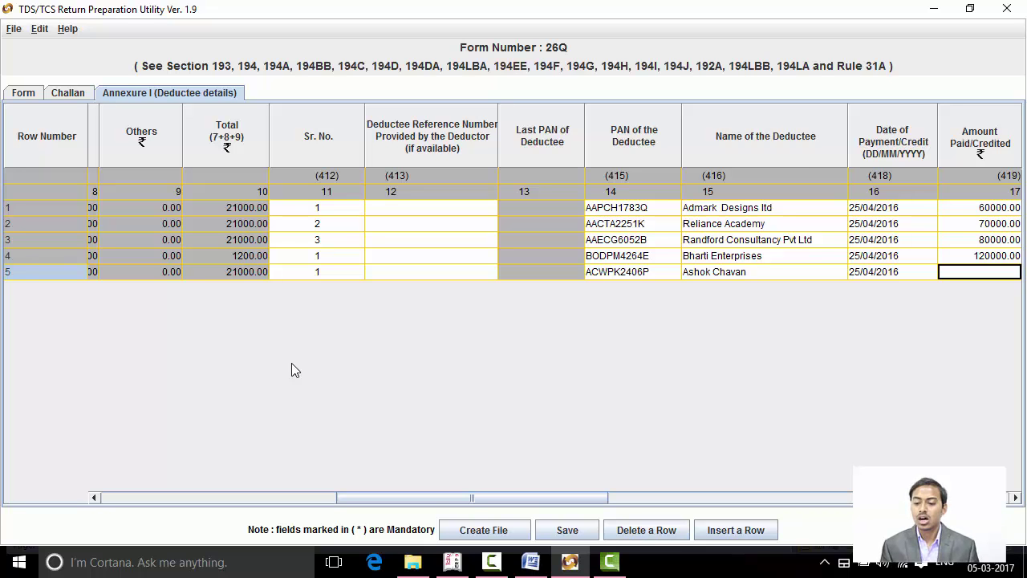
Look up the fifth party's amounts in Word and set row 5's Amount Paid/Credited to 210000 and TDS to 21000.
key(alt+Tab)
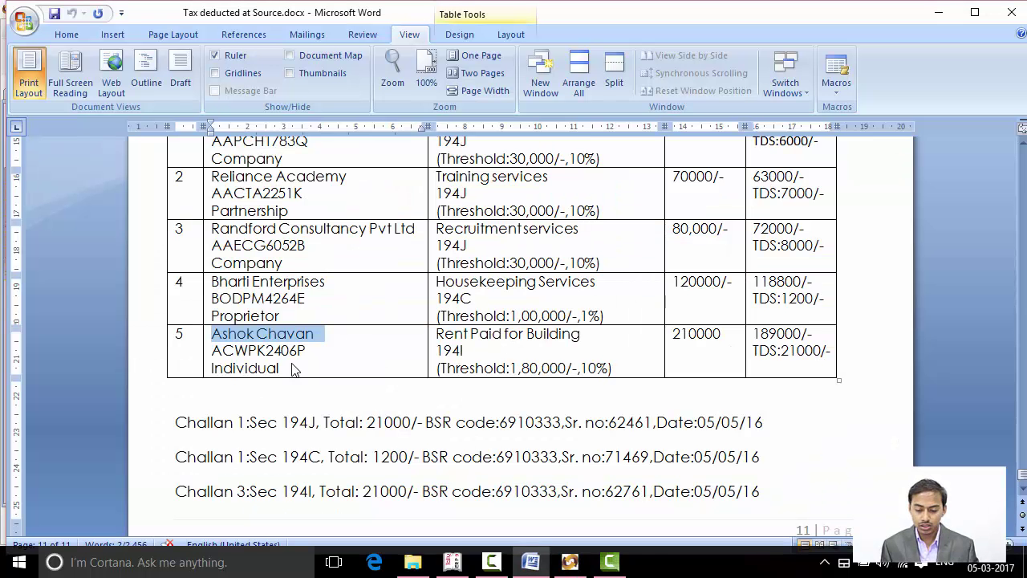
key(alt+Tab)
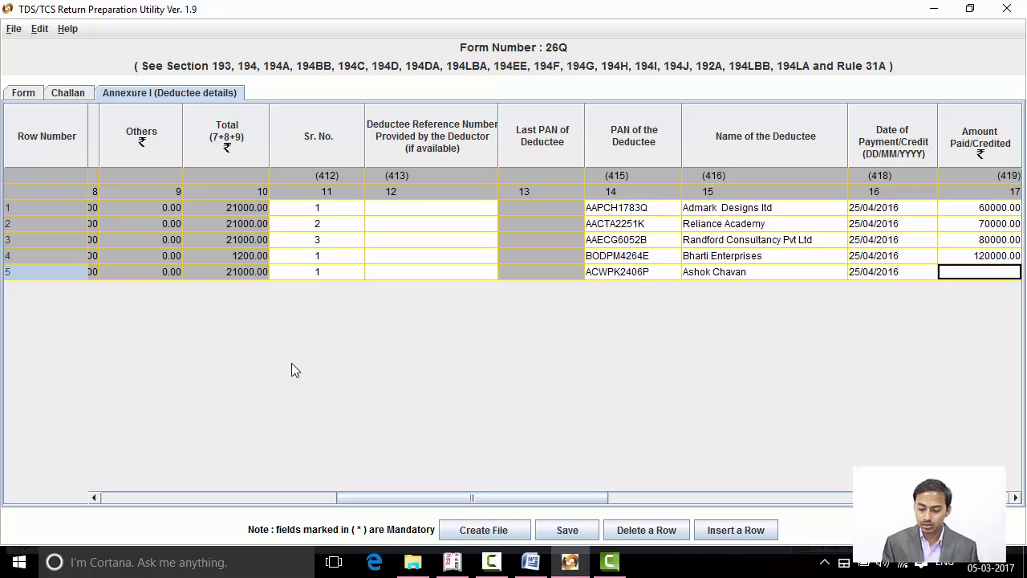
text(210000)
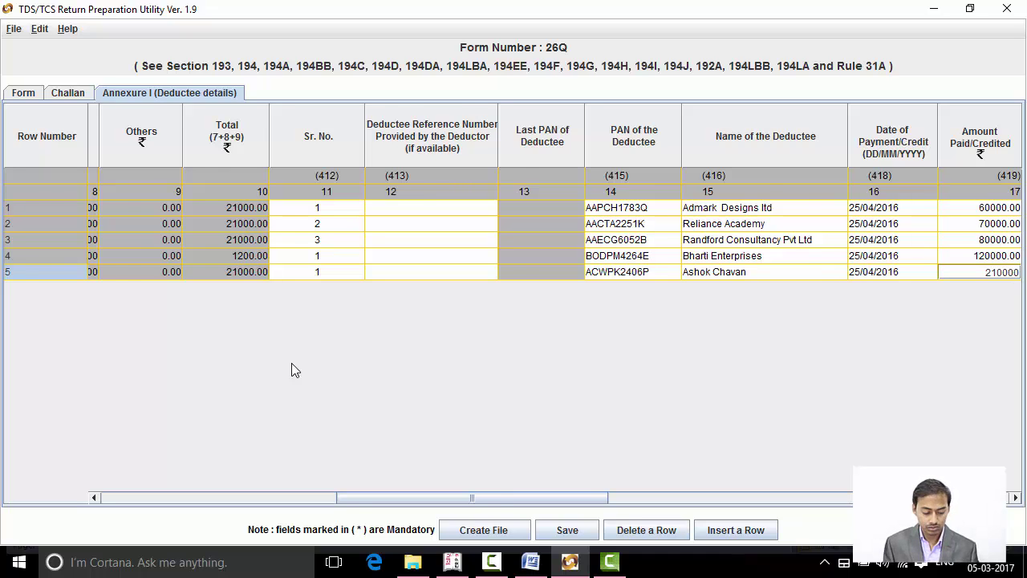
key(Tab)
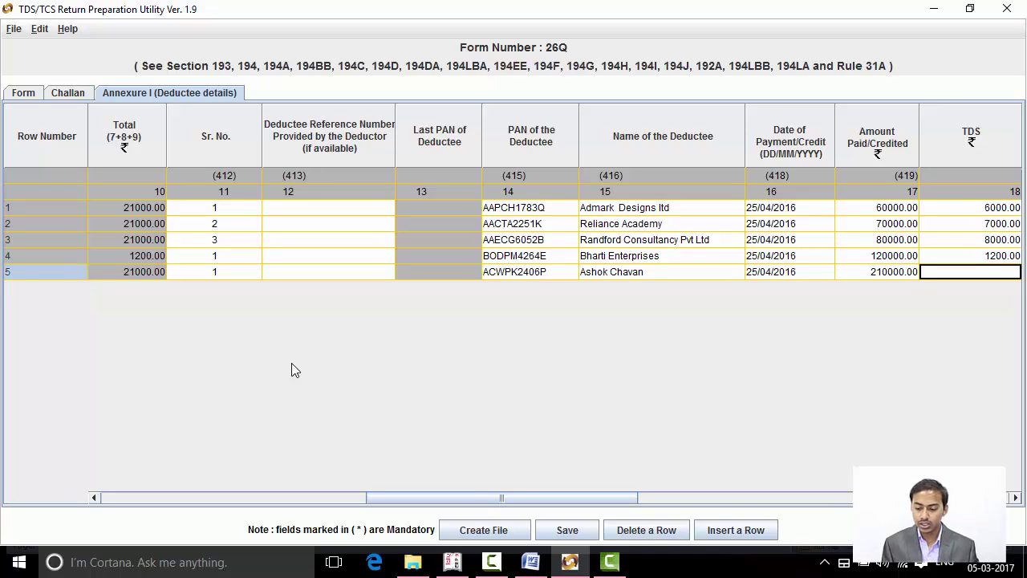
text(21000)
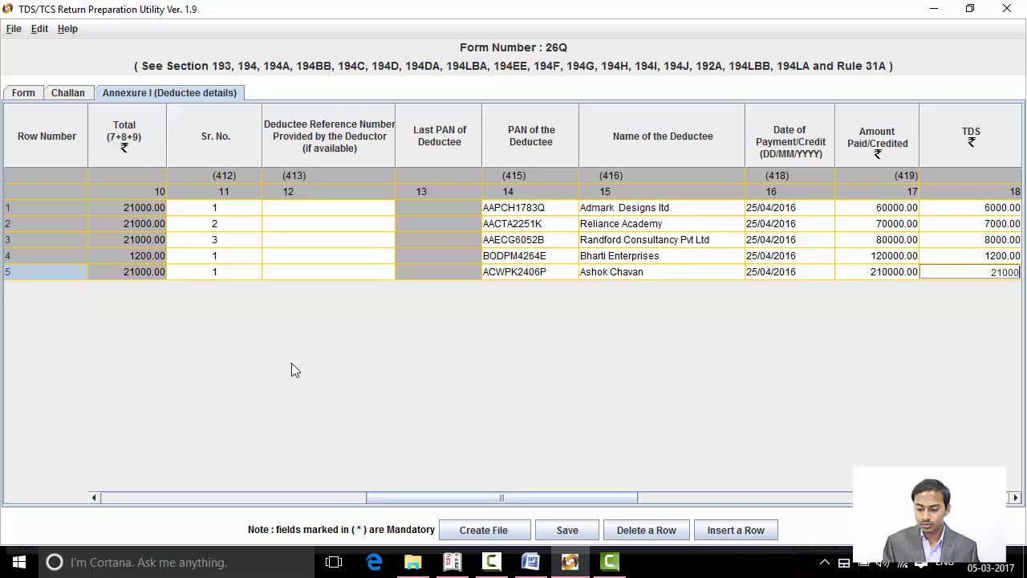
key(Tab)
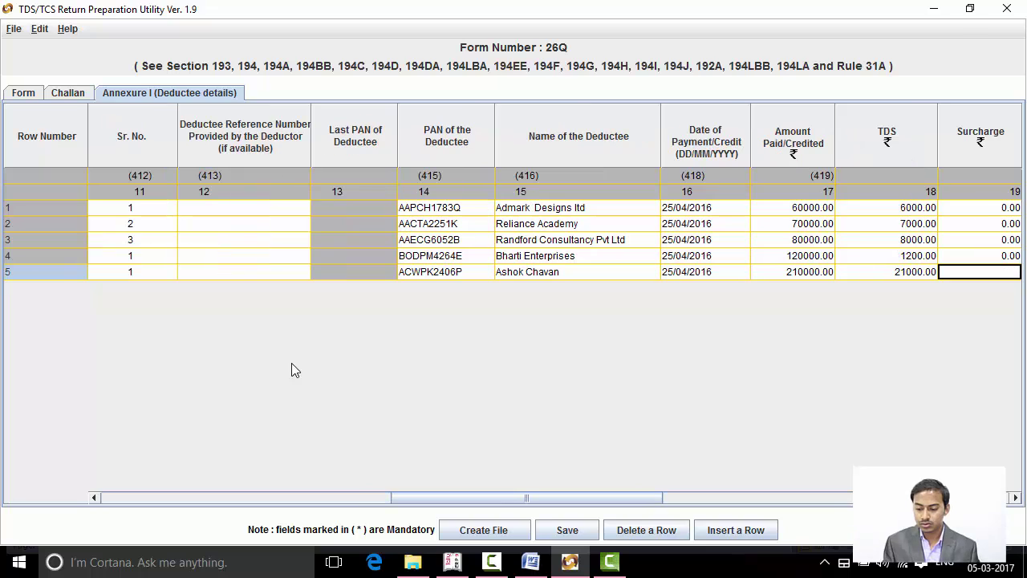
Set row 5's Surcharge and Education Cess to 0, and check the fifth party's section and payment amount in Word.
text(0)
key(Tab)
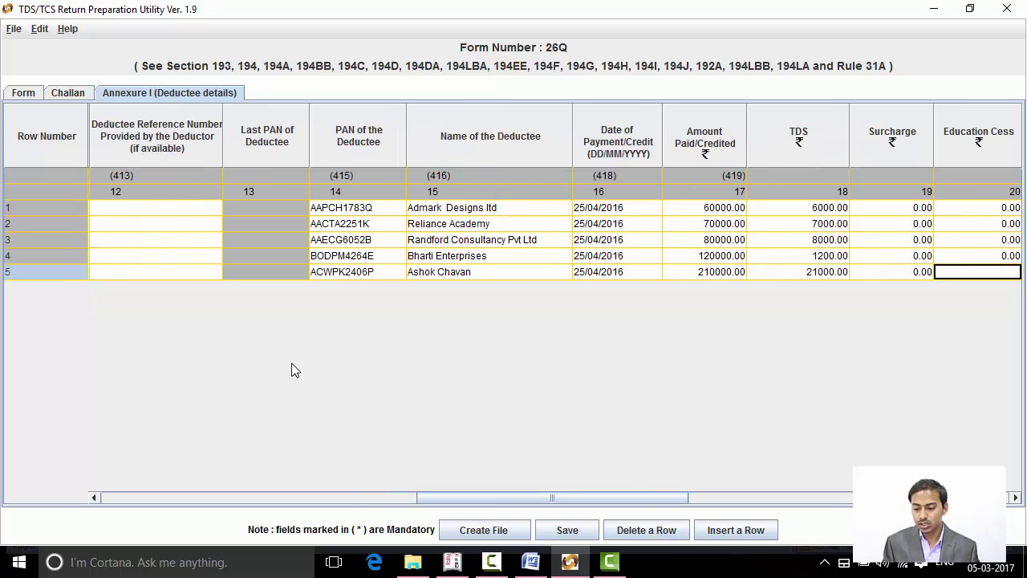
text(0)
key(Tab)
key(Tab)
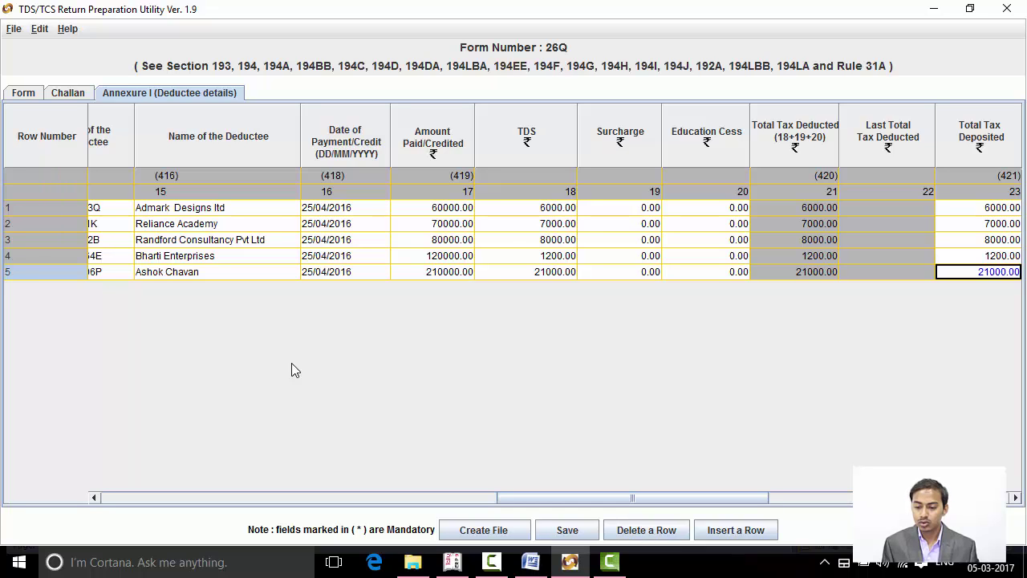
key(alt+Tab)
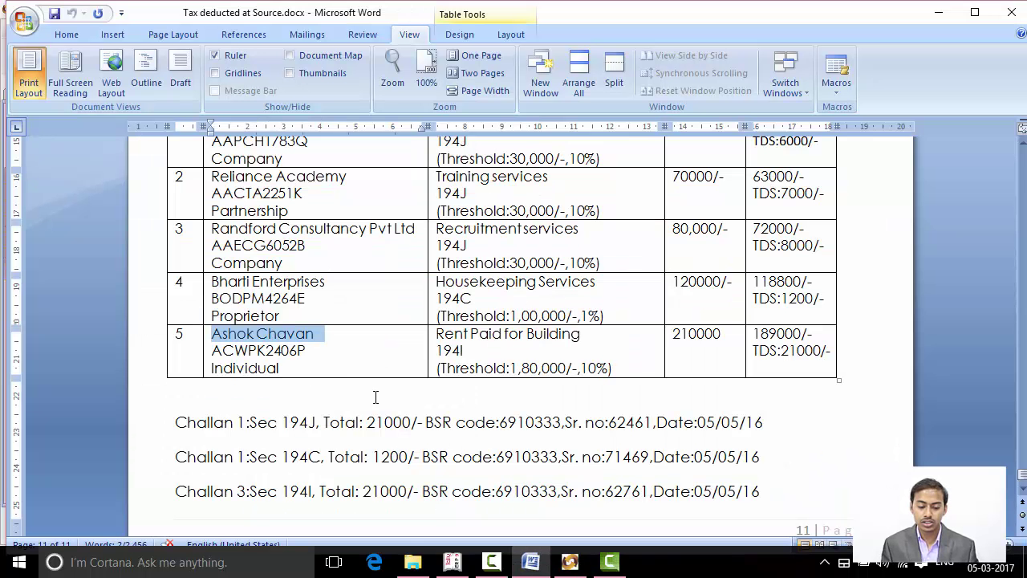
click(467, 351)
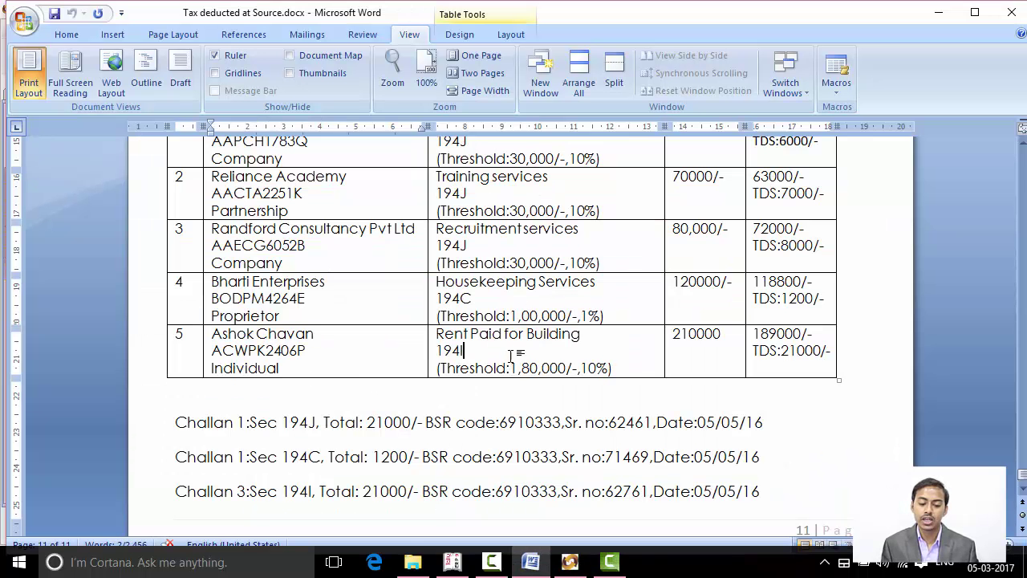
click(695, 354)
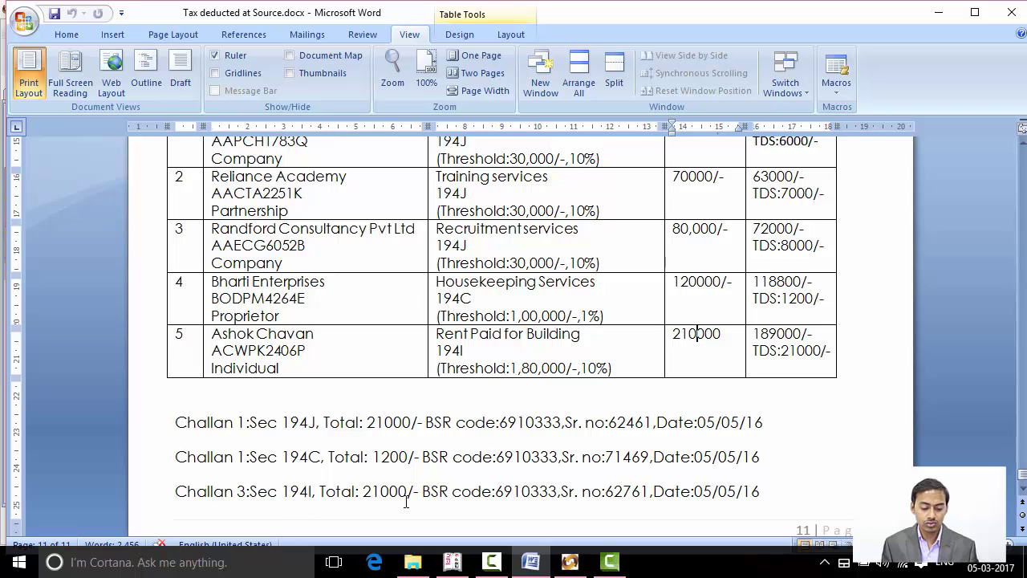
key(alt+Tab)
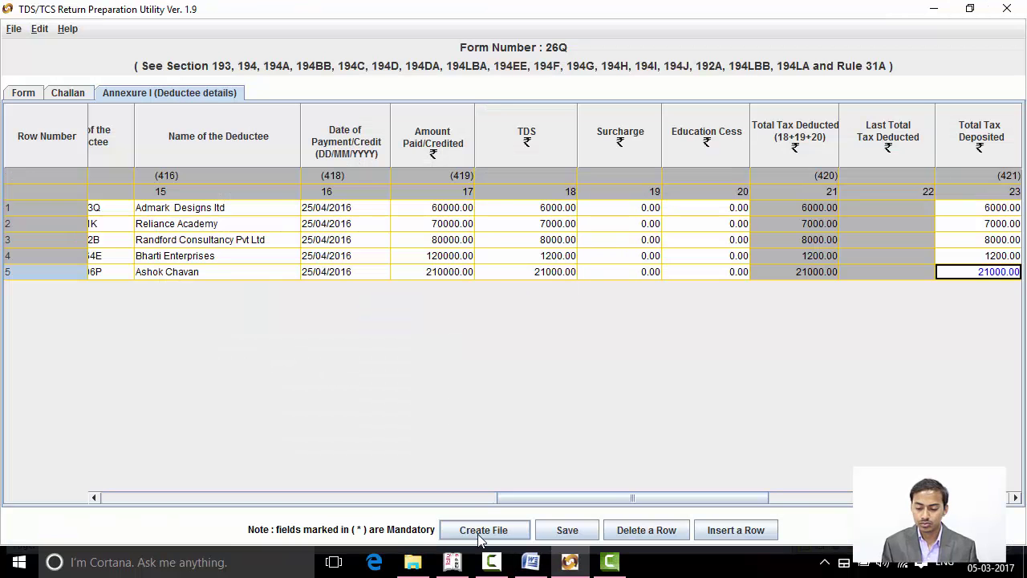
Enter 25/04/2016 as row 5's Date of Deduction.
key(Tab)
key(Tab)
key(Tab)
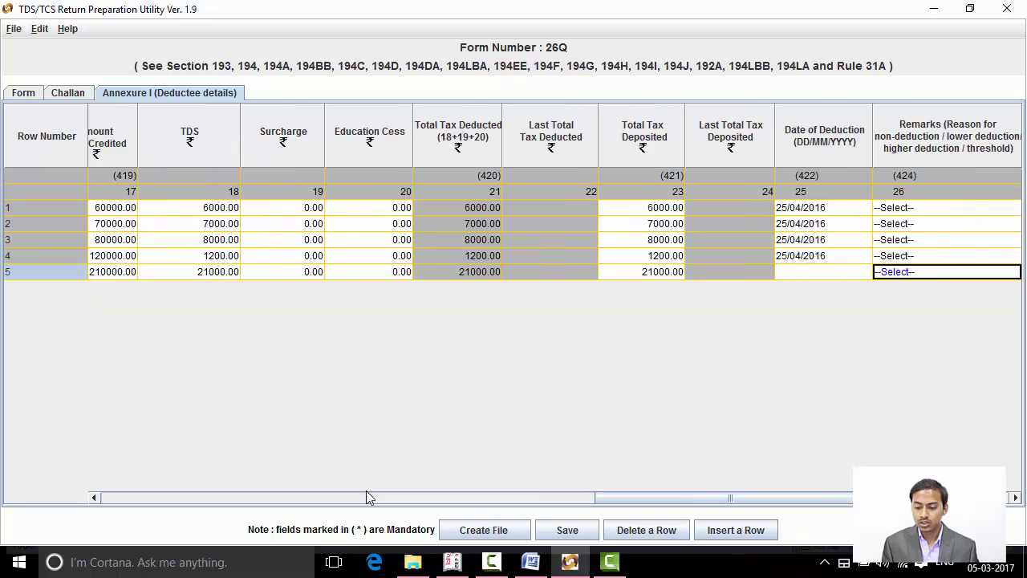
click(849, 275)
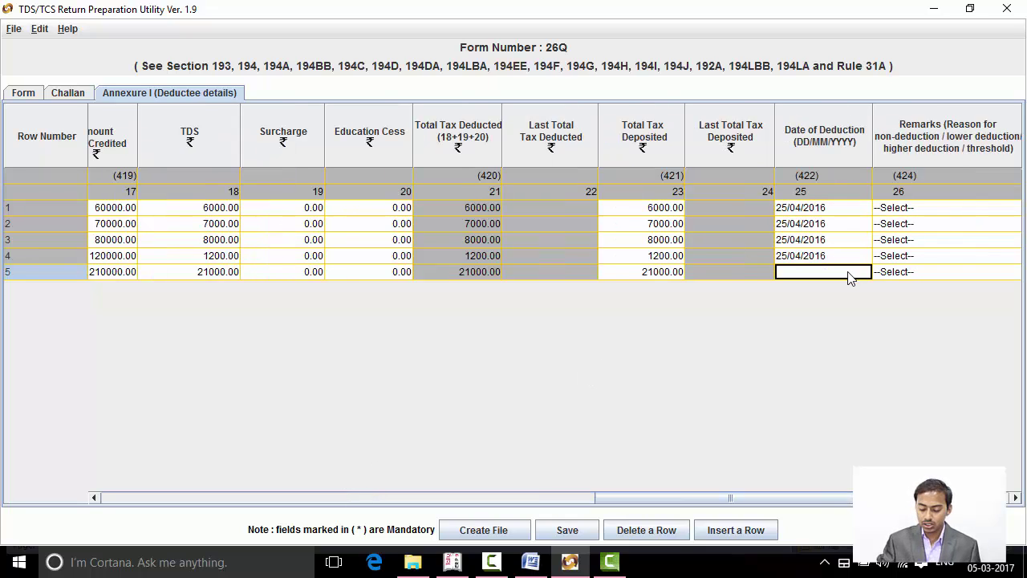
double_click(849, 274)
text(5)
key(BackSpace)
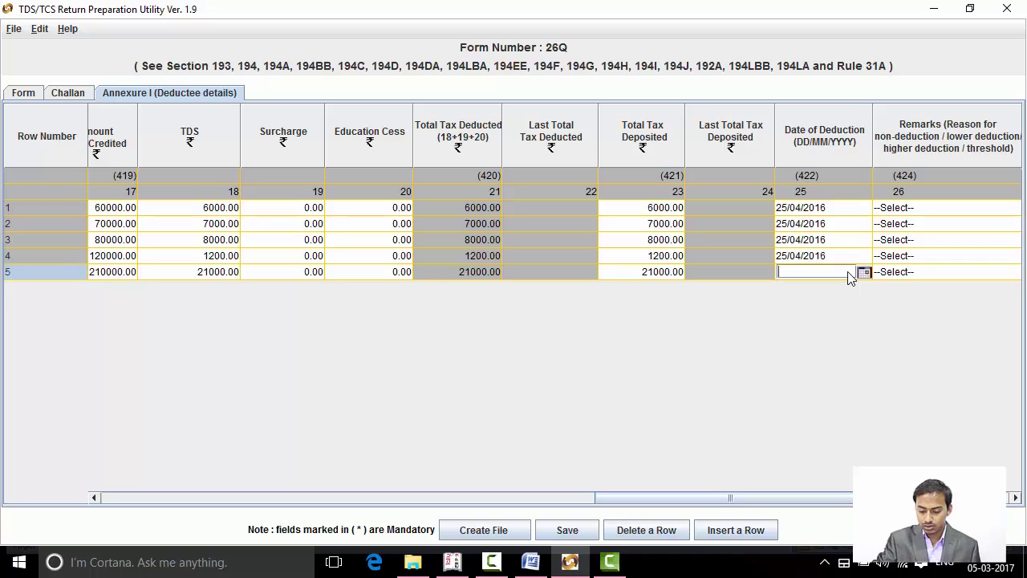
text(25/0)
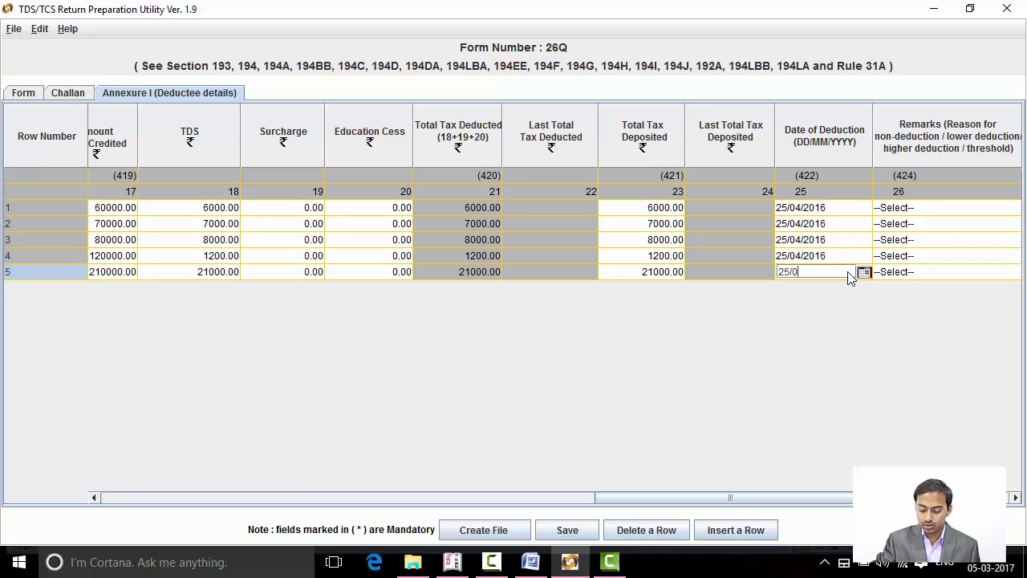
text(4/2016)
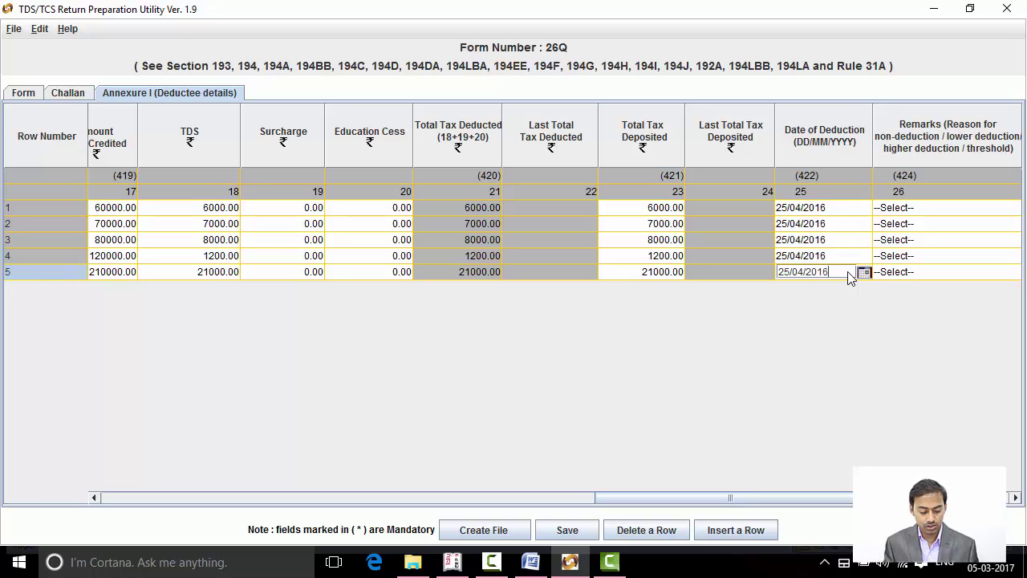
Check the fifth party's status and TDS rate in Word against row 5's Deductee Code, and set its Rate at which Tax deducted to 10.
key(Tab)
key(Tab)
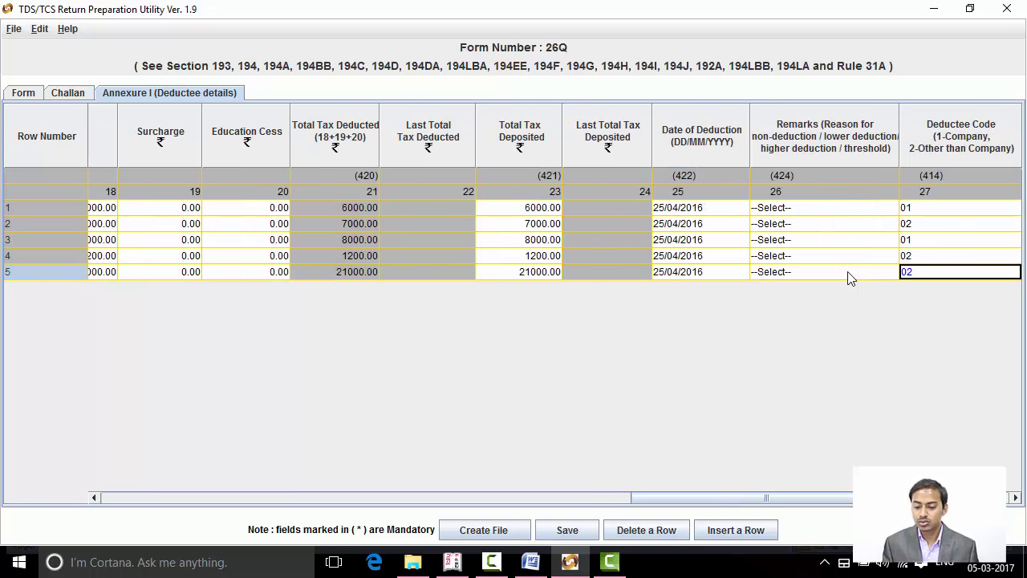
key(alt+Tab)
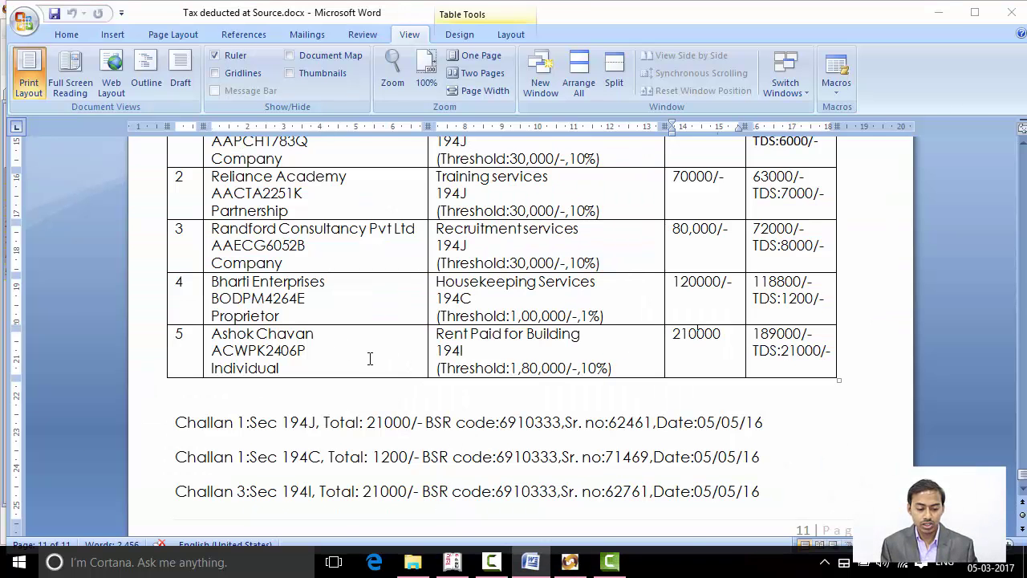
key(alt+Tab)
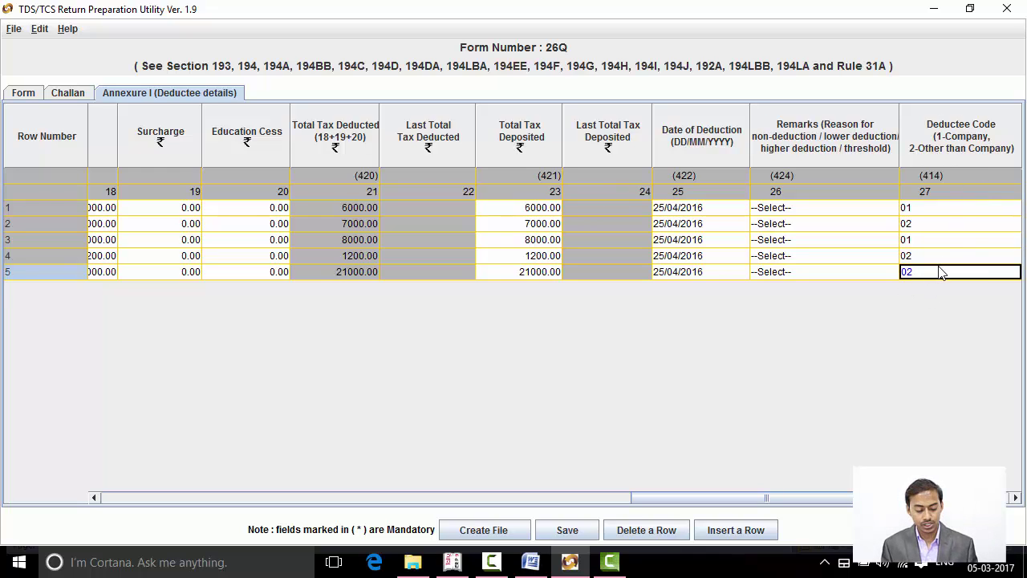
key(Tab)
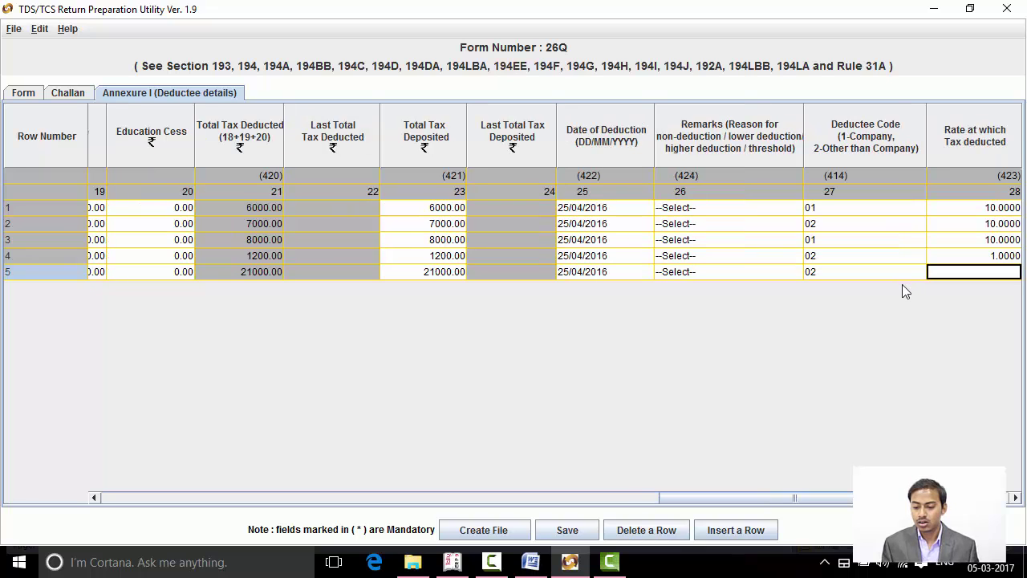
key(alt+Tab)
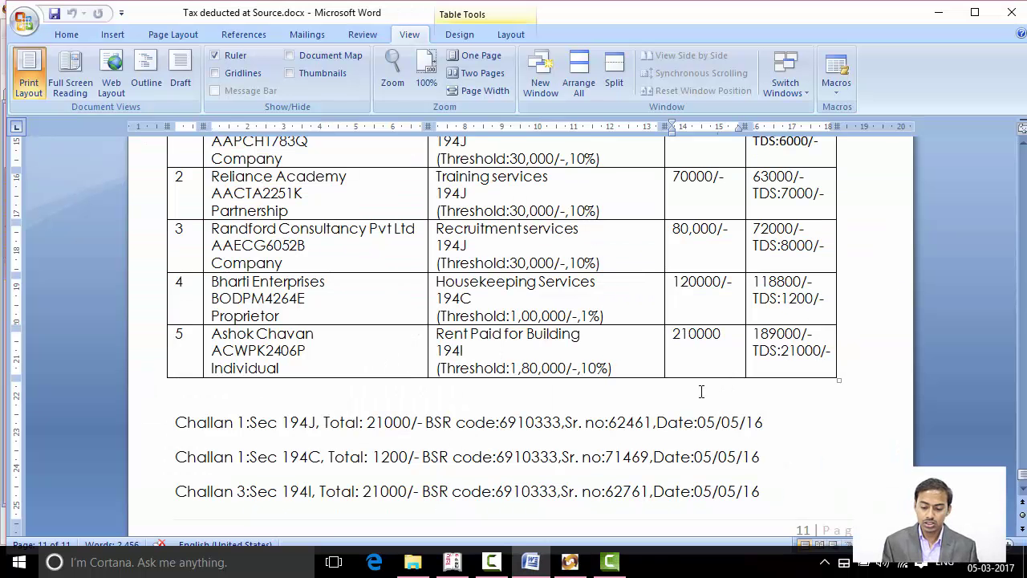
key(alt+Tab)
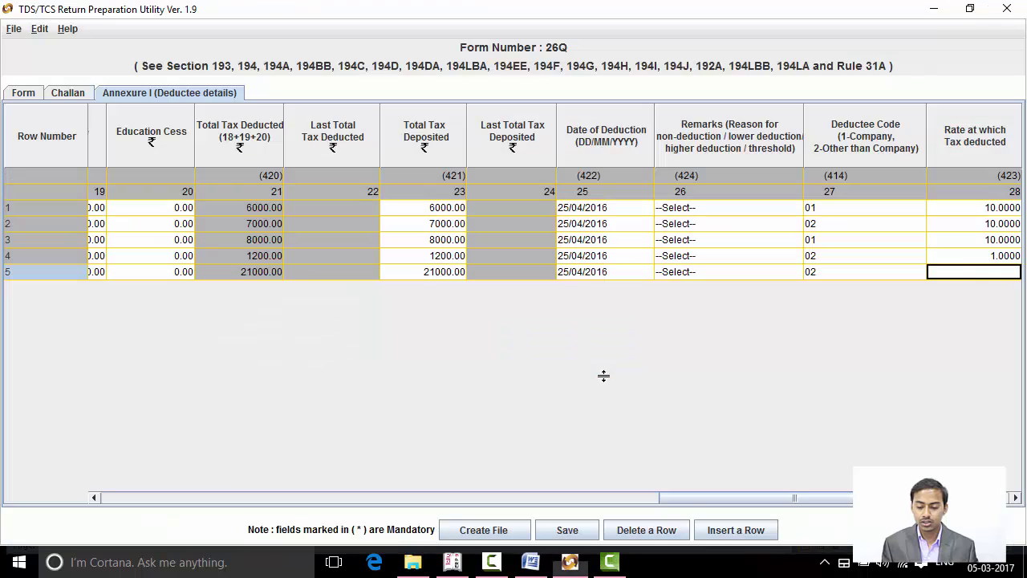
text(10)
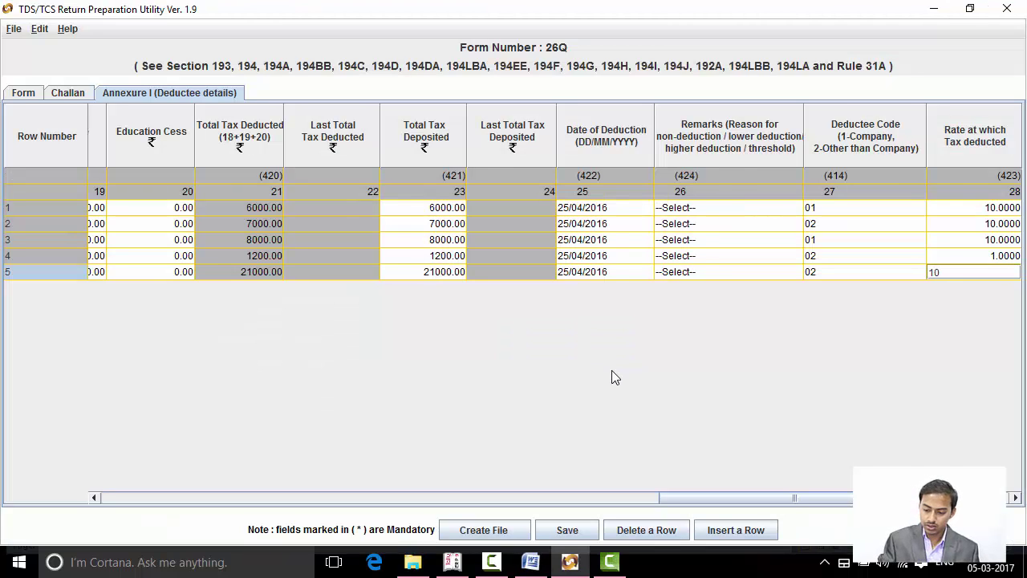
key(Tab)
key(Tab)
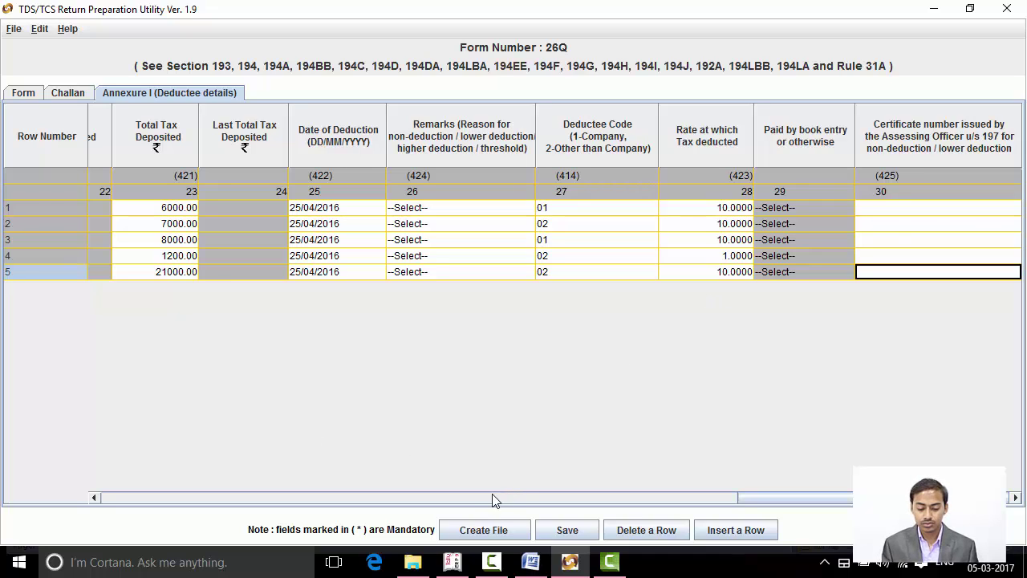
Save the return in the TDS folder on the Desktop, keeping the suggested file name.
click(574, 534)
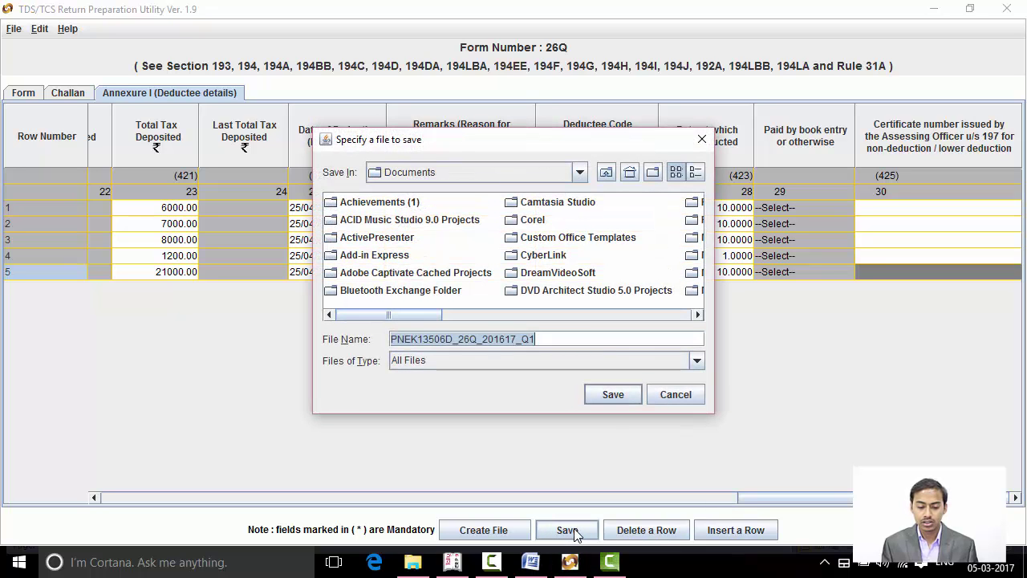
click(579, 174)
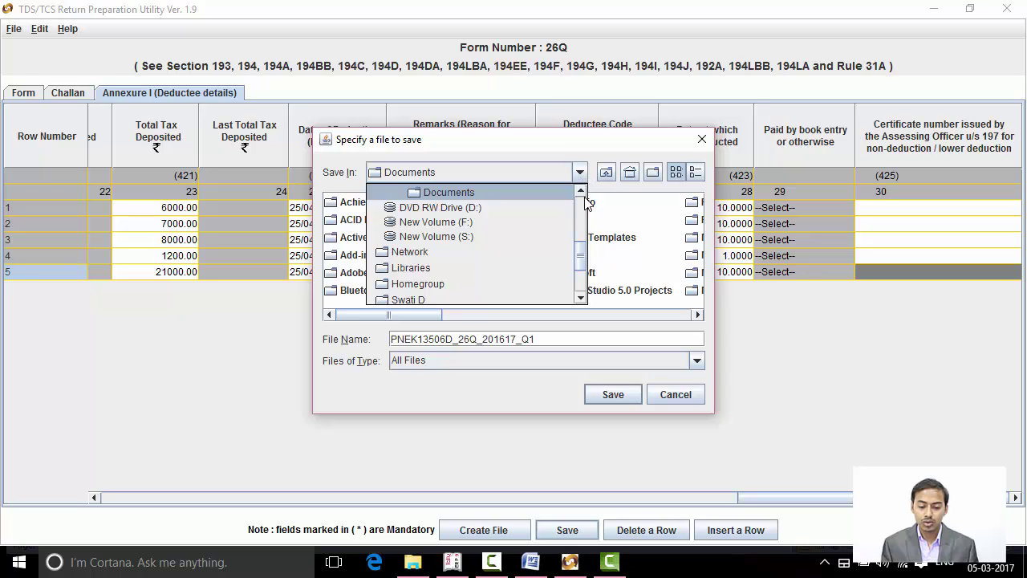
click(581, 191)
click(581, 191)
click(581, 191)
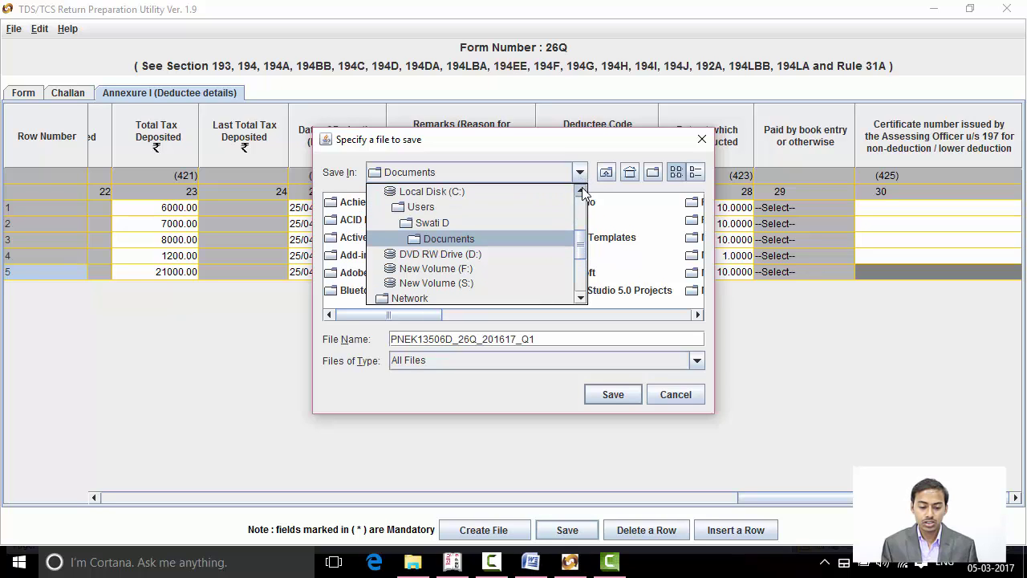
click(582, 190)
click(582, 190)
click(581, 189)
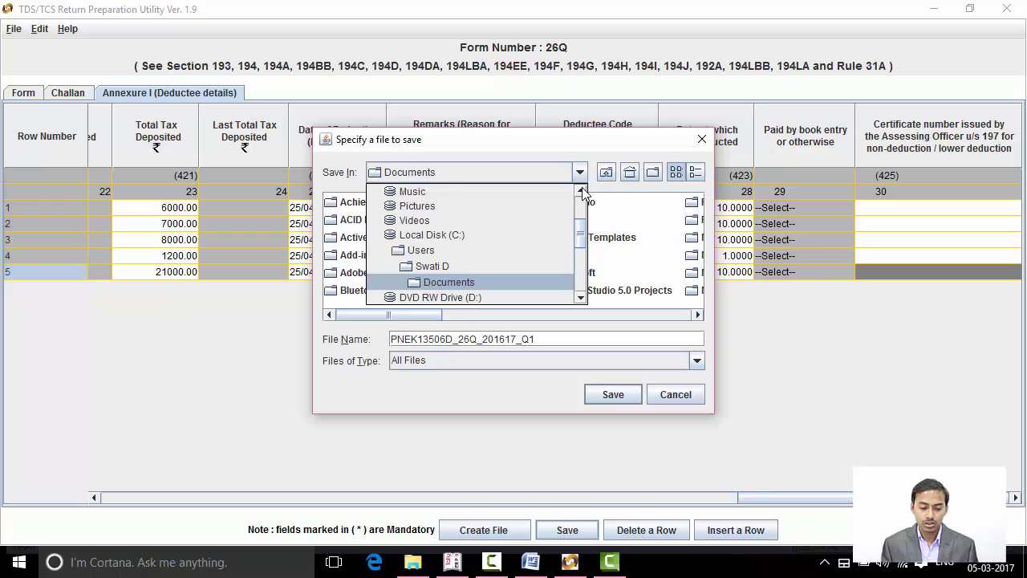
click(582, 189)
click(582, 190)
click(582, 189)
click(582, 189)
click(582, 190)
click(582, 189)
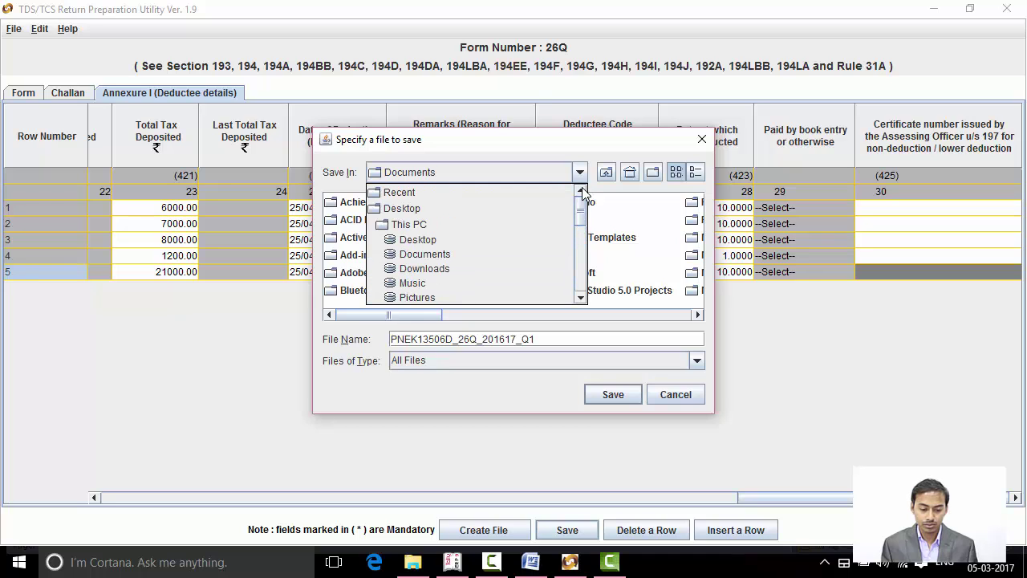
click(543, 209)
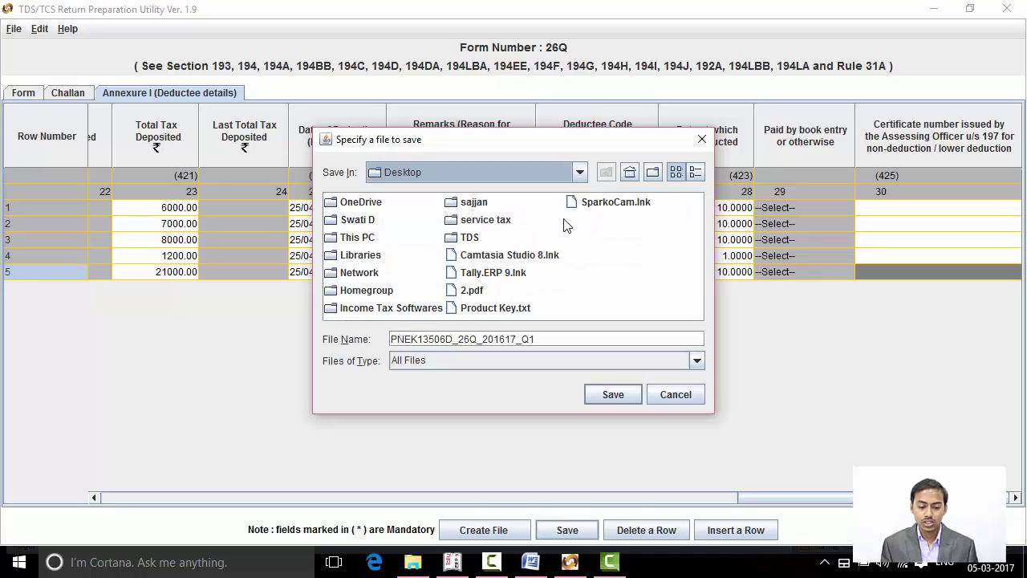
double_click(473, 239)
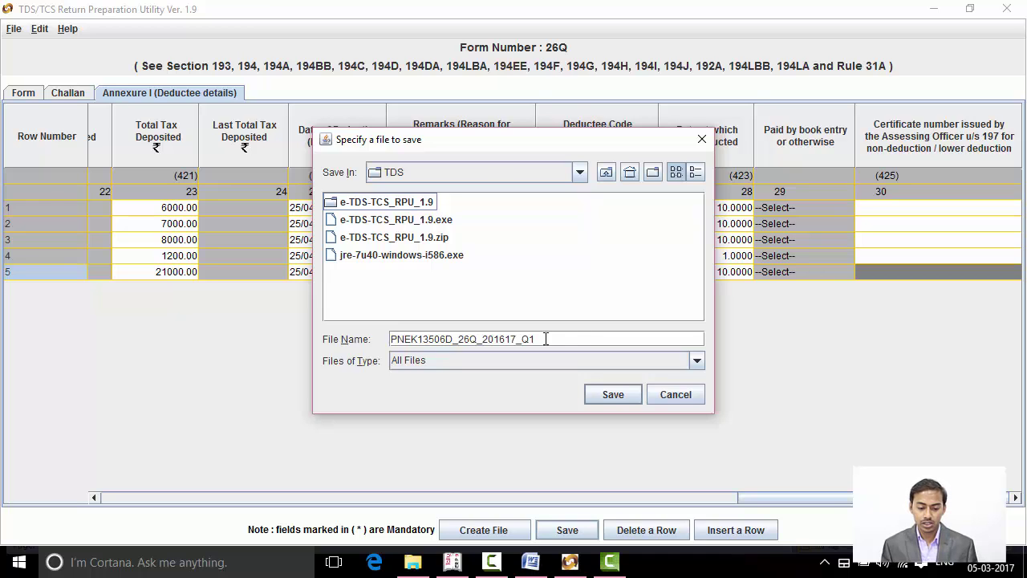
click(624, 395)
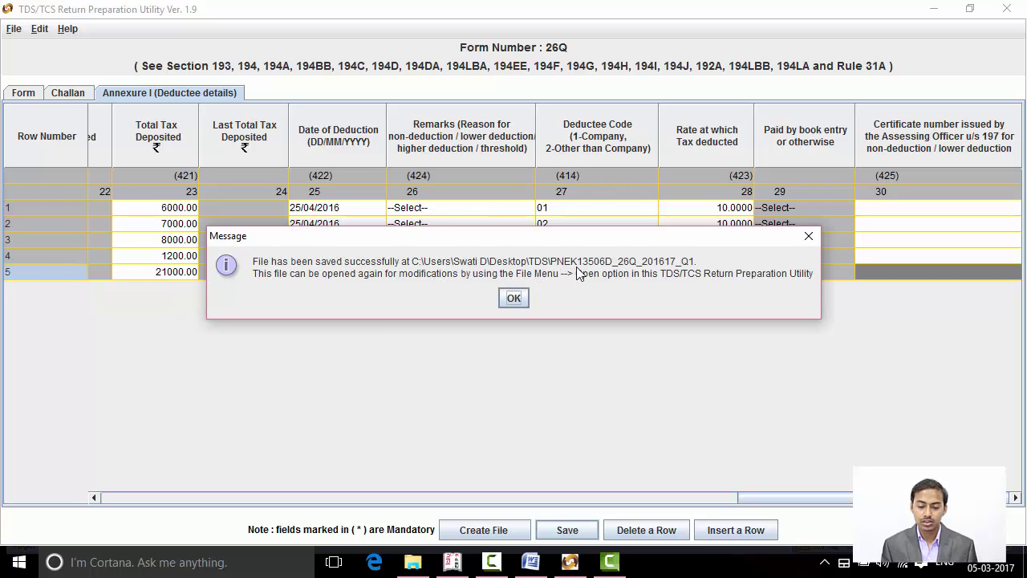
click(514, 298)
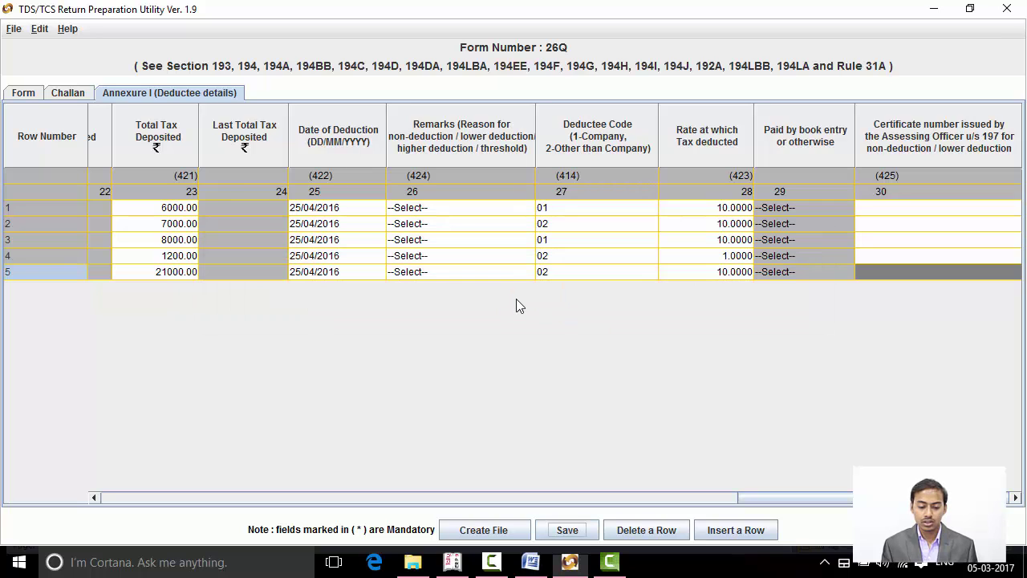